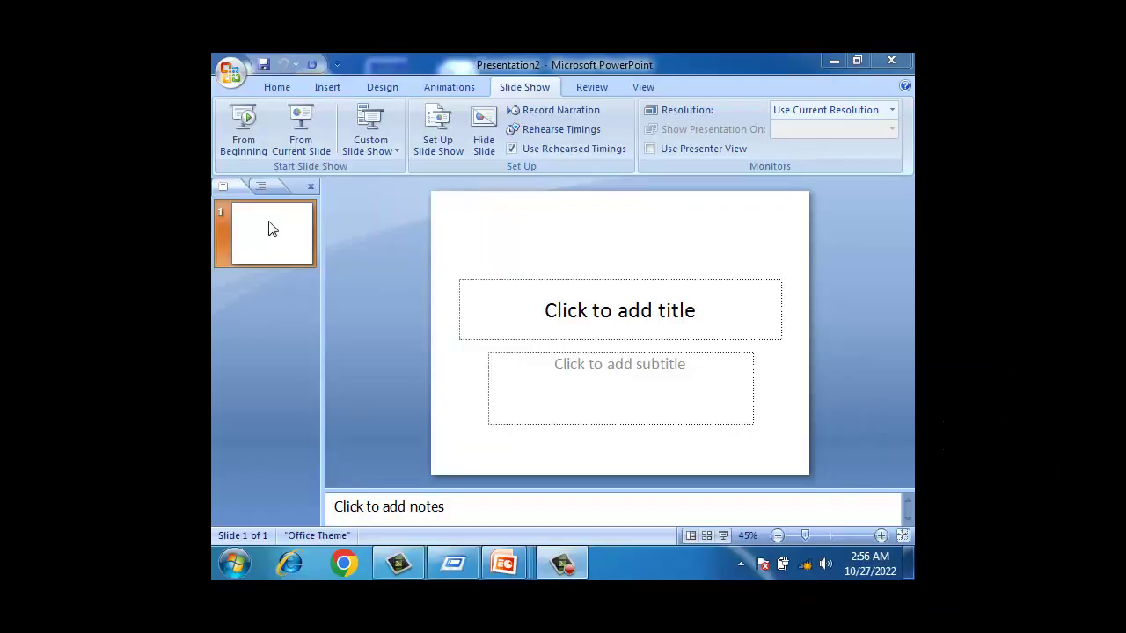
- Add a new slide with the Blank layout
click(275, 89)
click(316, 154)
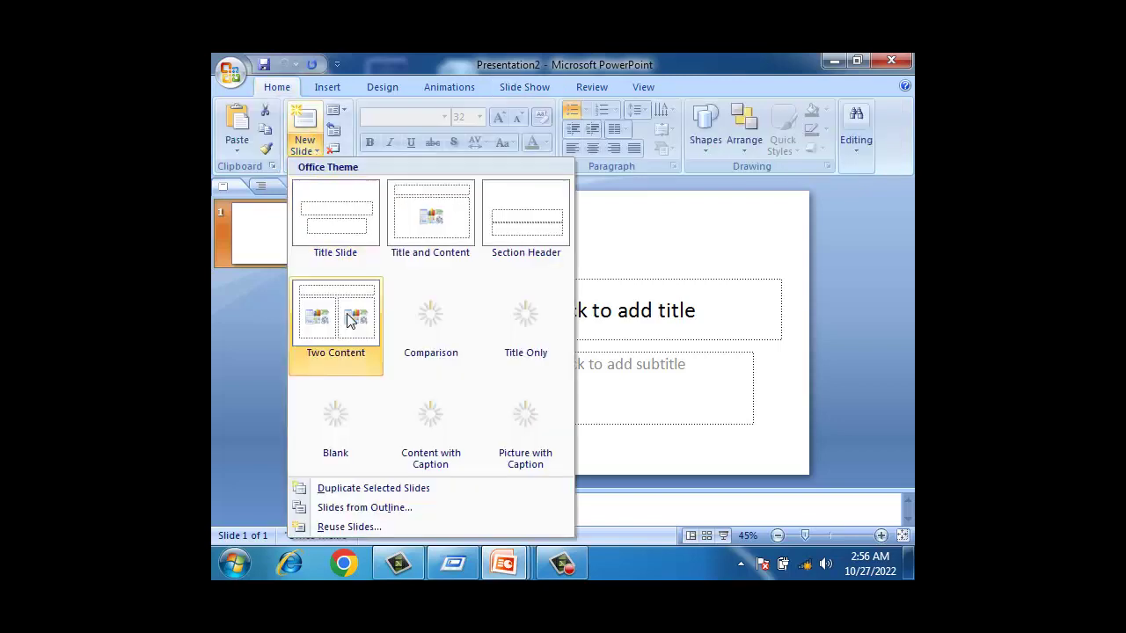
click(355, 435)
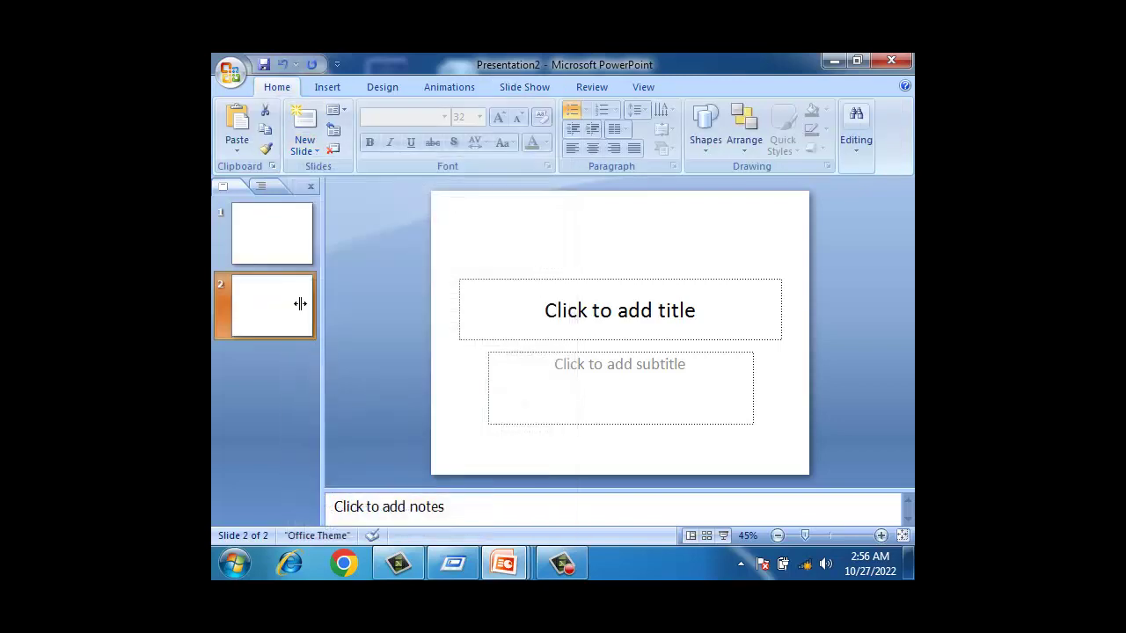
- Delete the original title slide so only the blank slide remains
click(282, 246)
right_click(282, 247)
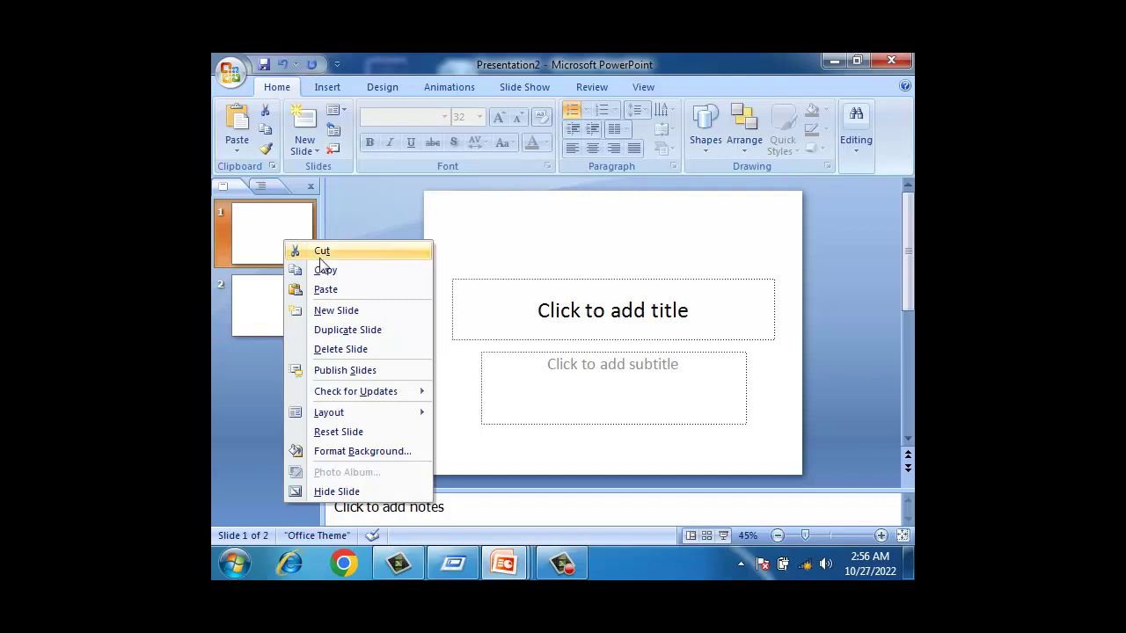
click(343, 349)
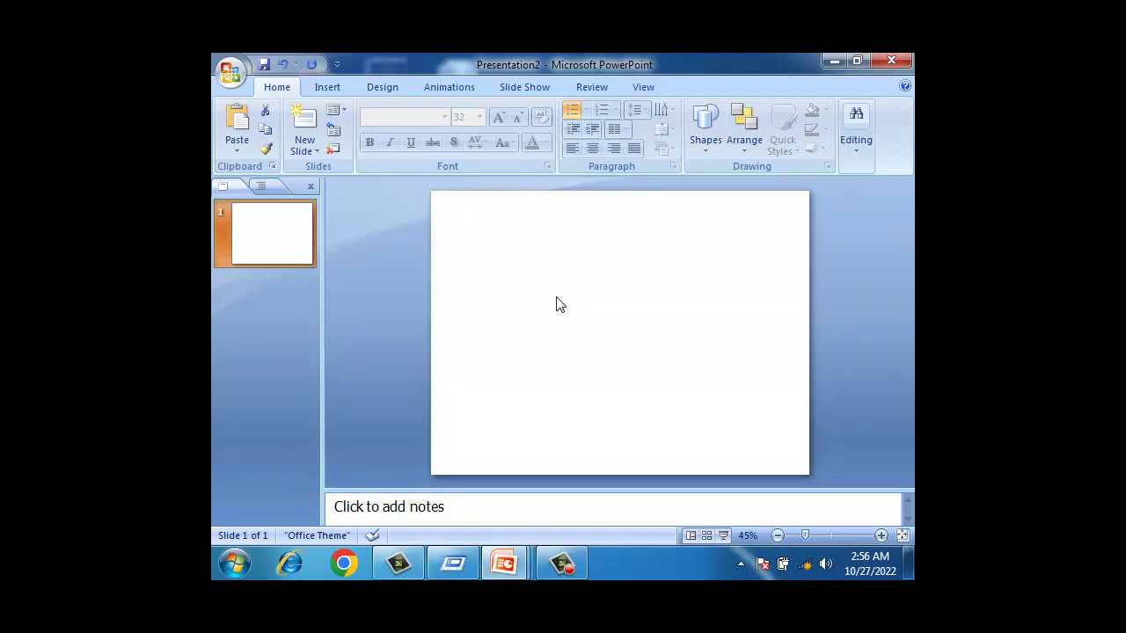
- Open Format Background and browse the preset gradients and texture fills
right_click(559, 281)
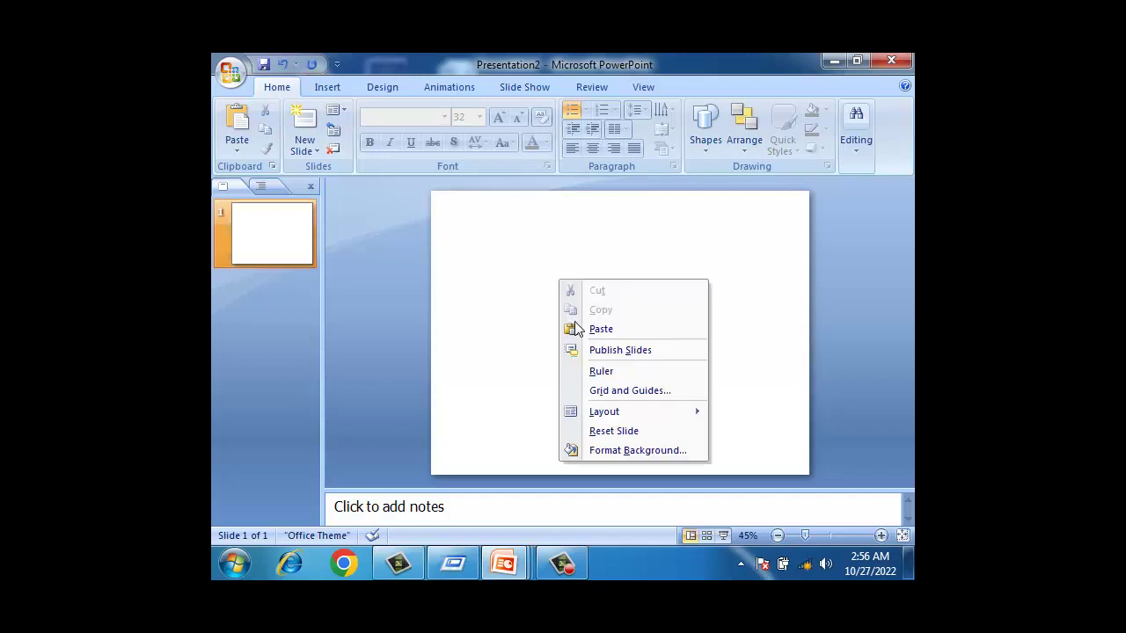
click(628, 450)
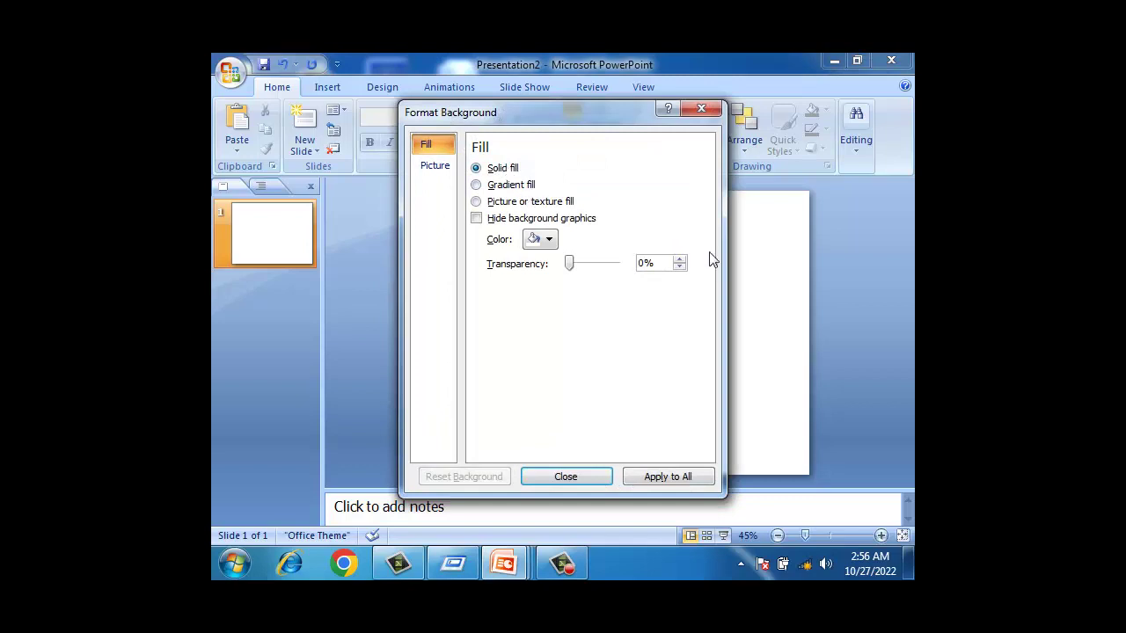
click(510, 185)
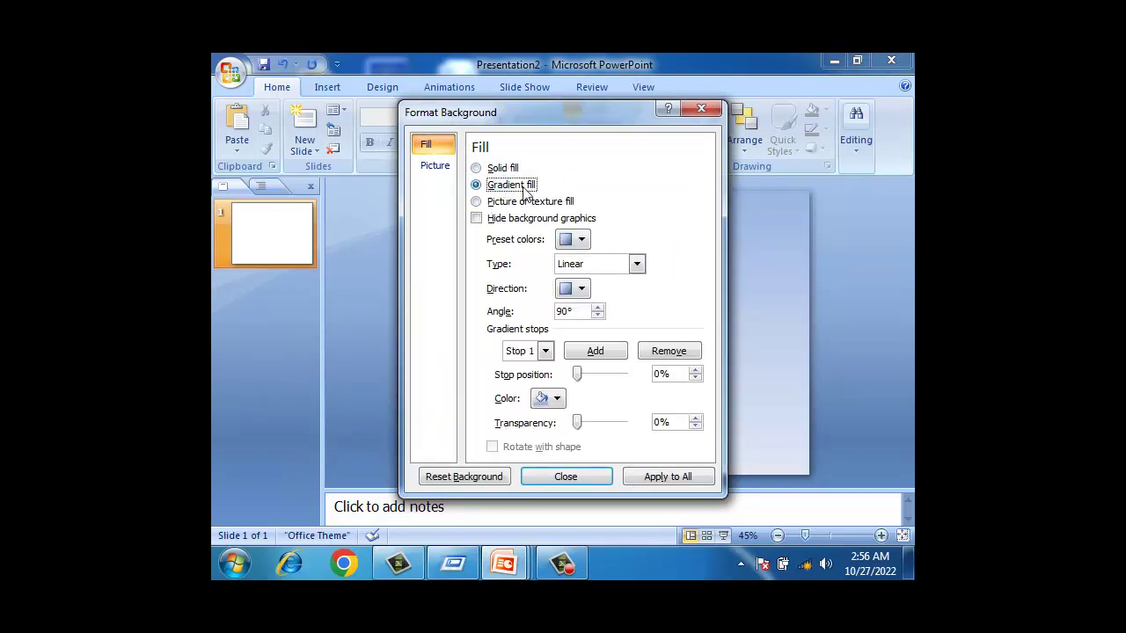
click(581, 239)
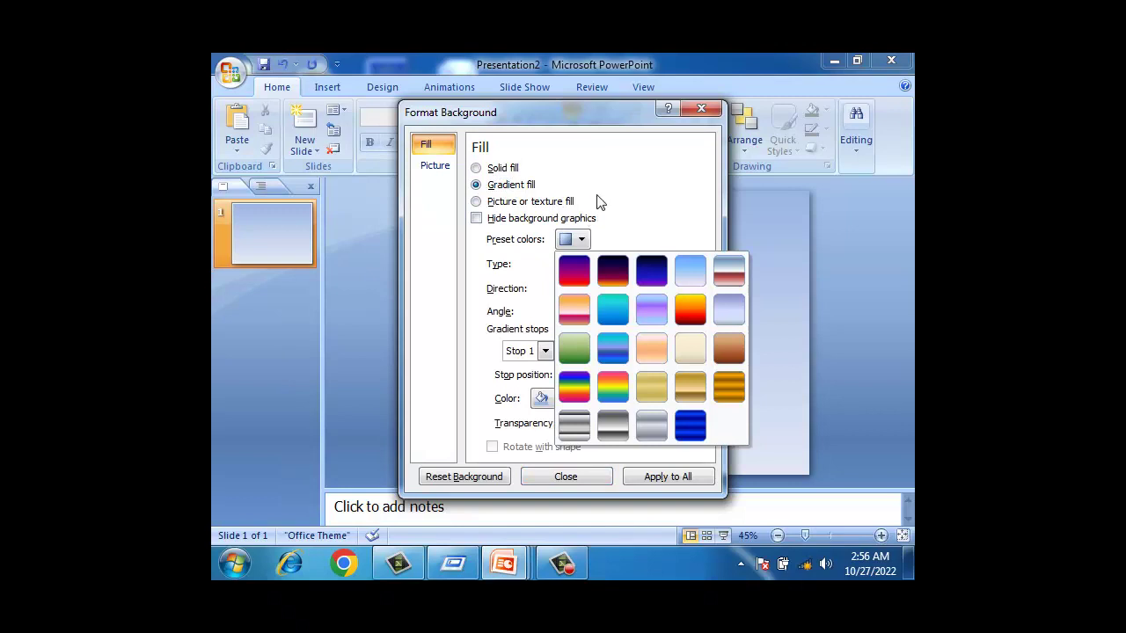
click(598, 203)
click(479, 201)
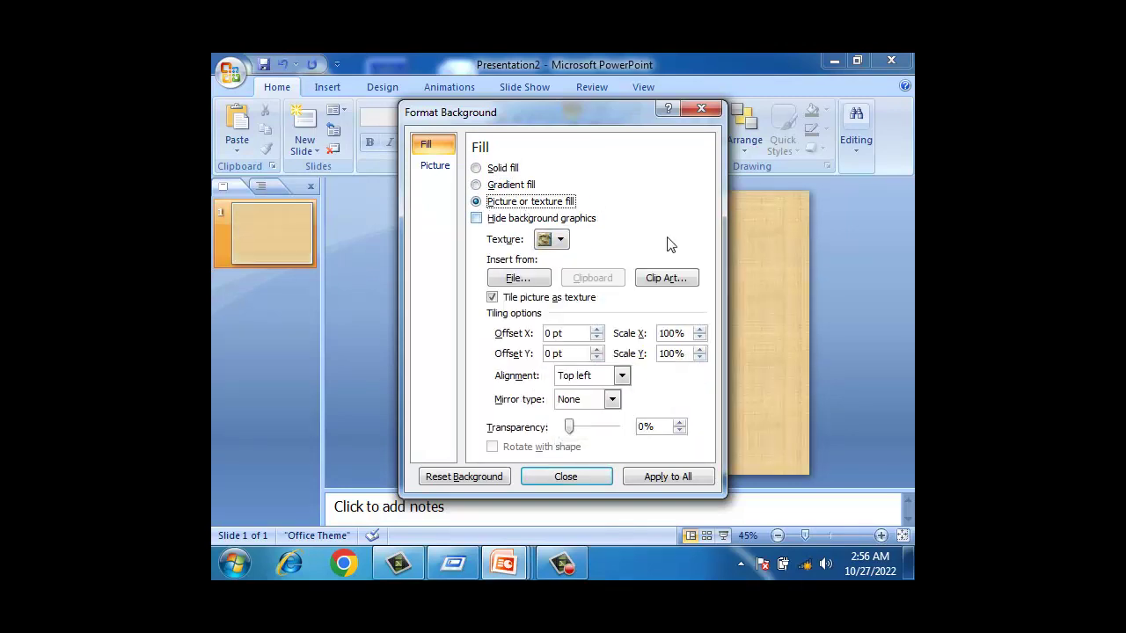
click(559, 240)
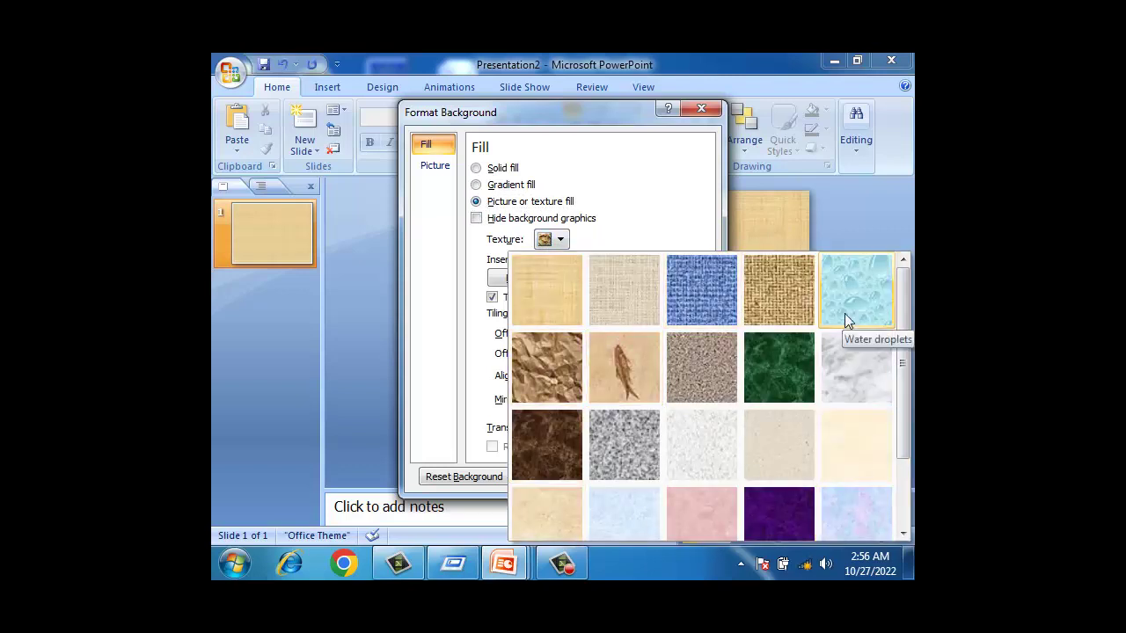
- Apply the cyan preset gradient fill to the background
click(512, 187)
click(581, 241)
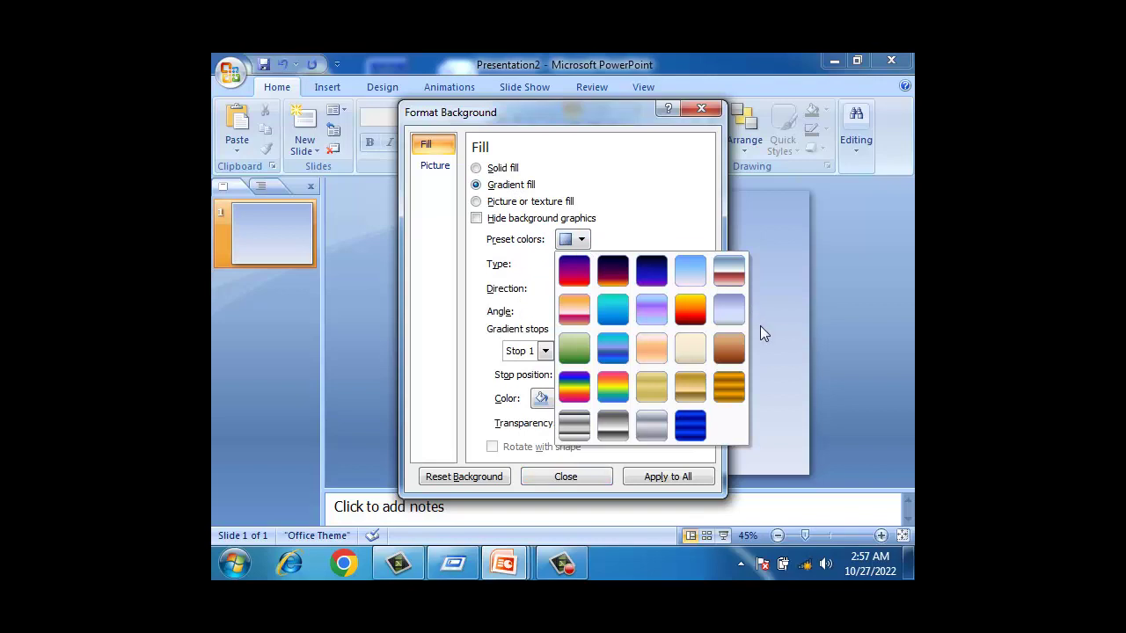
click(607, 318)
click(578, 472)
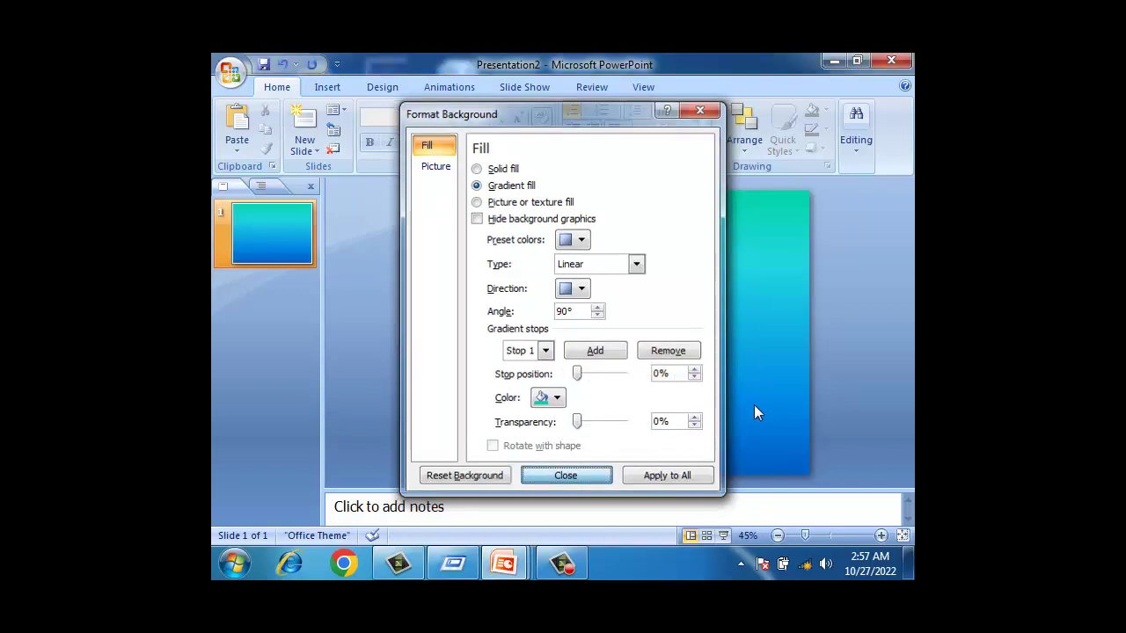
- Apply the green Moss preset gradient to the slide background
right_click(552, 283)
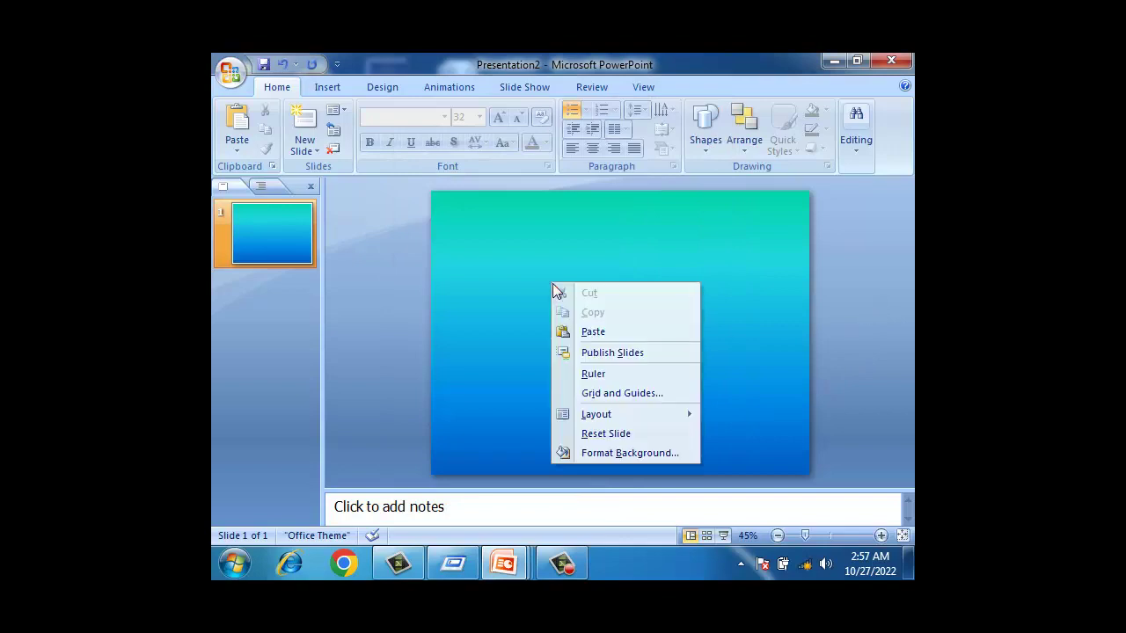
click(618, 452)
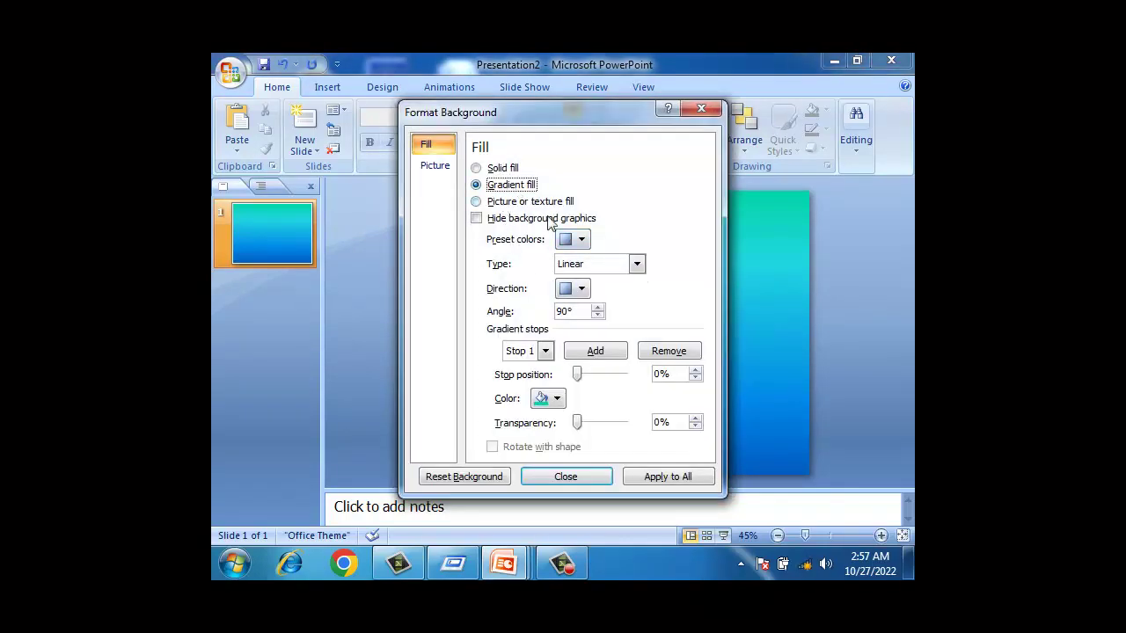
click(581, 240)
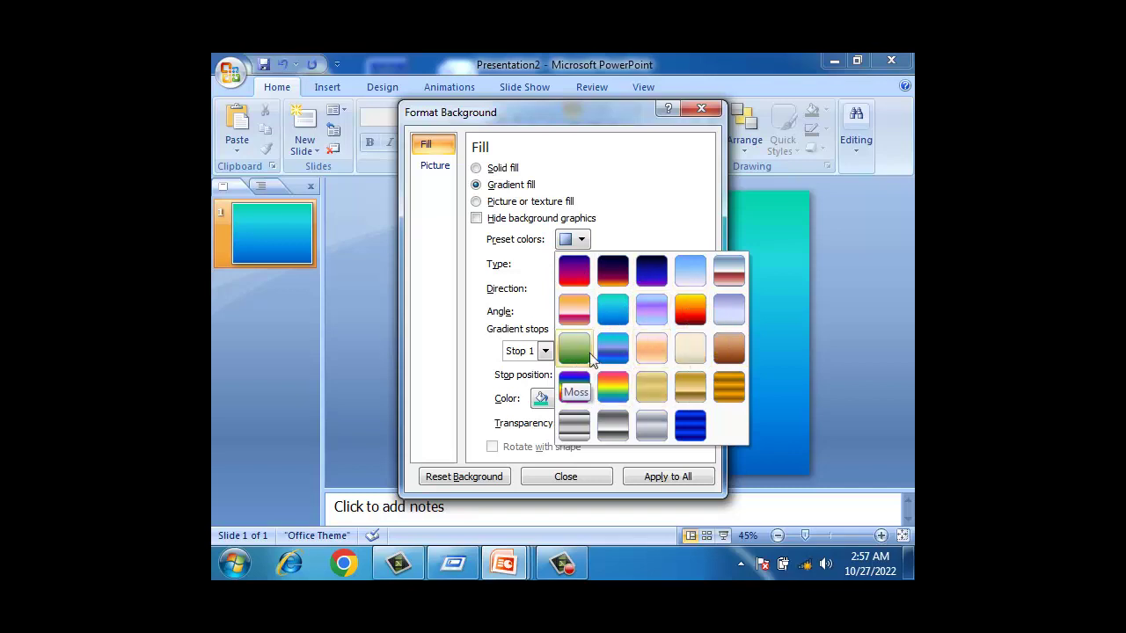
click(653, 457)
click(591, 477)
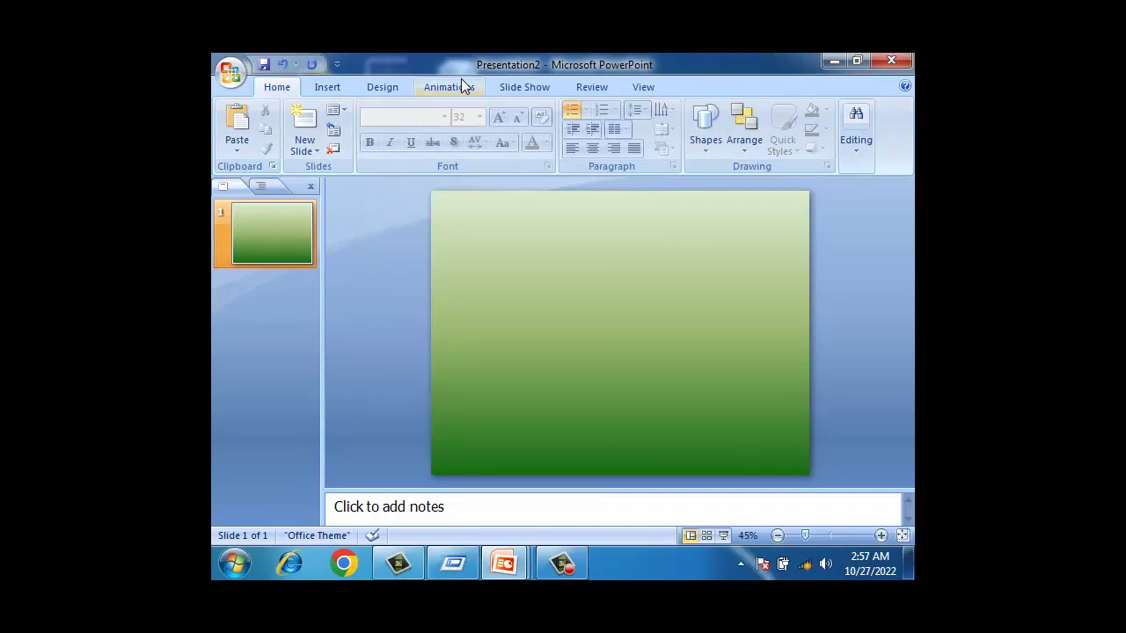
- Apply the red-orange Fire preset gradient to the background, dismissing the performance warning
right_click(635, 235)
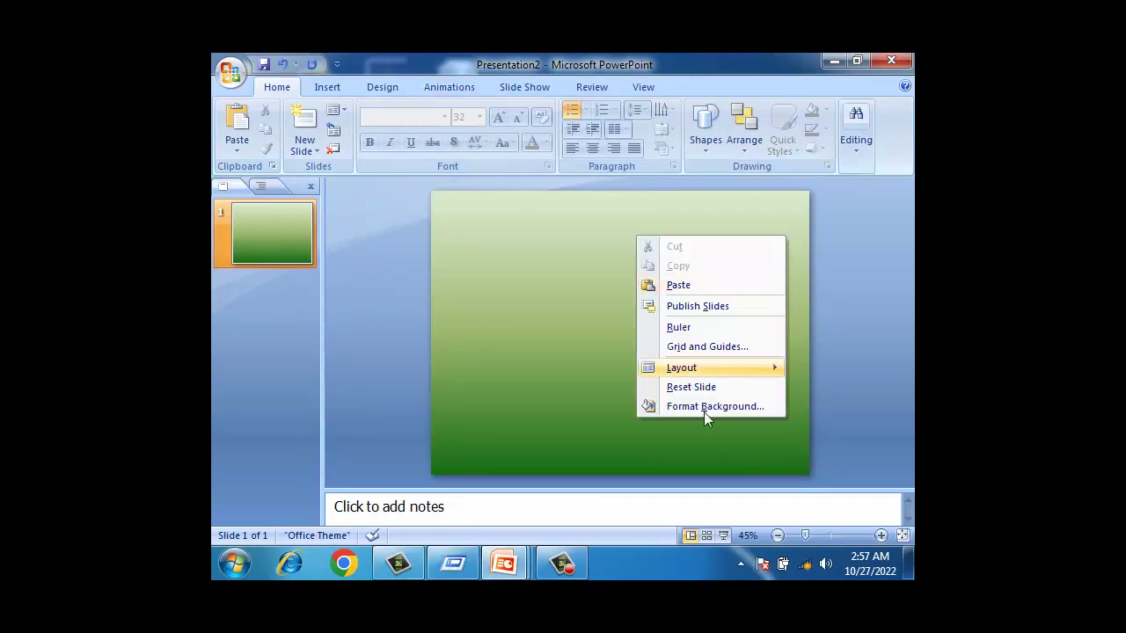
click(727, 408)
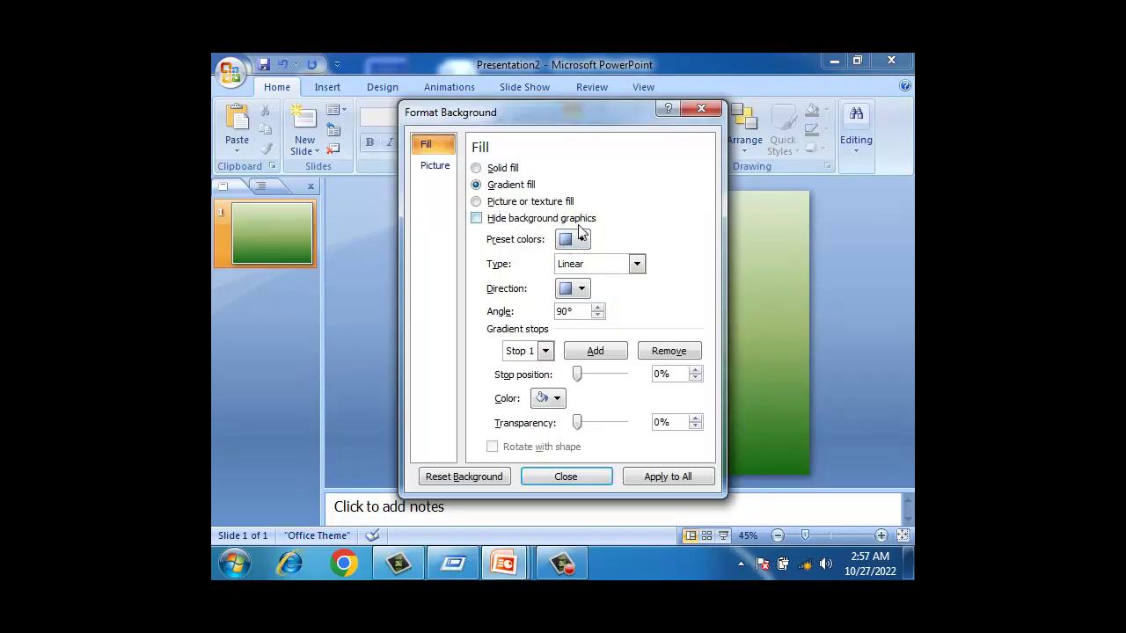
click(581, 239)
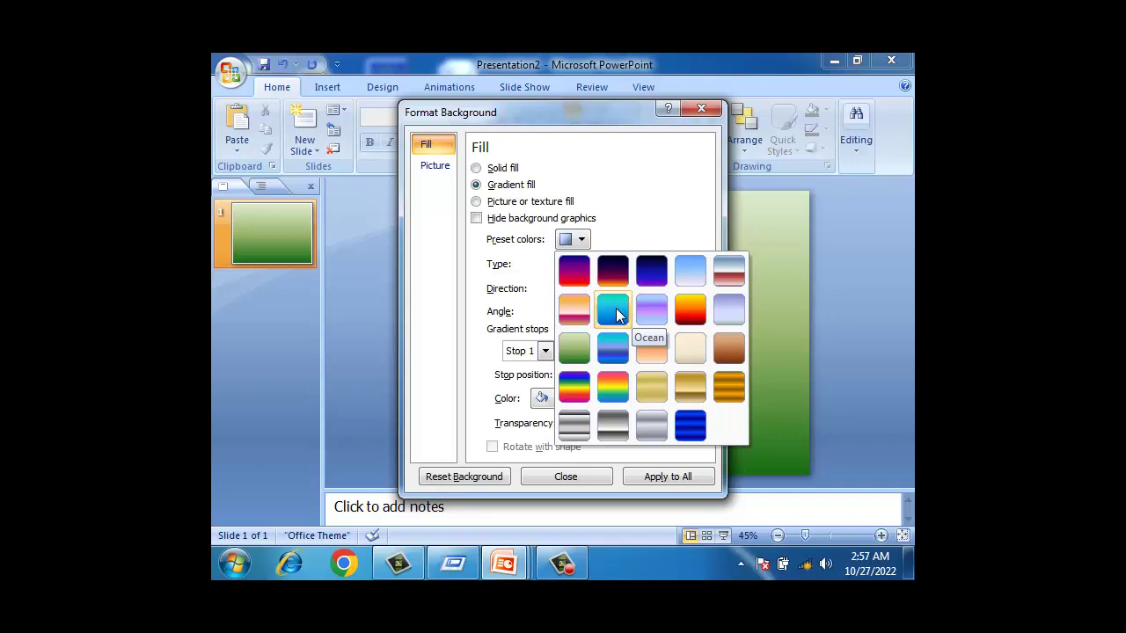
click(621, 367)
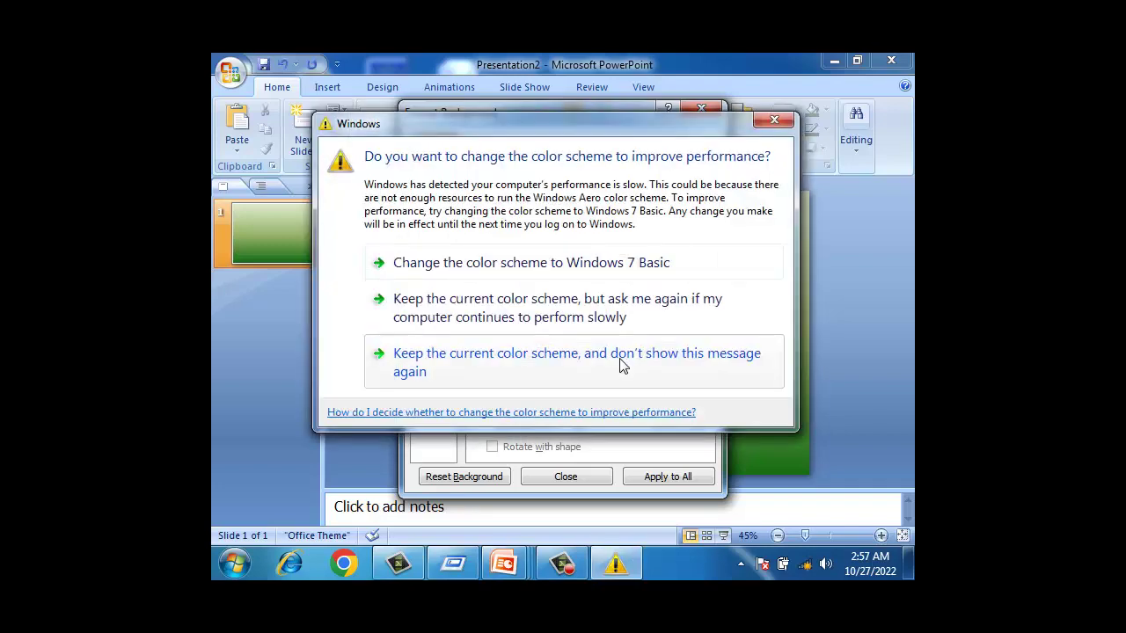
click(774, 121)
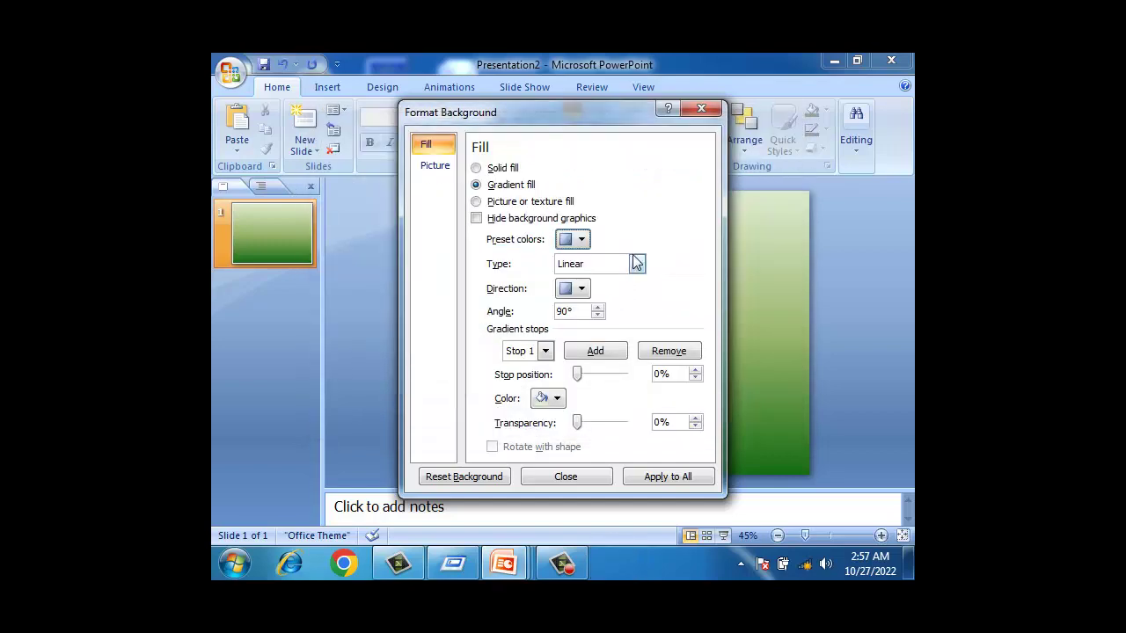
click(585, 240)
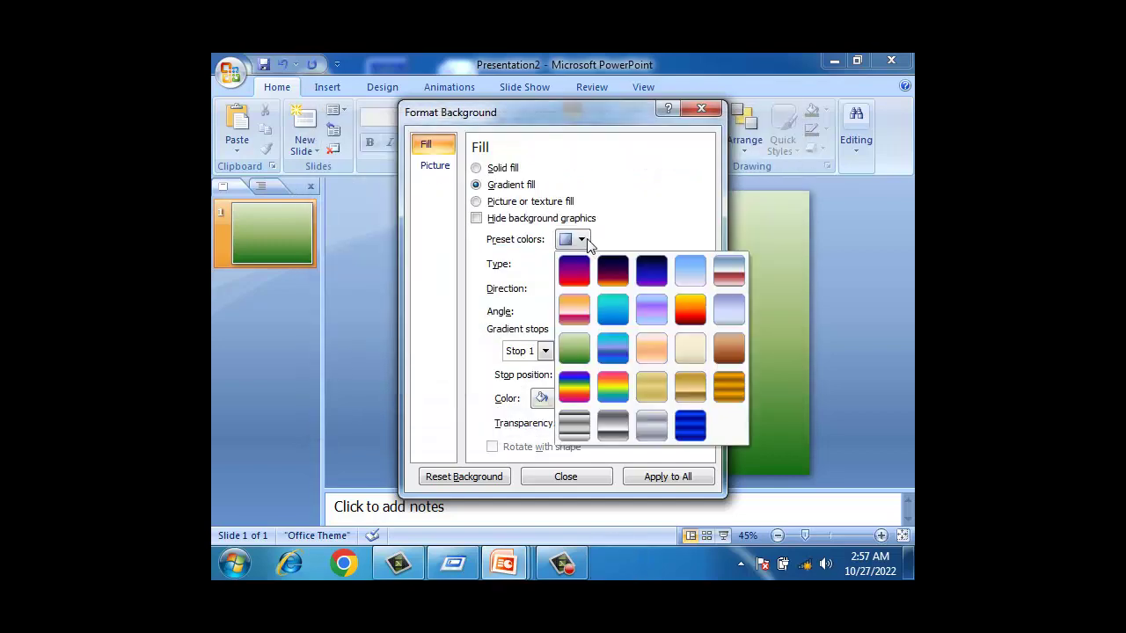
click(687, 310)
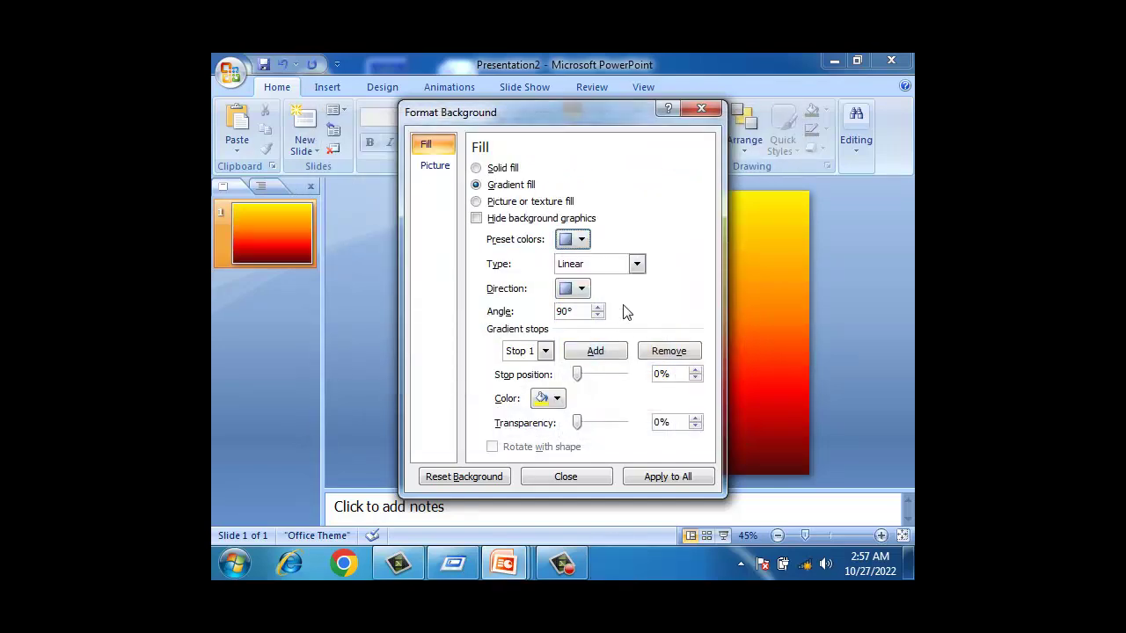
- Change the gradient type to Rectangular after trying Radial
click(637, 264)
click(598, 294)
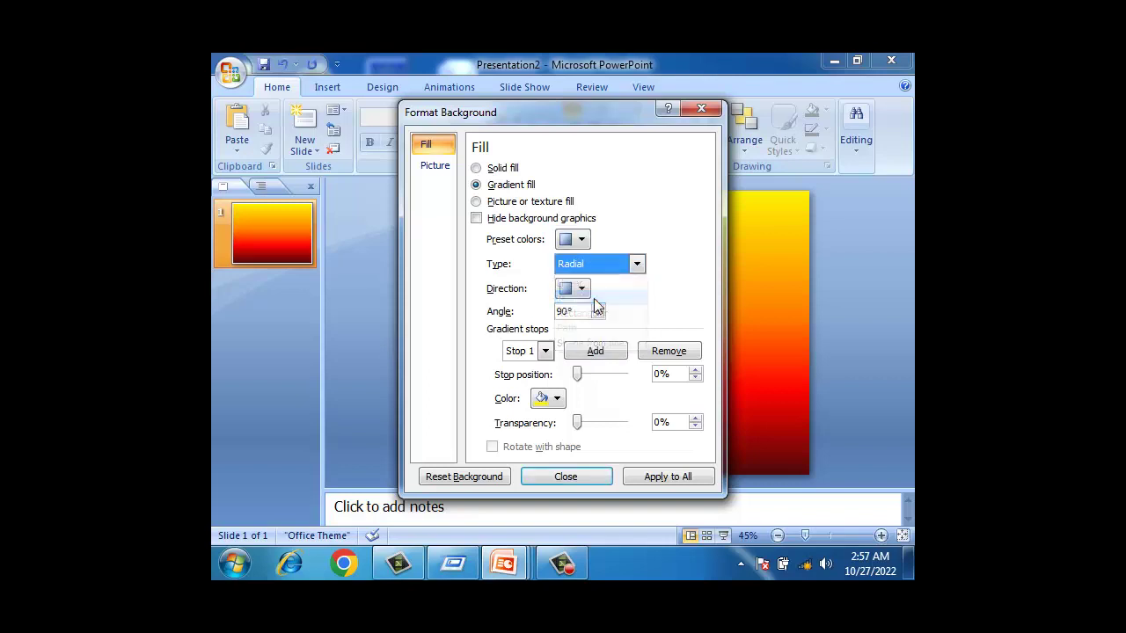
drag(572, 119, 812, 108)
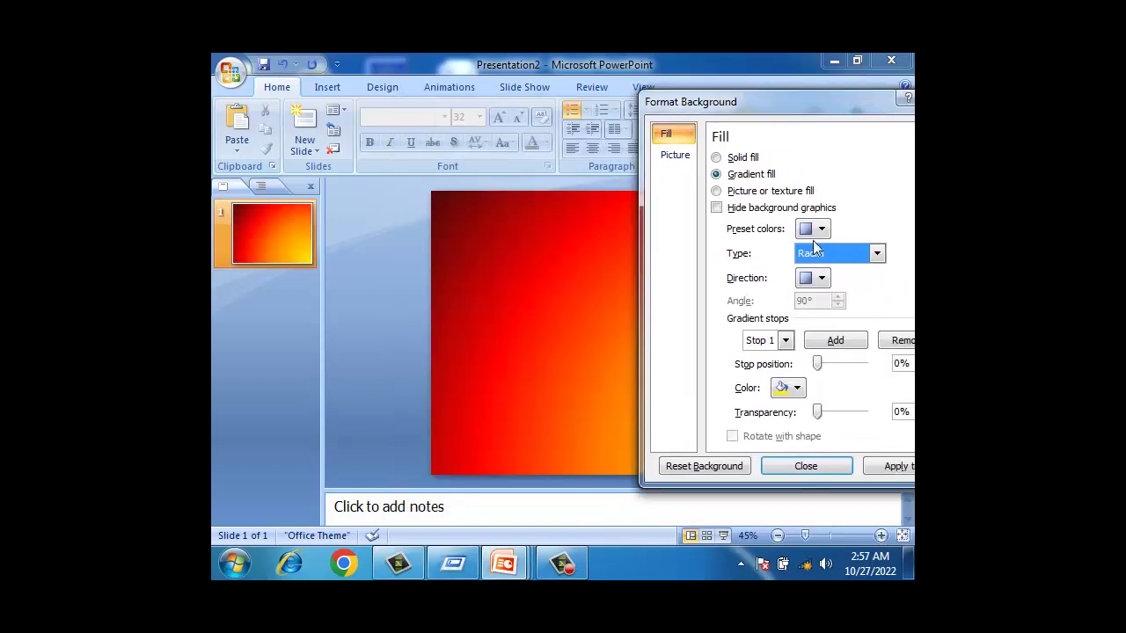
click(866, 254)
click(864, 301)
mouse_move(719, 101)
mouse_down()
mouse_move(647, 538)
mouse_move(538, 82)
mouse_up()
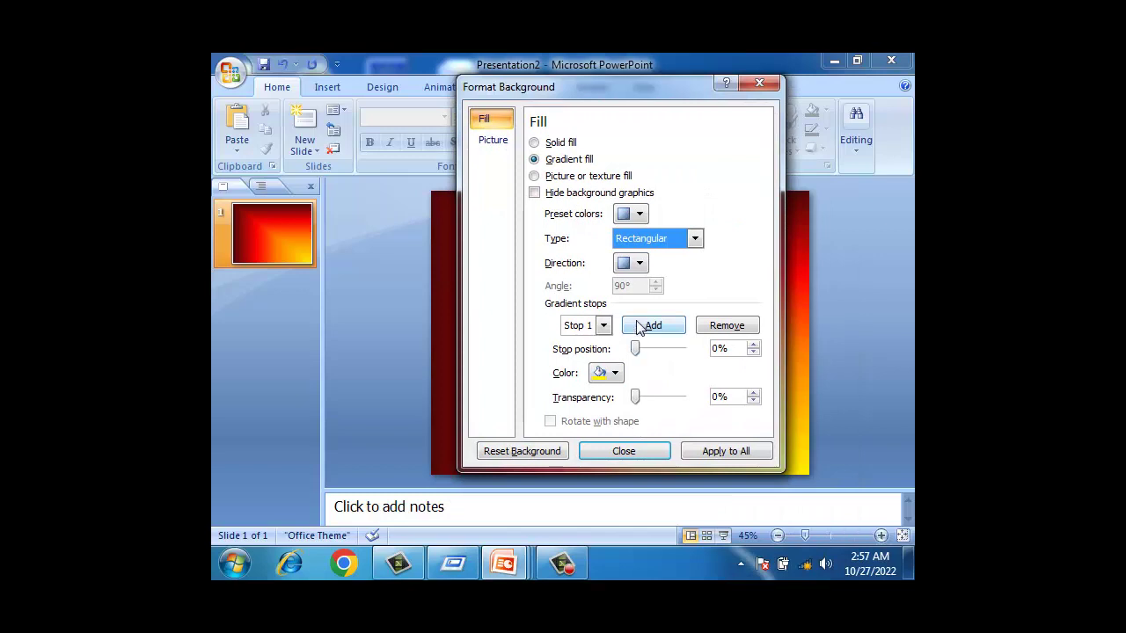
- Set the first gradient stop's colour to green
click(616, 376)
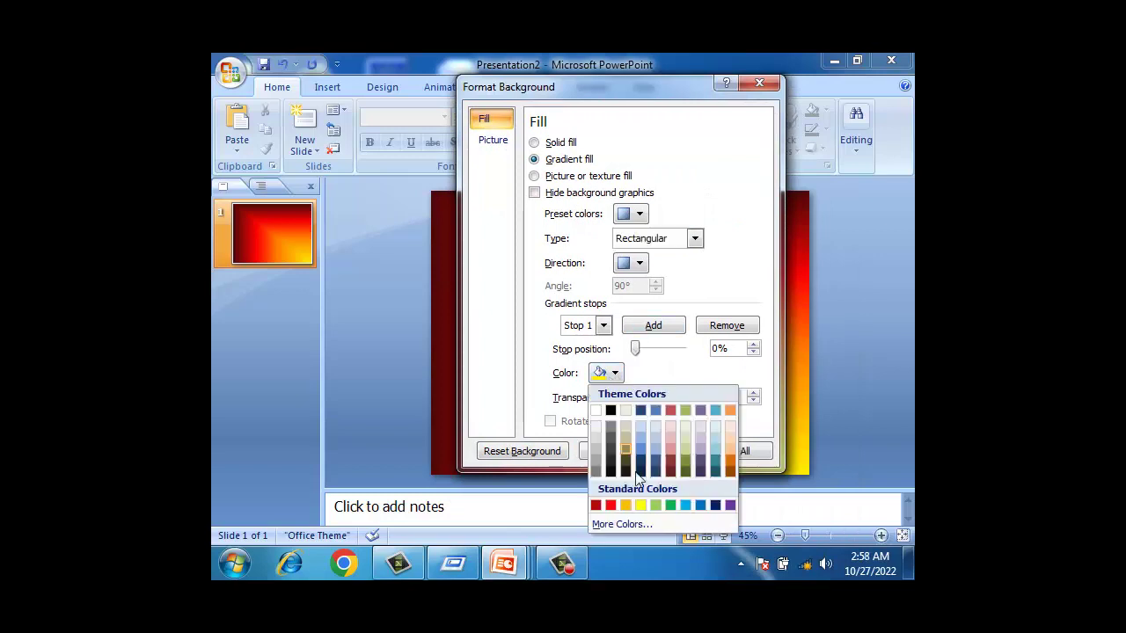
click(670, 505)
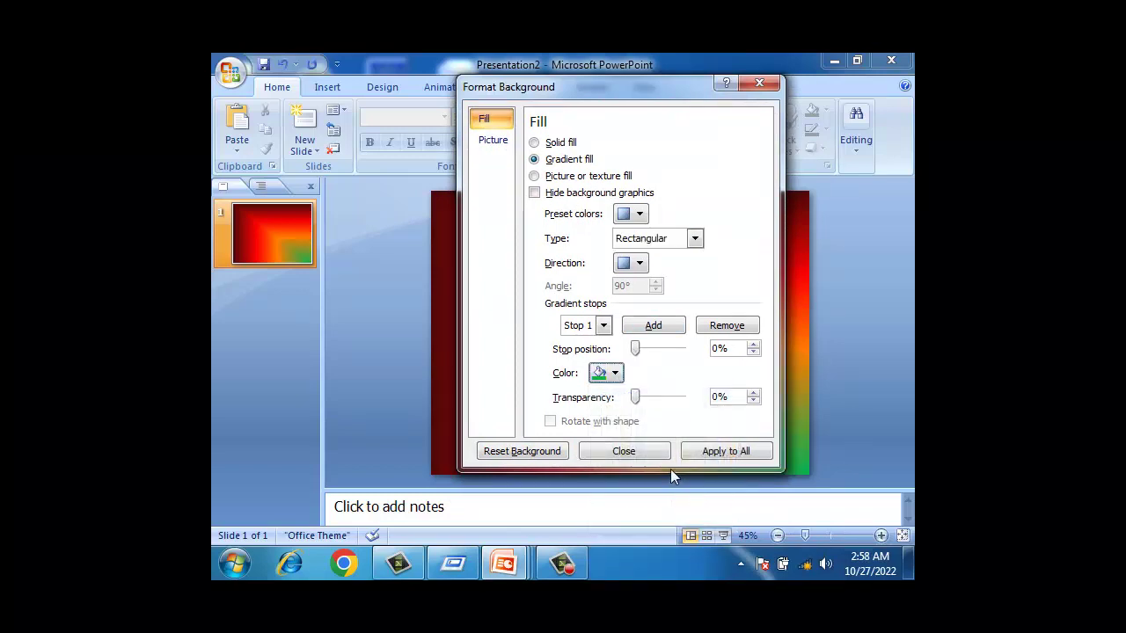
click(656, 452)
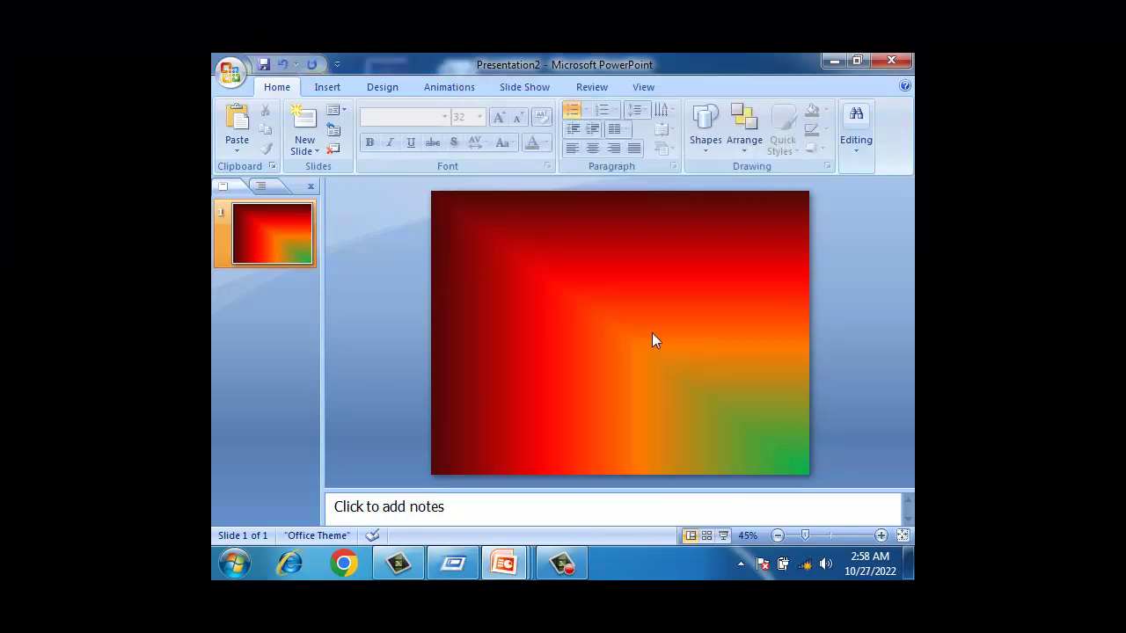
right_click(621, 302)
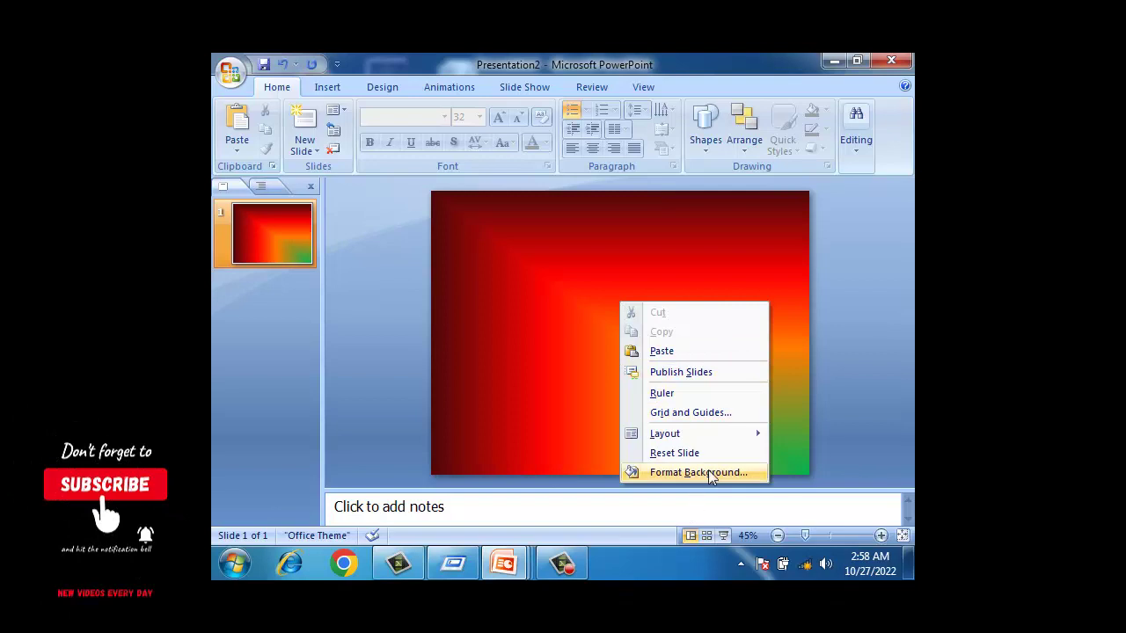
- Switch the background to the teal-to-aqua preset gradient
click(708, 472)
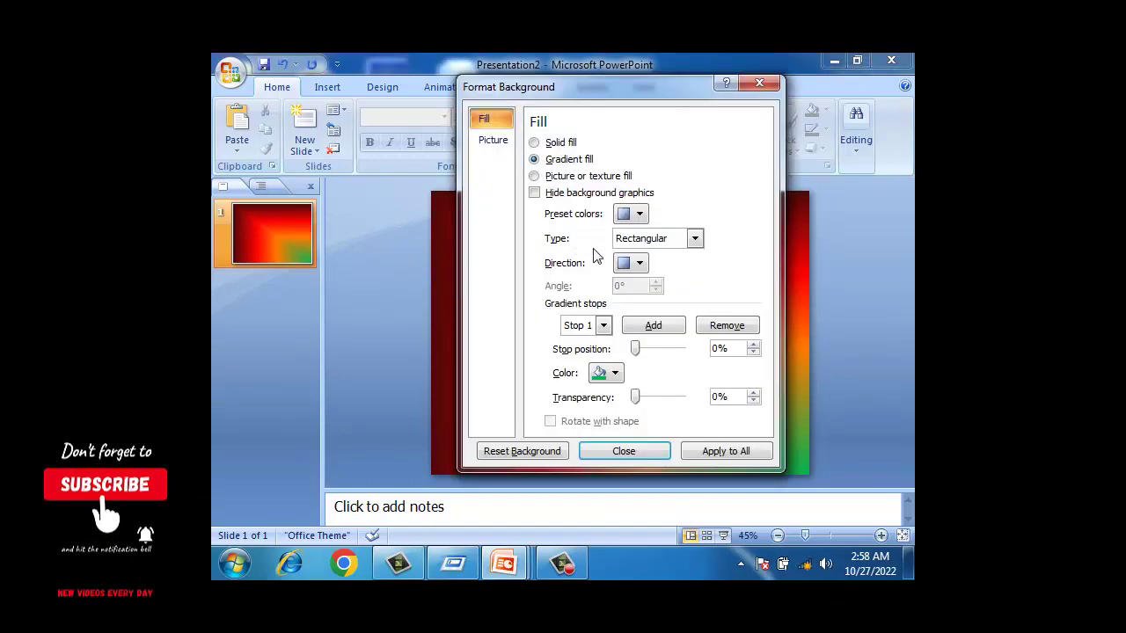
click(642, 215)
click(642, 214)
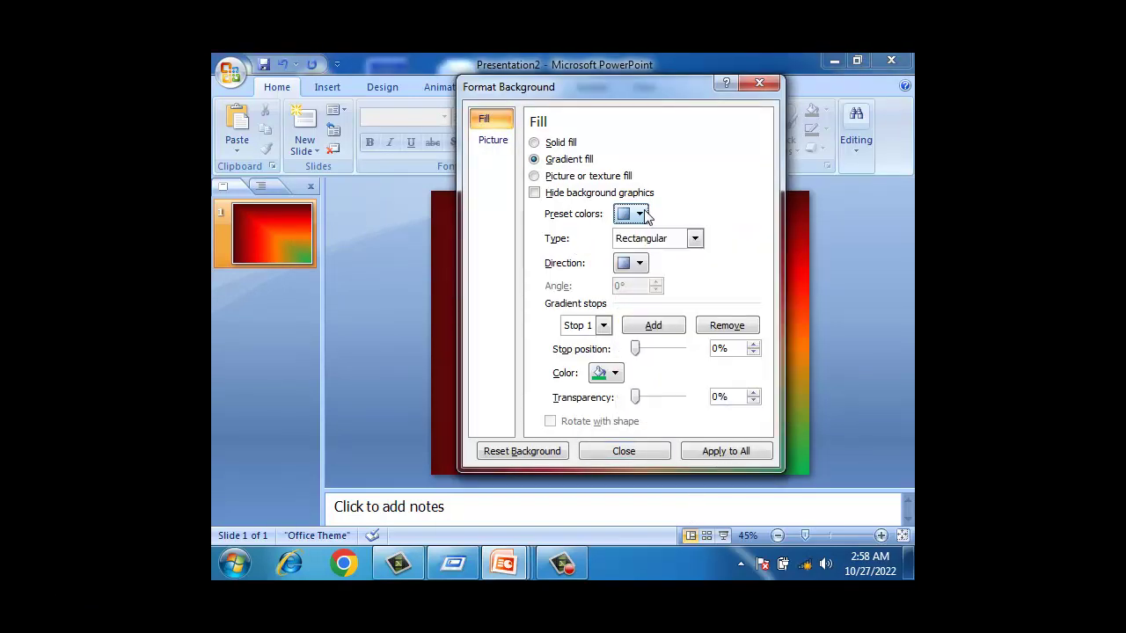
click(642, 215)
click(671, 283)
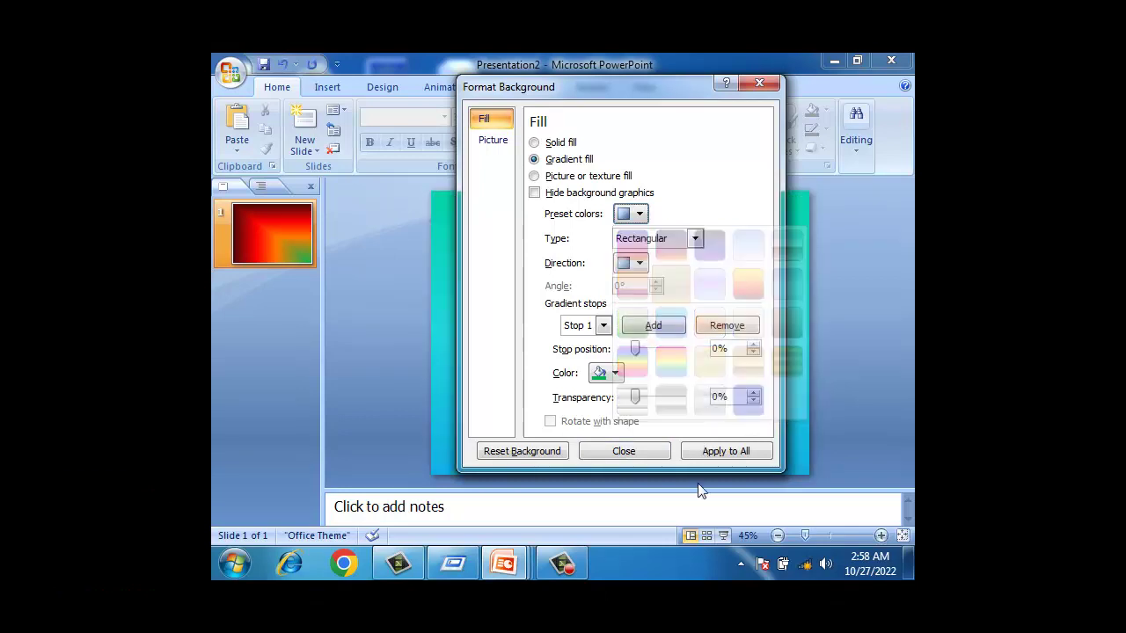
click(644, 451)
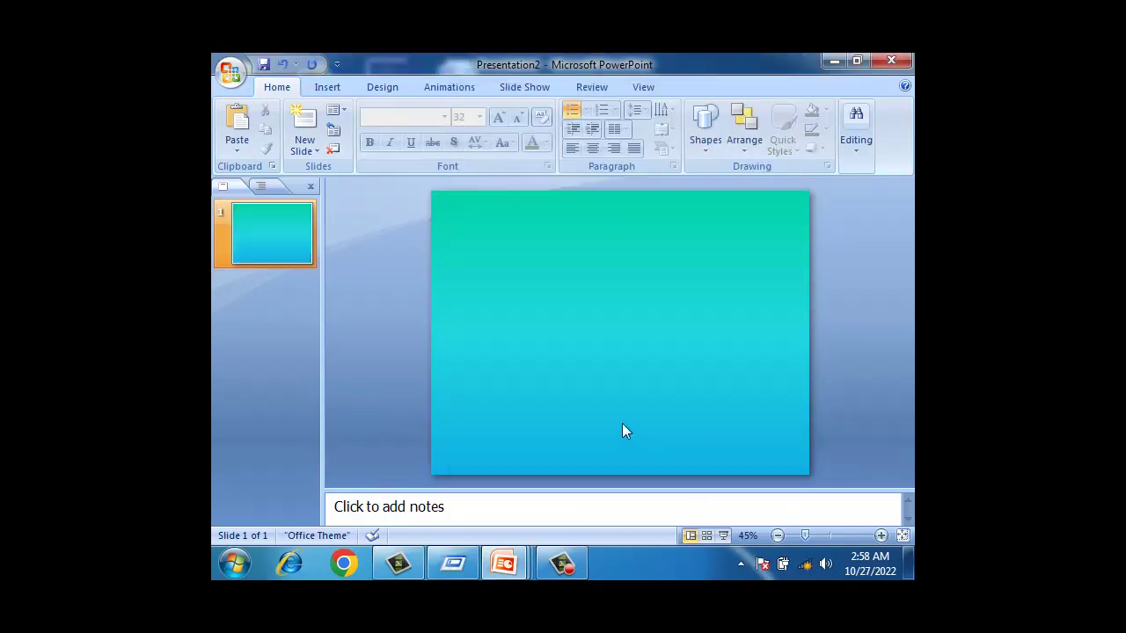
- Draw a rectangle near the top centre of the slide
click(326, 87)
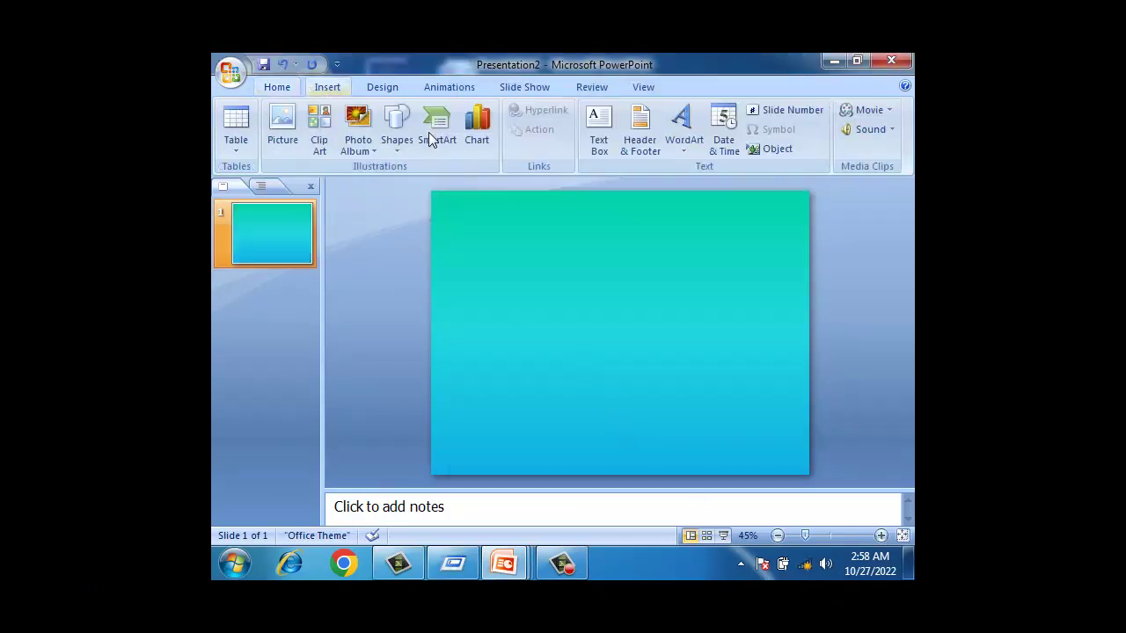
click(397, 128)
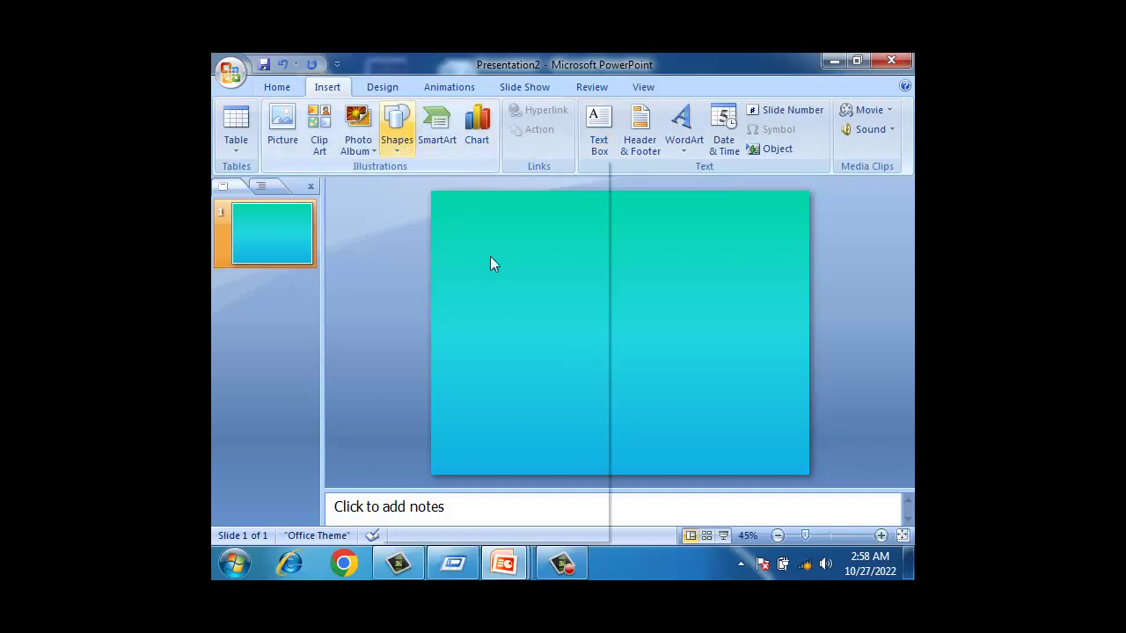
click(476, 189)
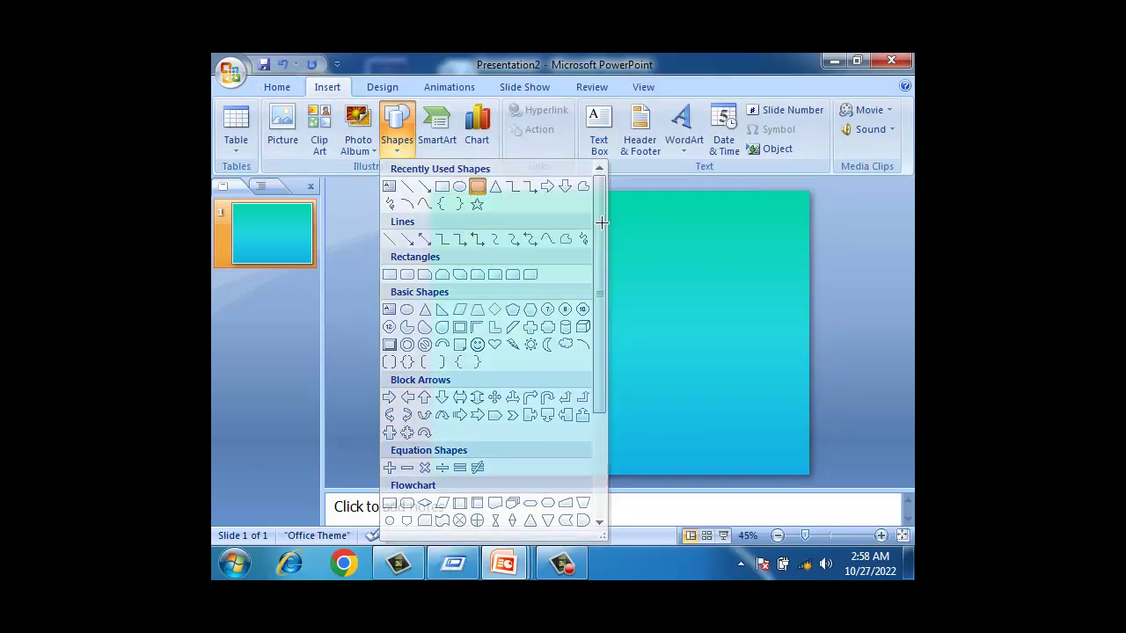
drag(560, 191, 702, 229)
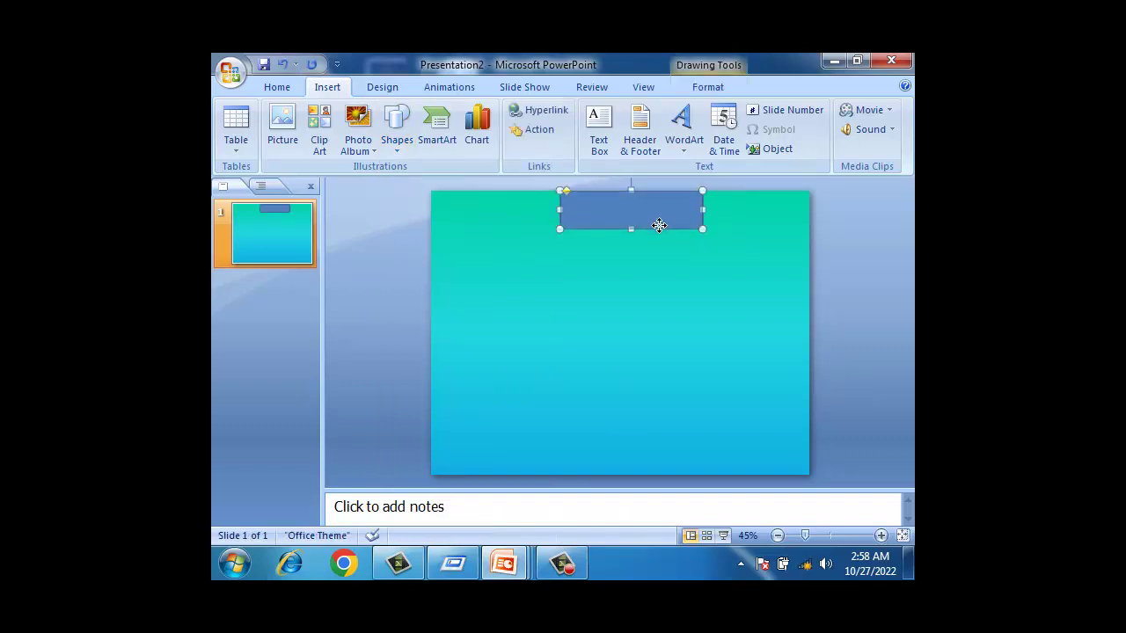
drag(659, 225, 659, 239)
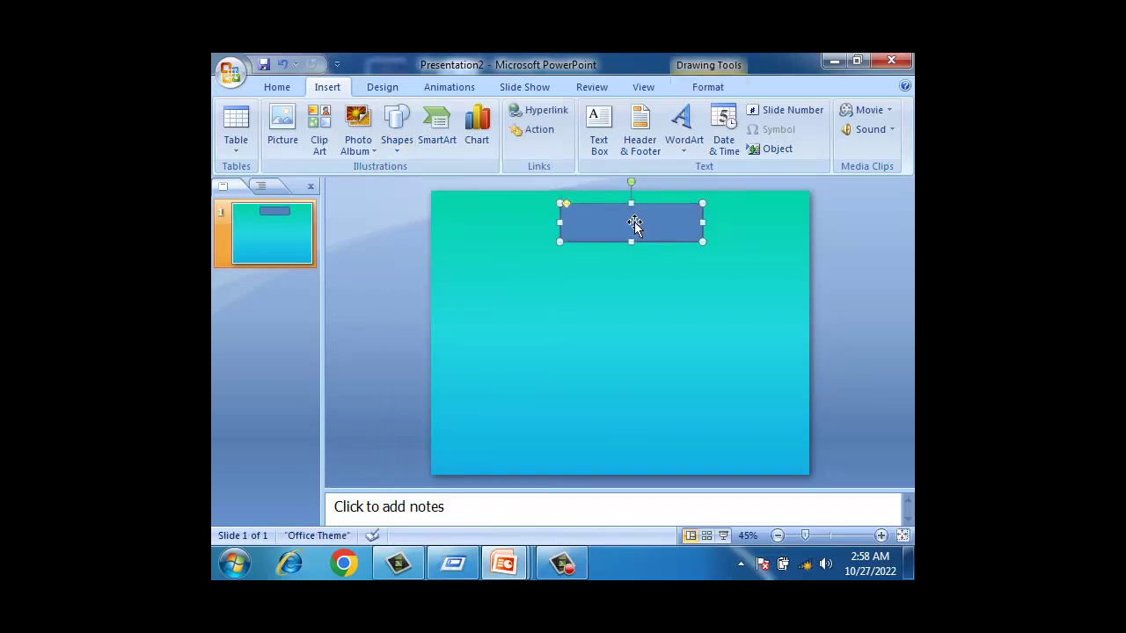
- Give the box an outer drop shadow
double_click(712, 221)
click(581, 146)
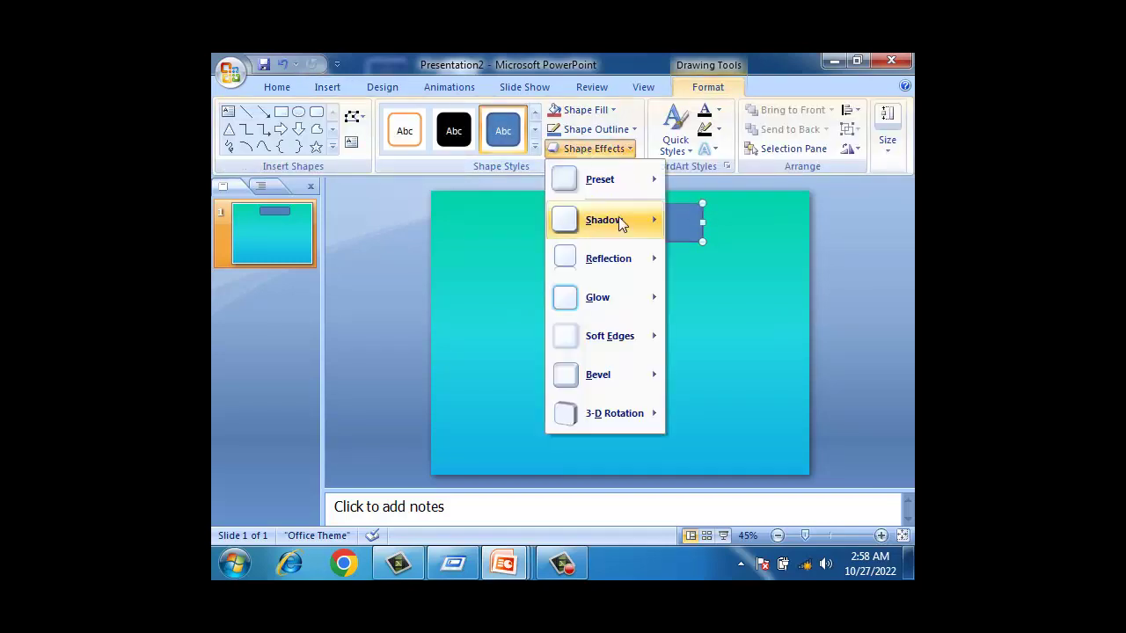
mouse_move(605, 220)
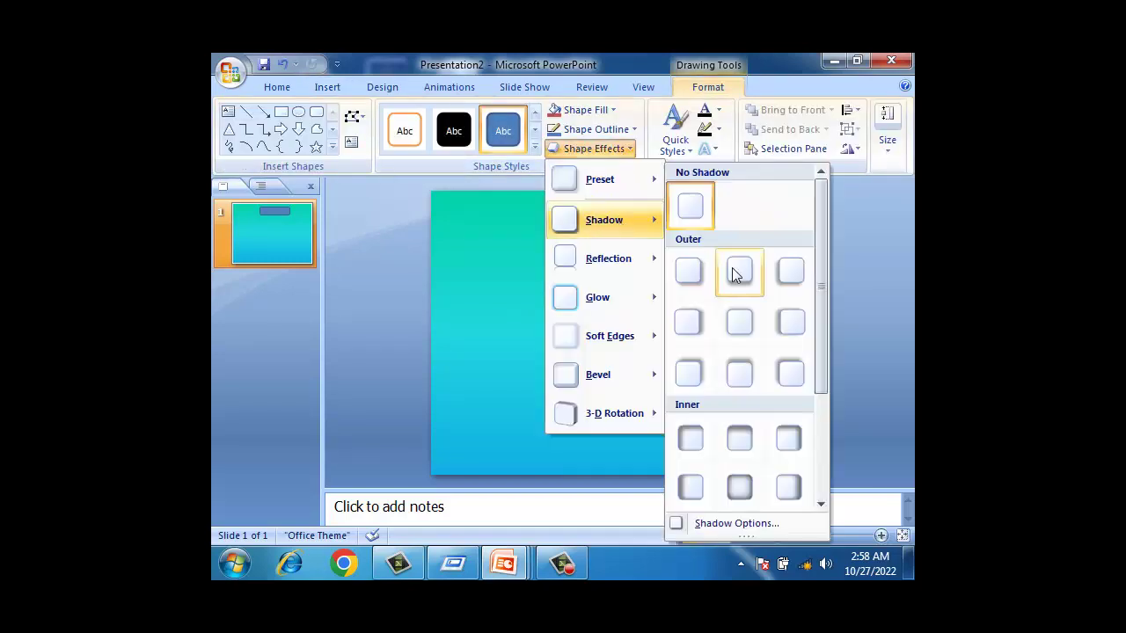
click(738, 271)
click(767, 340)
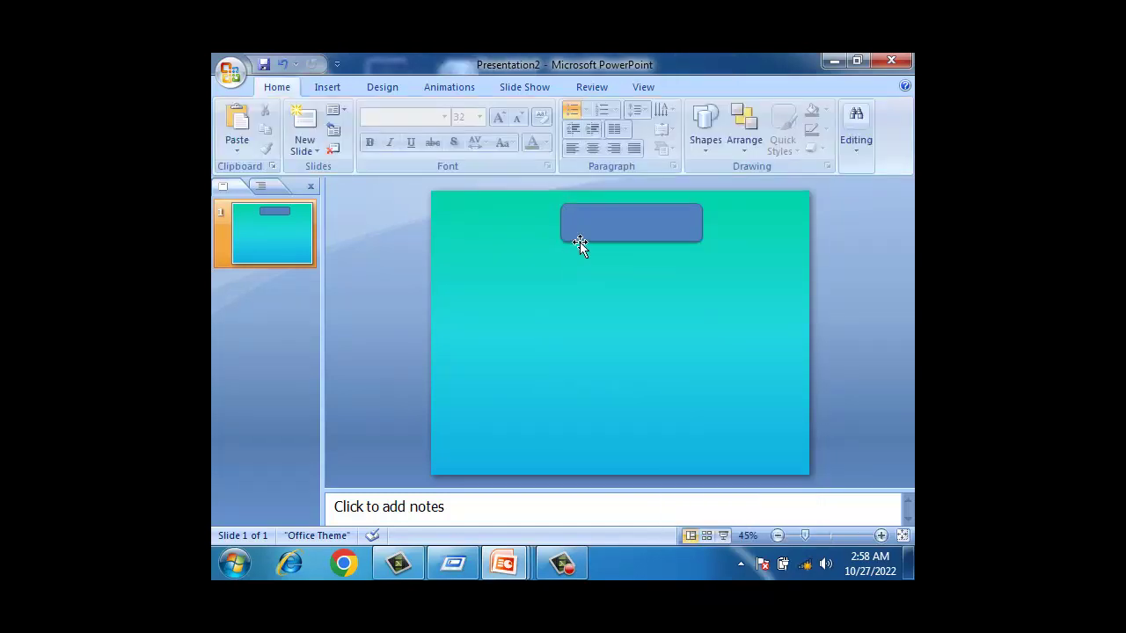
- Fill the top box with standard Yellow
double_click(627, 214)
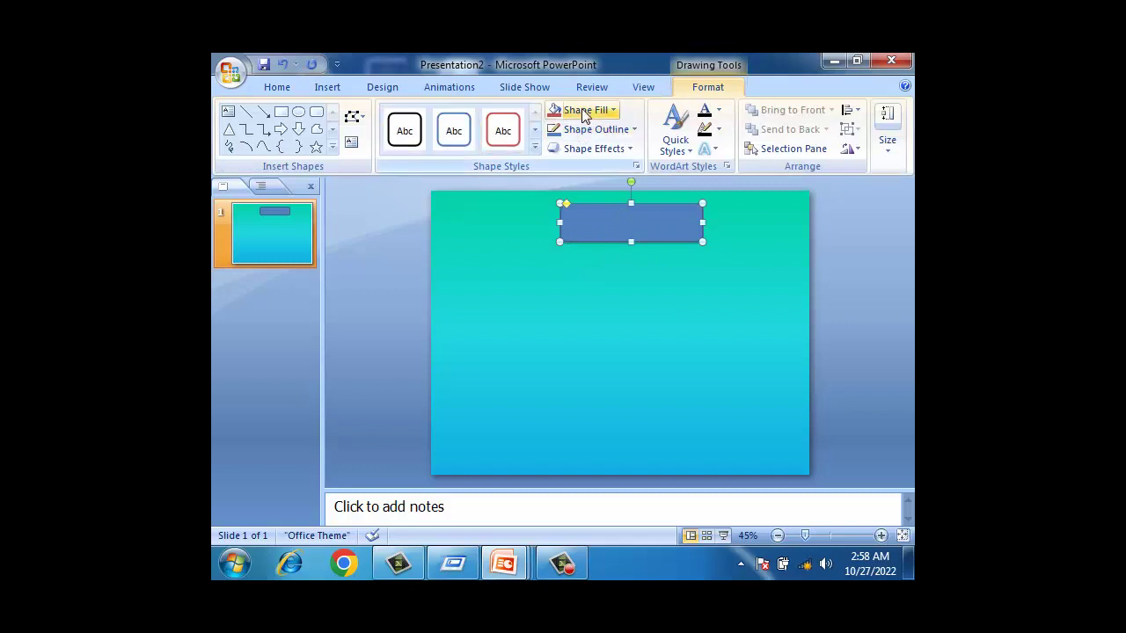
click(588, 110)
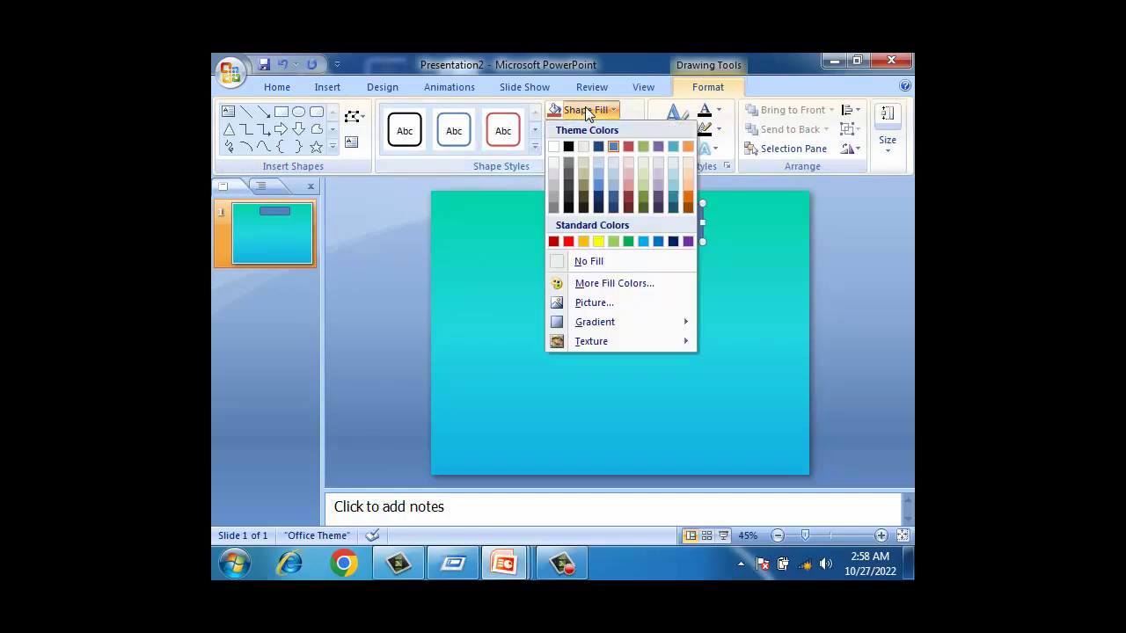
click(599, 242)
click(748, 320)
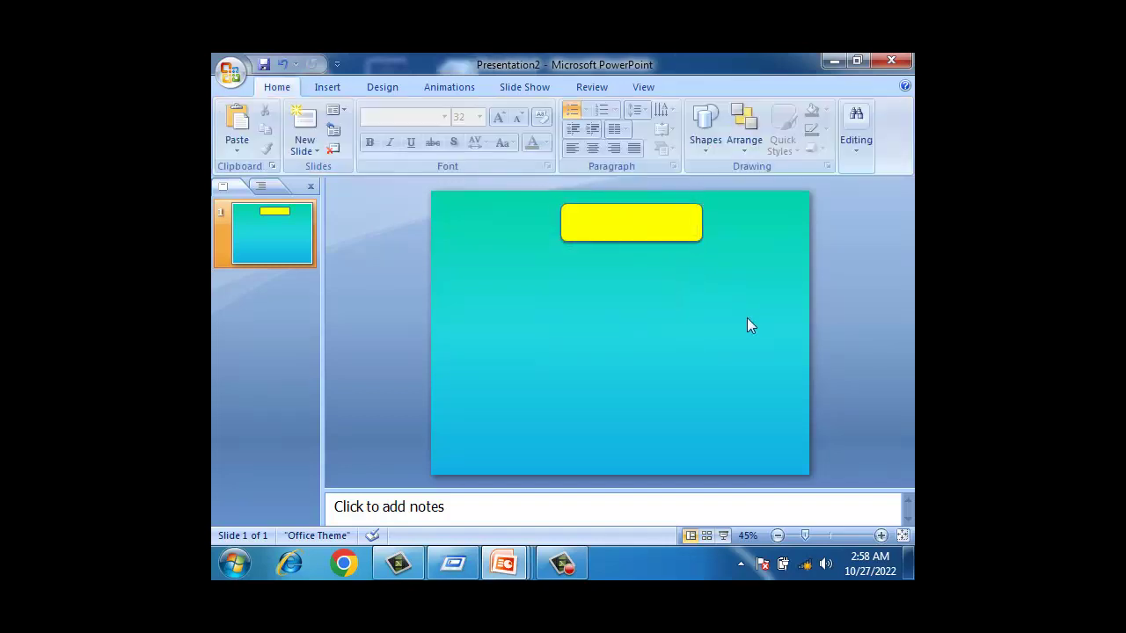
click(624, 226)
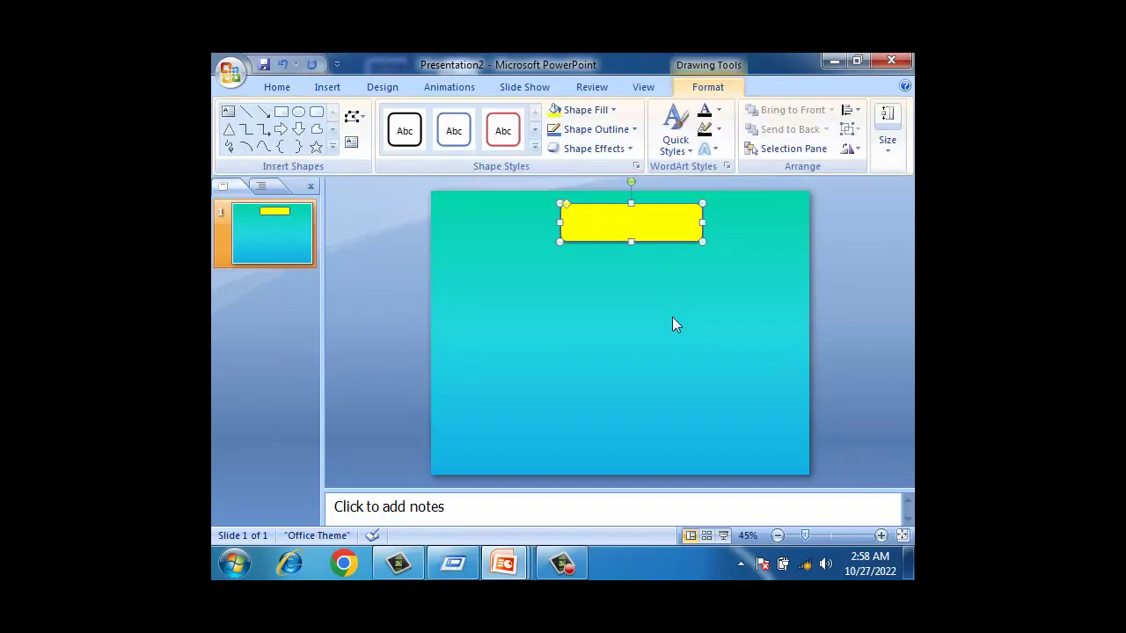
- Place a copy of the yellow box below the top one and nudge it up
mouse_move(643, 236)
mouse_down()
mouse_move(518, 313)
mouse_move(763, 311)
mouse_move(696, 325)
mouse_up()
click(665, 381)
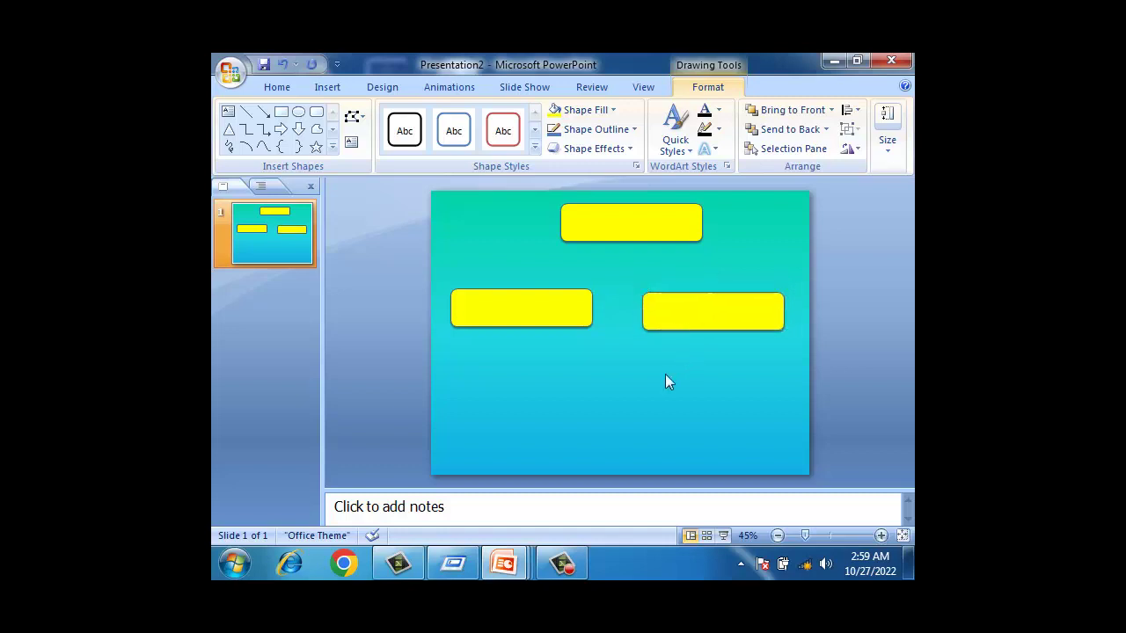
click(634, 213)
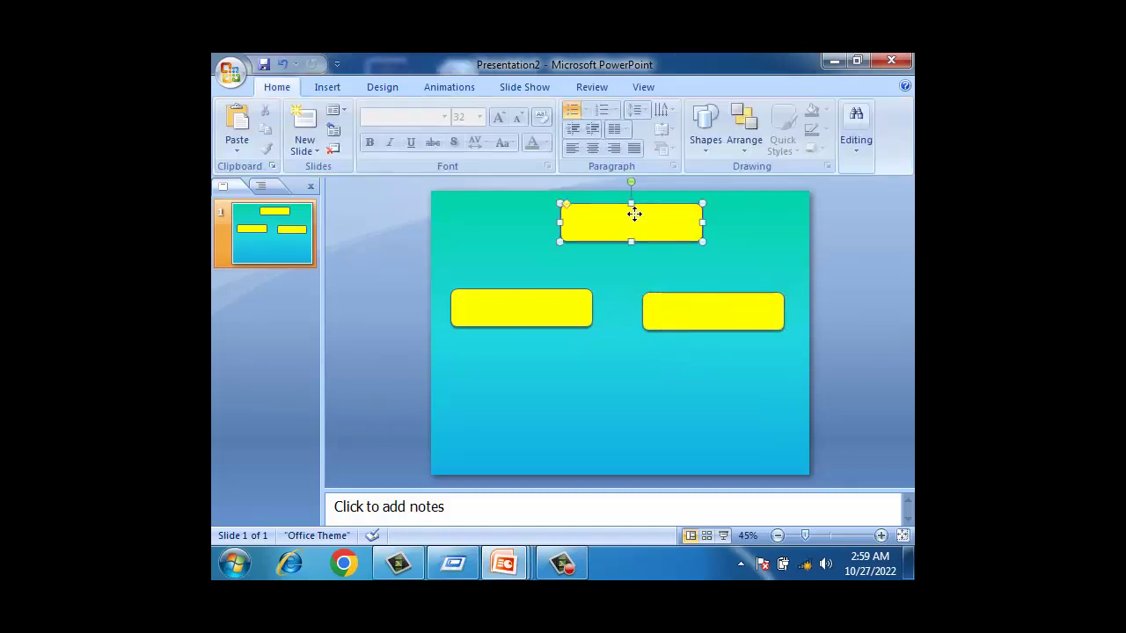
click(683, 317)
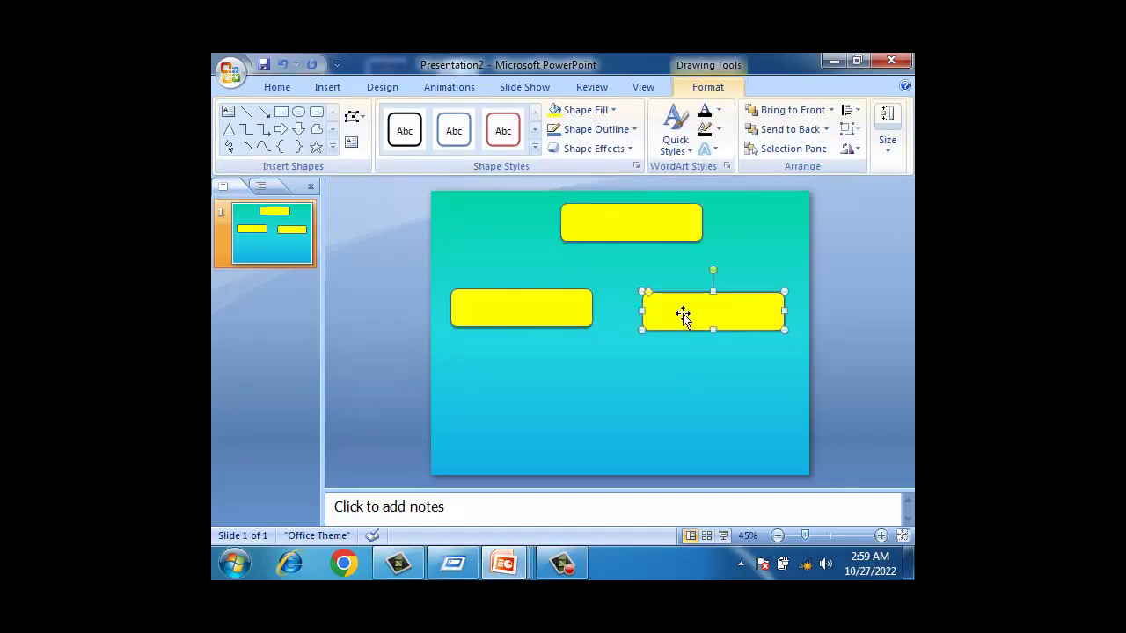
key(Up)
click(633, 352)
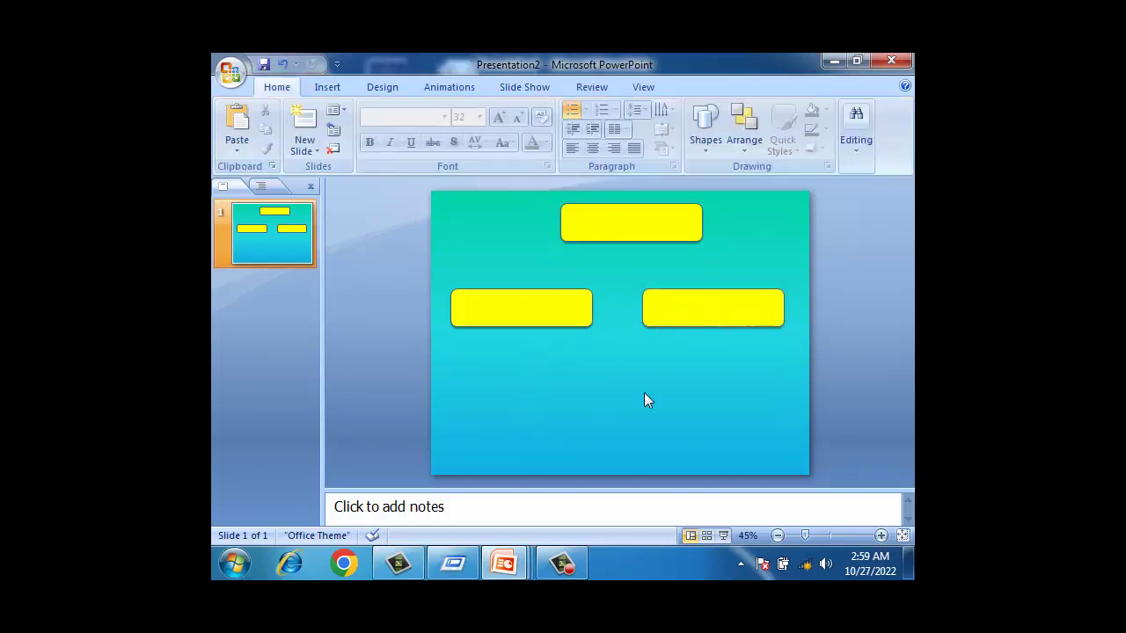
- Level the two lower boxes and shift the top box left to centre it
click(555, 300)
key(Up)
key(Up)
key(Up)
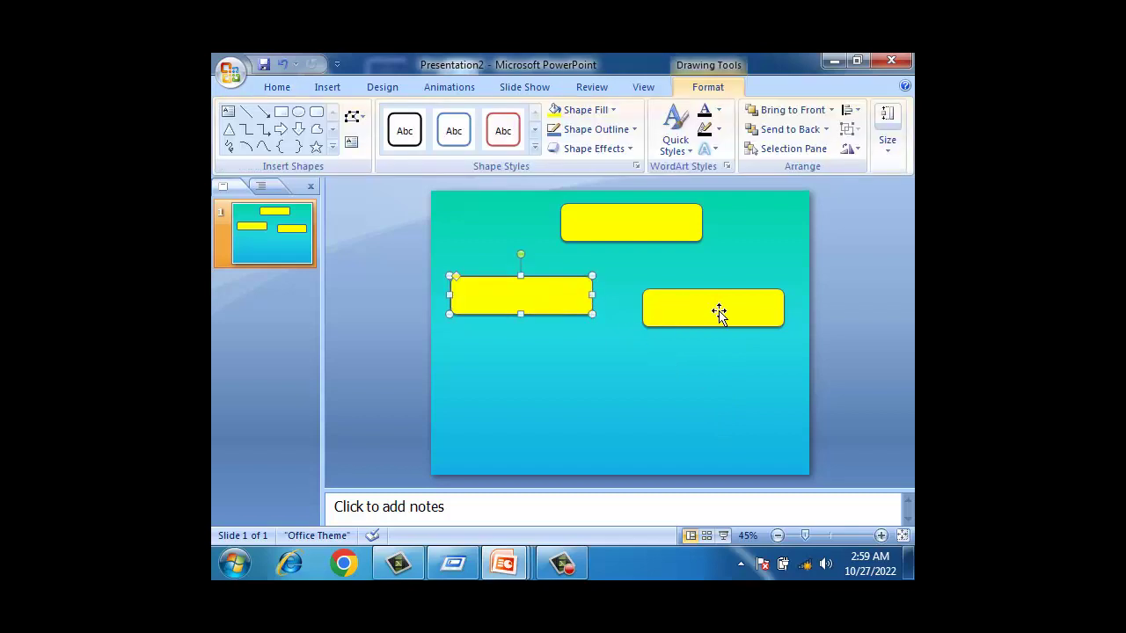
drag(721, 313, 730, 295)
click(609, 388)
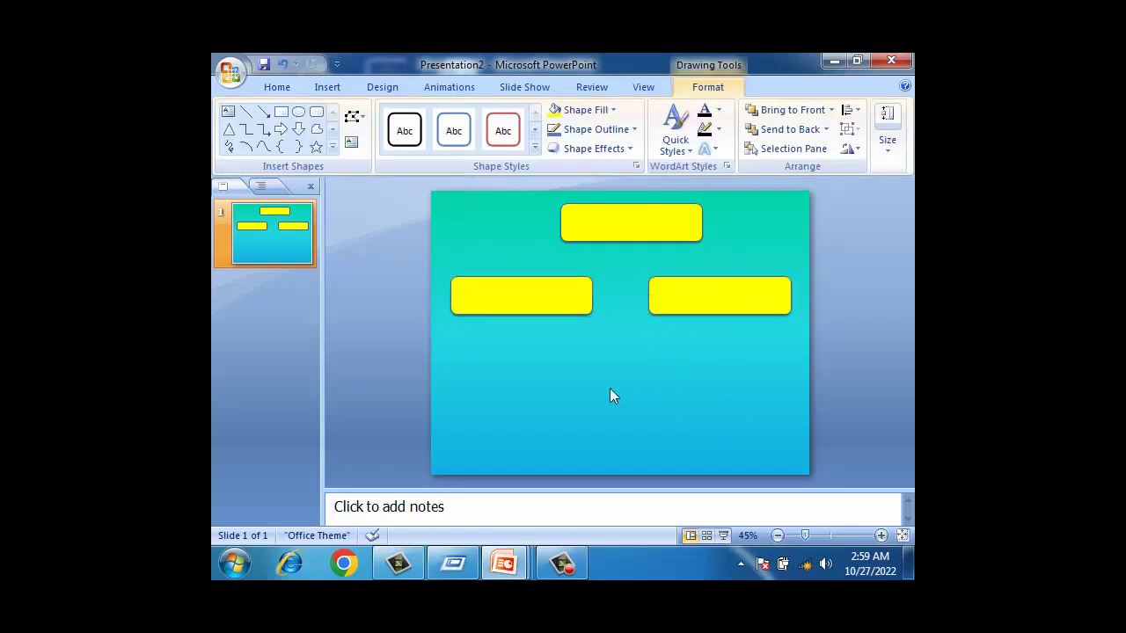
click(609, 238)
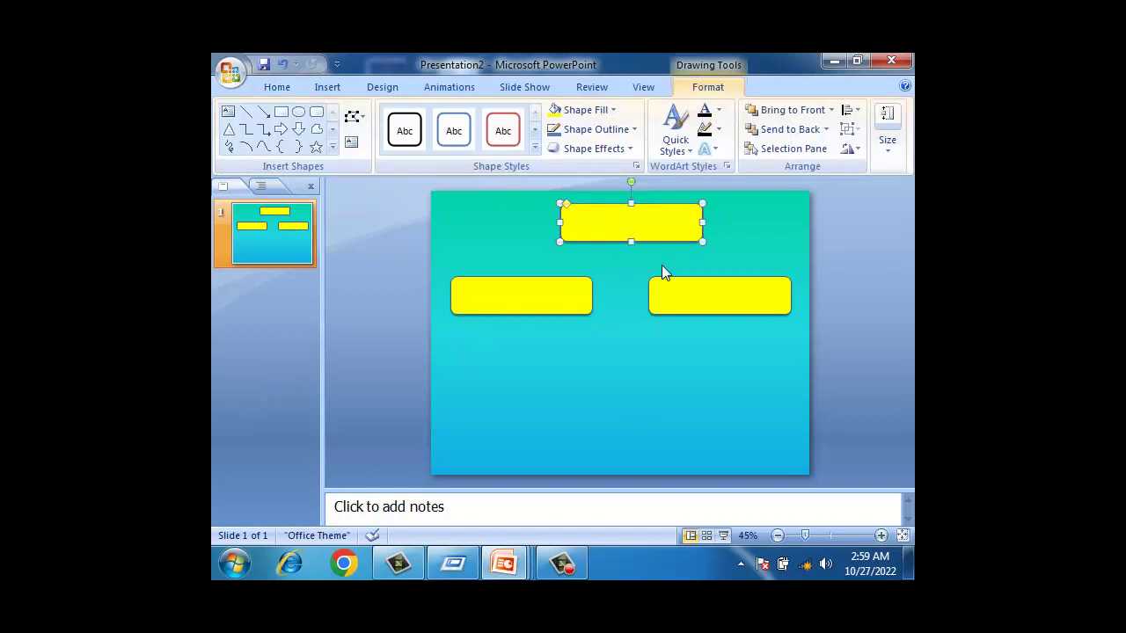
key(Left)
key(Left)
key(Left)
key(Left)
key(Left)
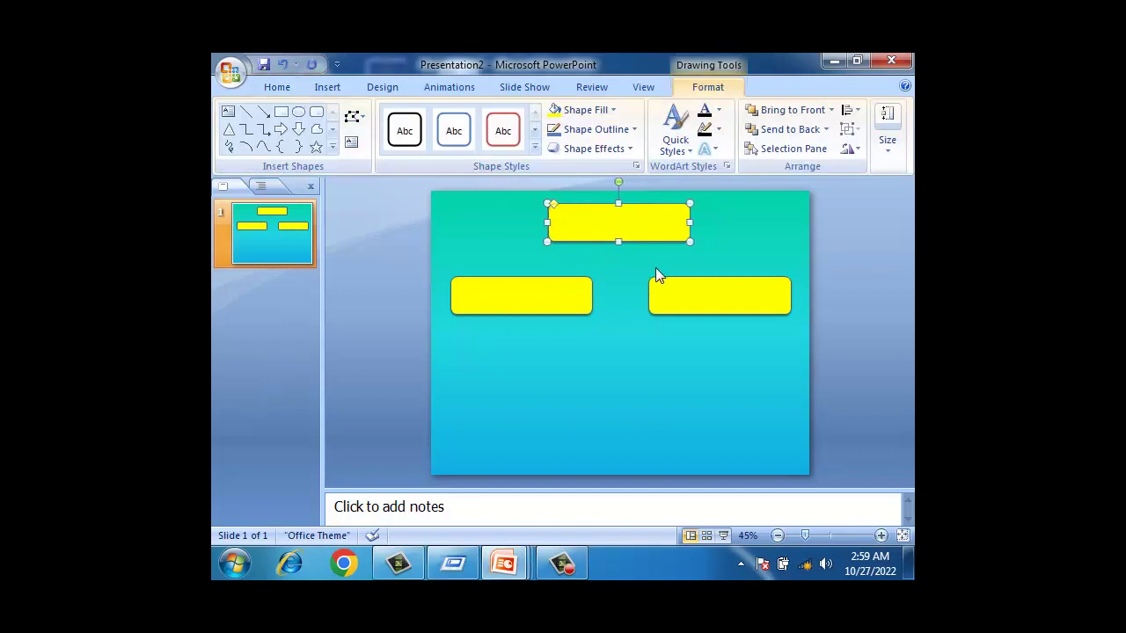
click(629, 400)
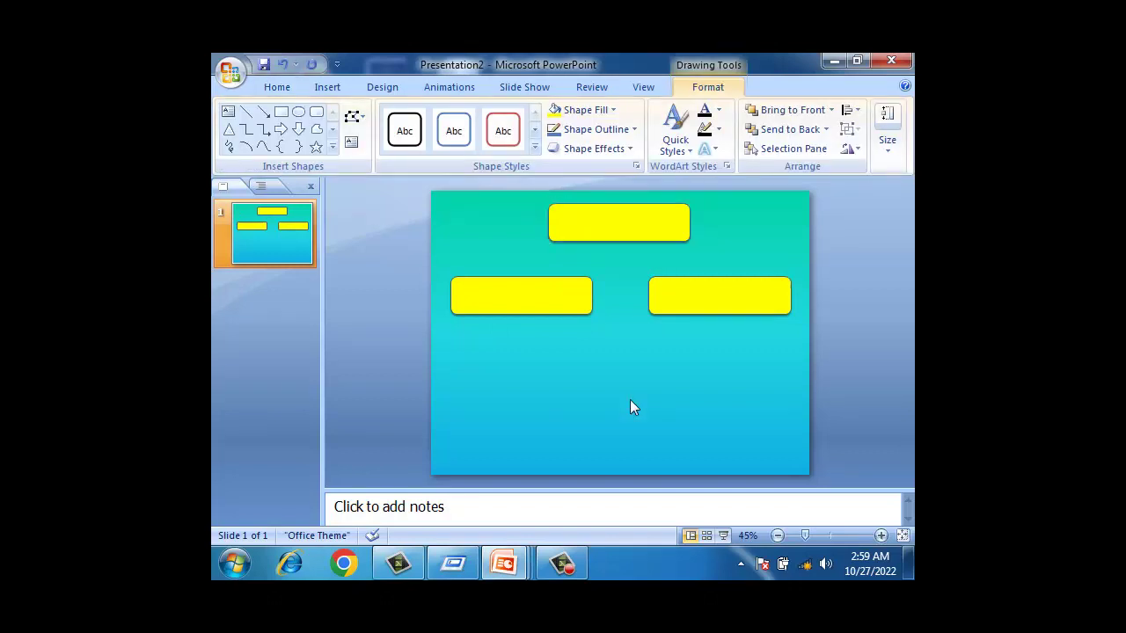
- Undo an accidental shape and delete the stray line beneath the top box
click(335, 87)
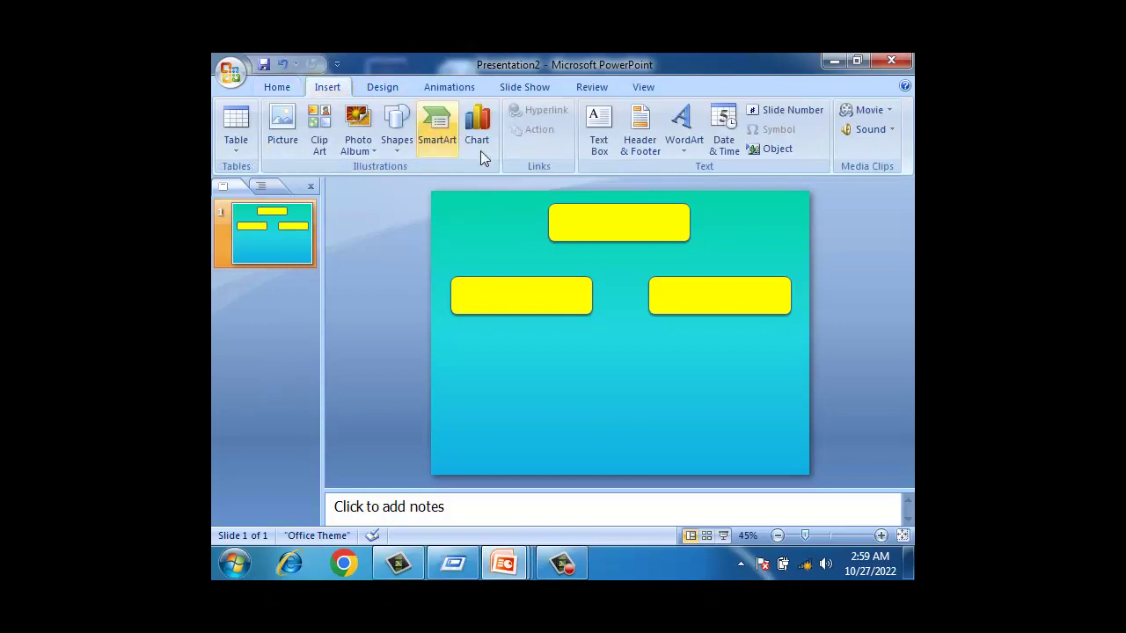
click(394, 139)
click(426, 187)
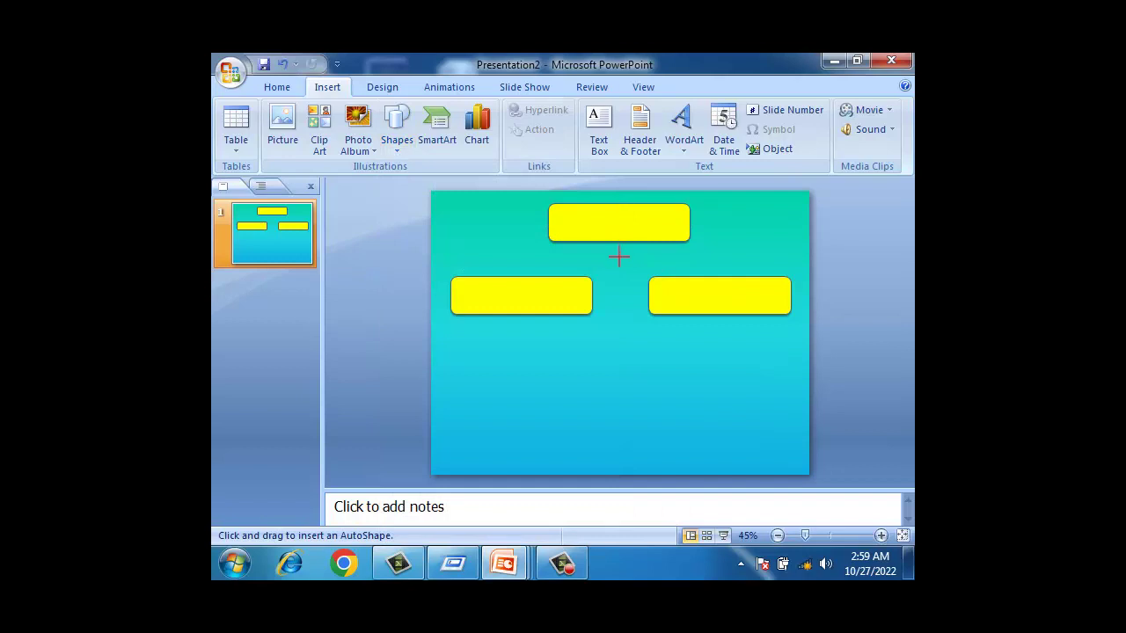
click(618, 258)
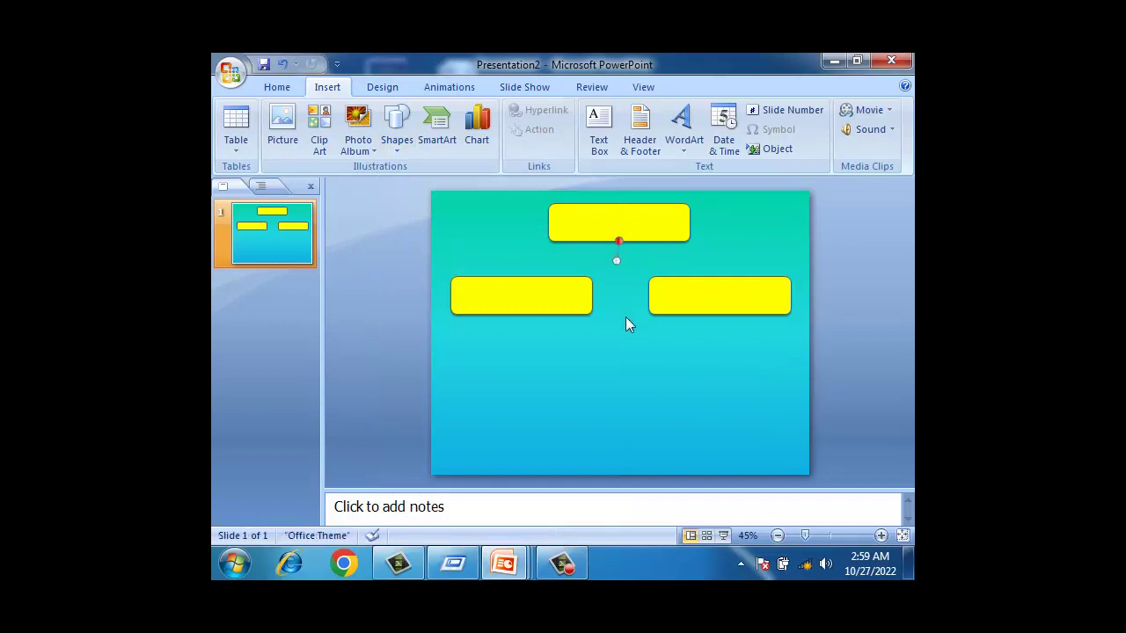
key(ctrl+z)
click(615, 236)
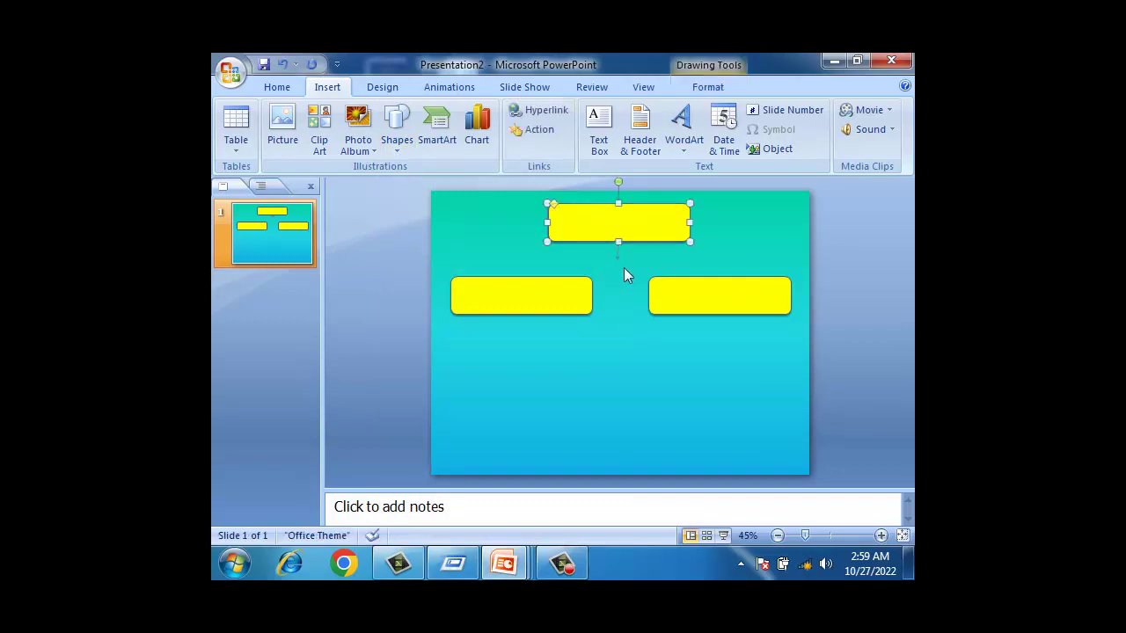
click(619, 254)
key(Delete)
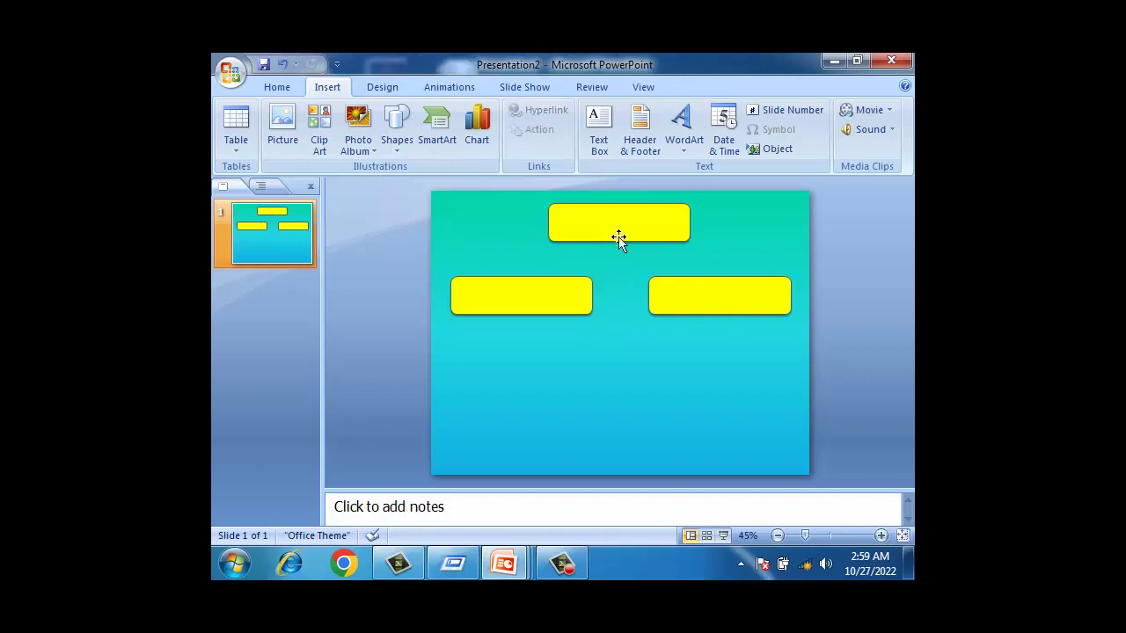
- Move both lower yellow boxes down two nudges together
drag(773, 332, 778, 326)
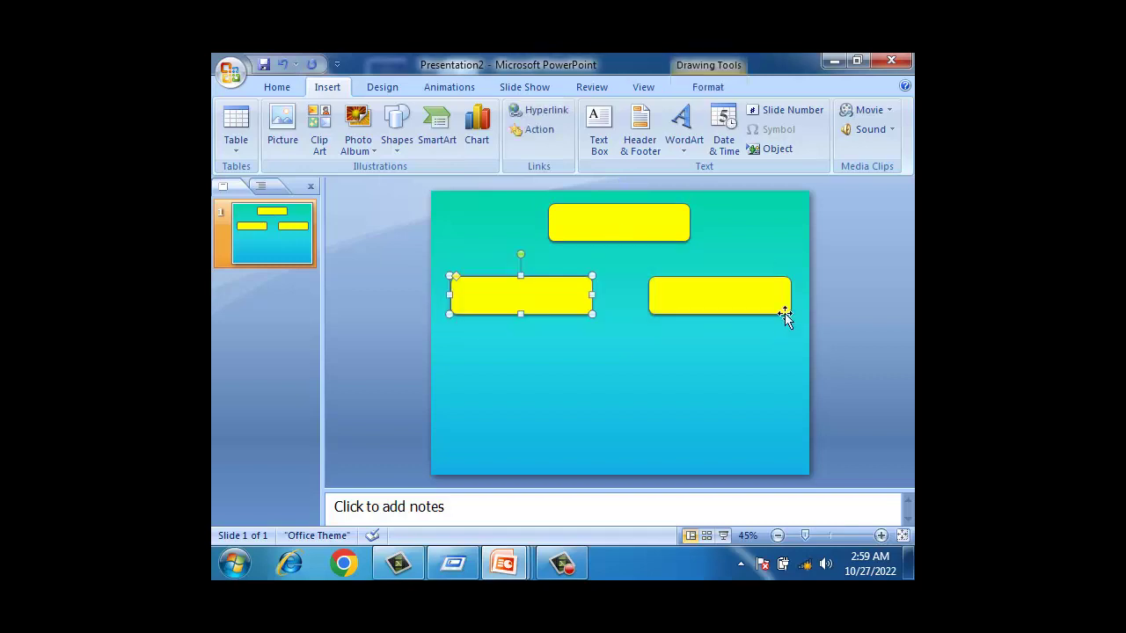
drag(429, 260, 827, 341)
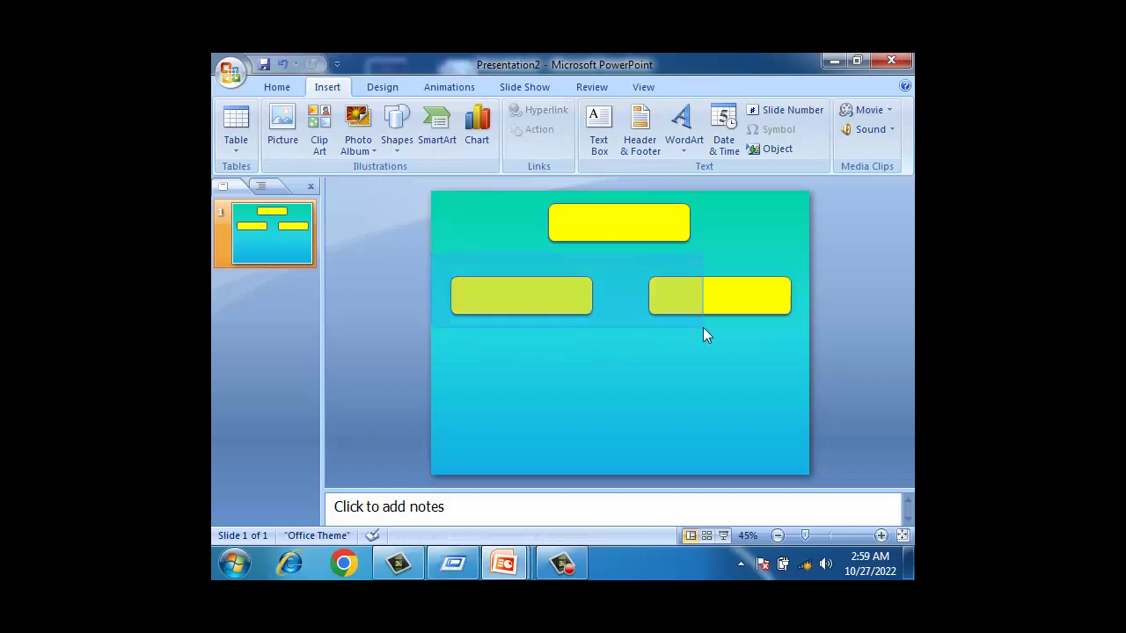
key(Down)
key(Down)
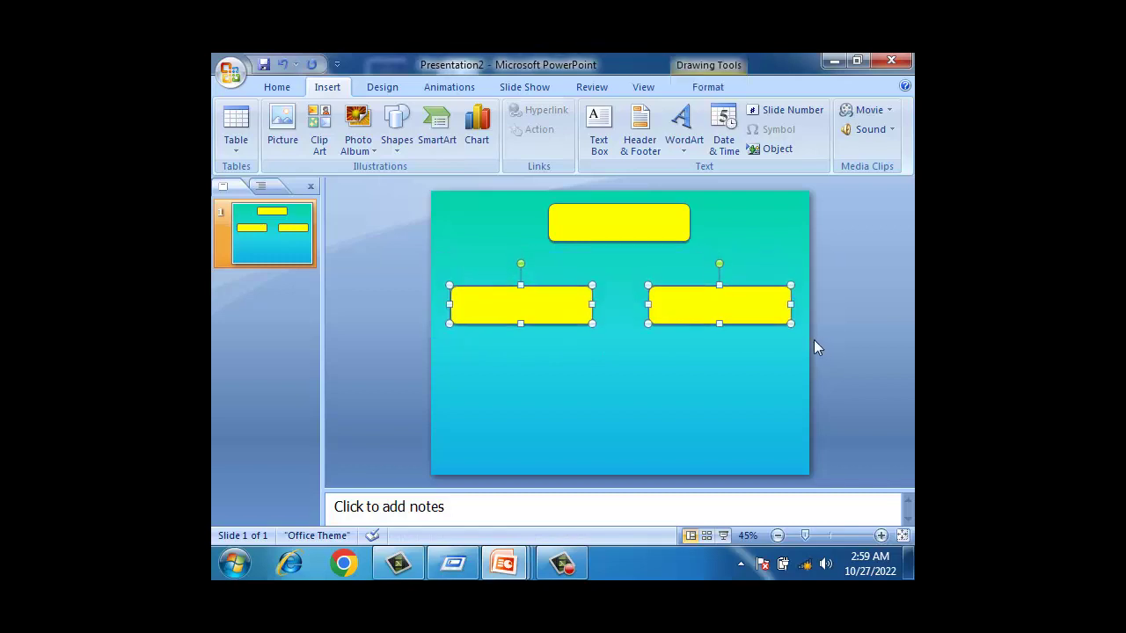
key(Down)
click(686, 349)
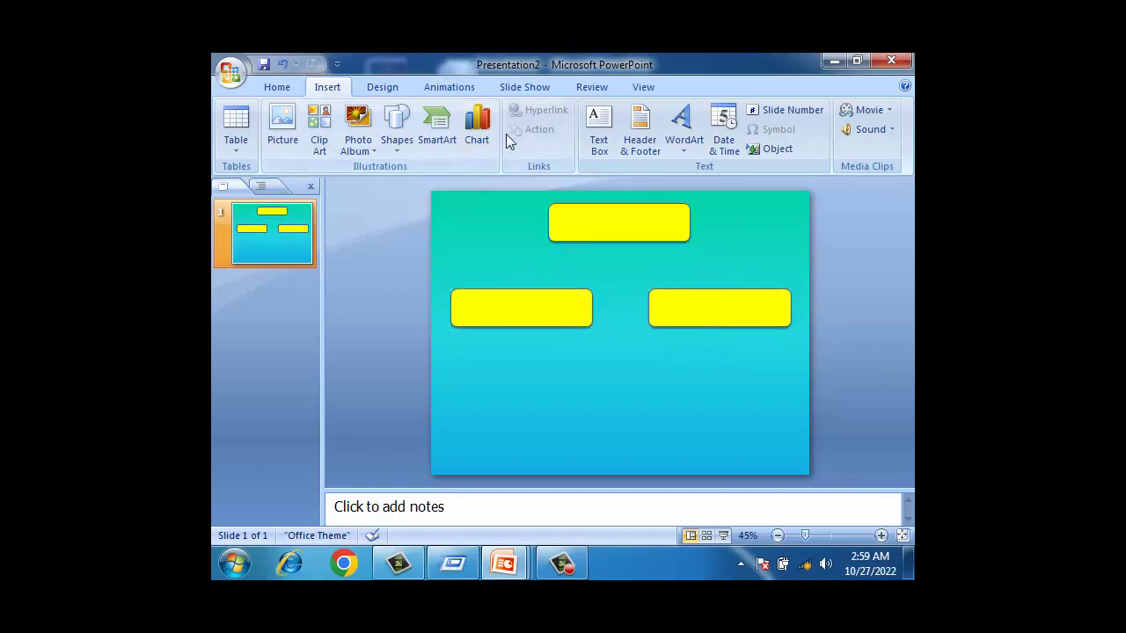
click(397, 132)
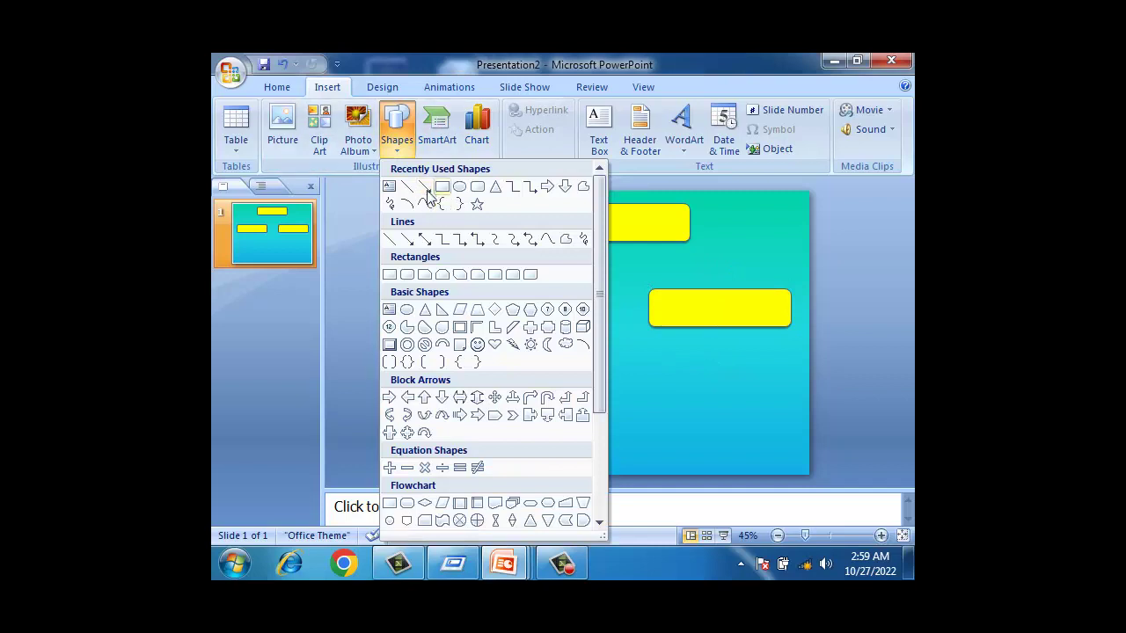
- Draw a short vertical line below the top box and thicken its outline weight
click(424, 187)
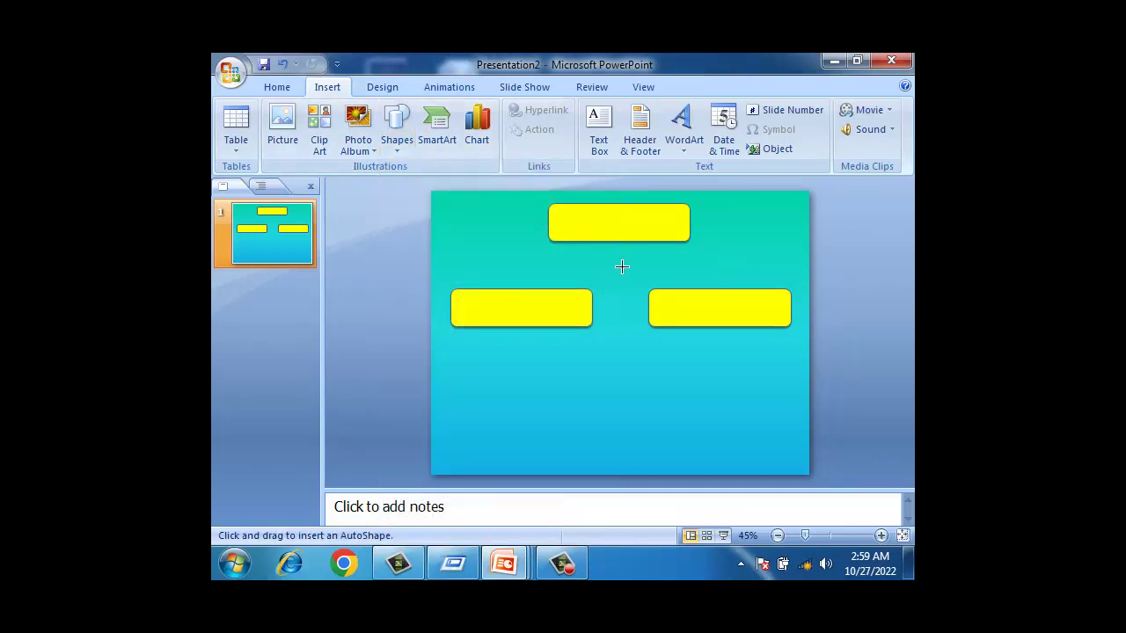
drag(618, 269, 623, 298)
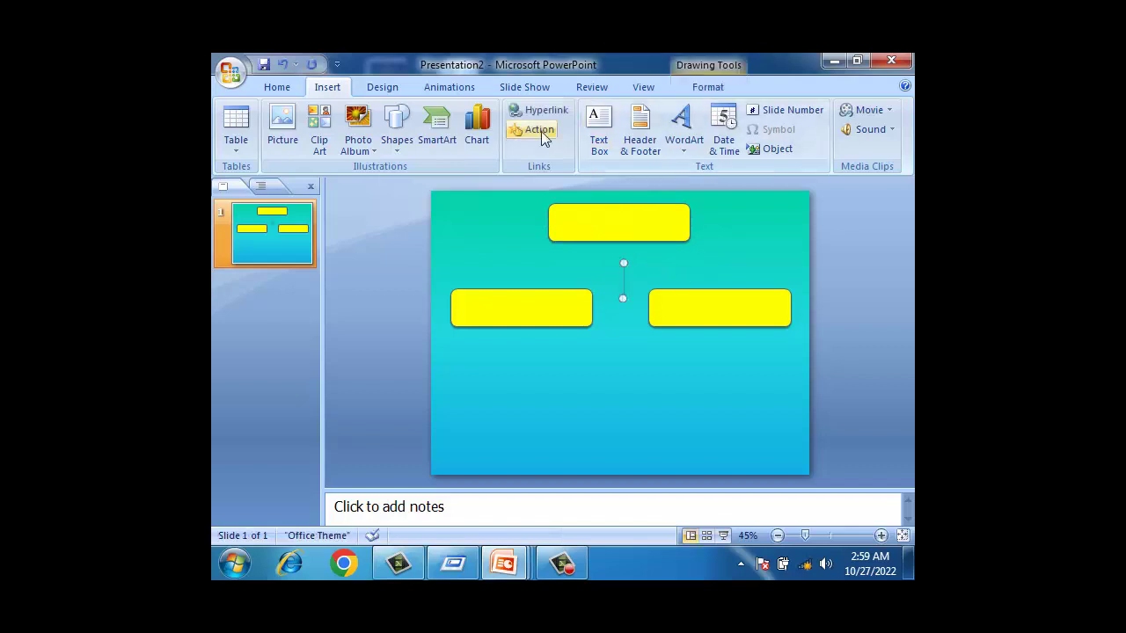
click(708, 86)
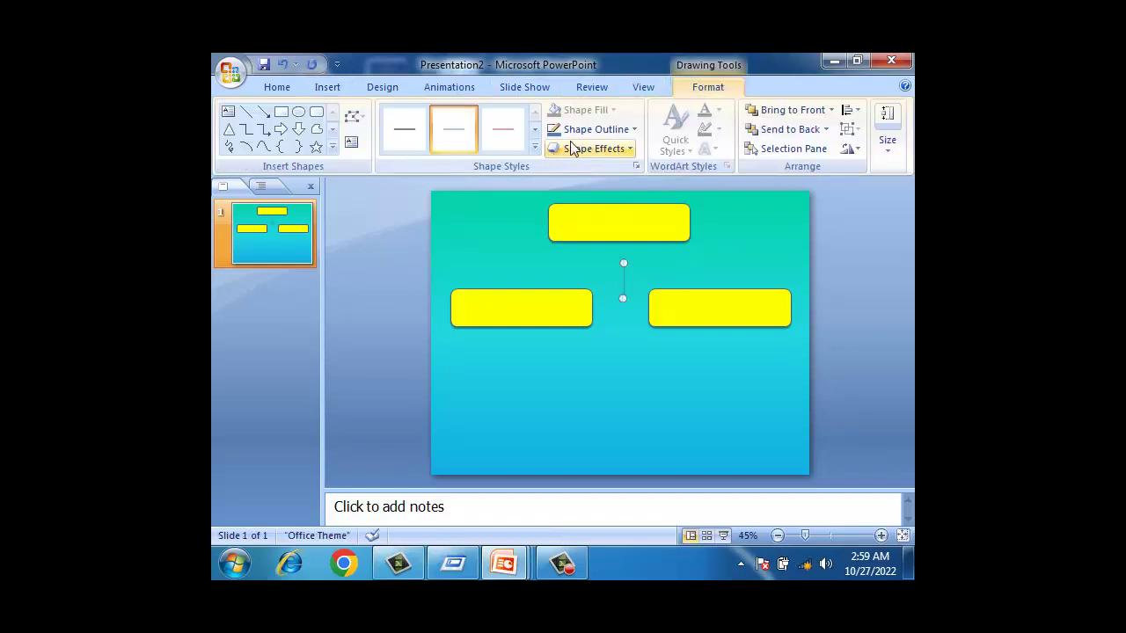
click(616, 129)
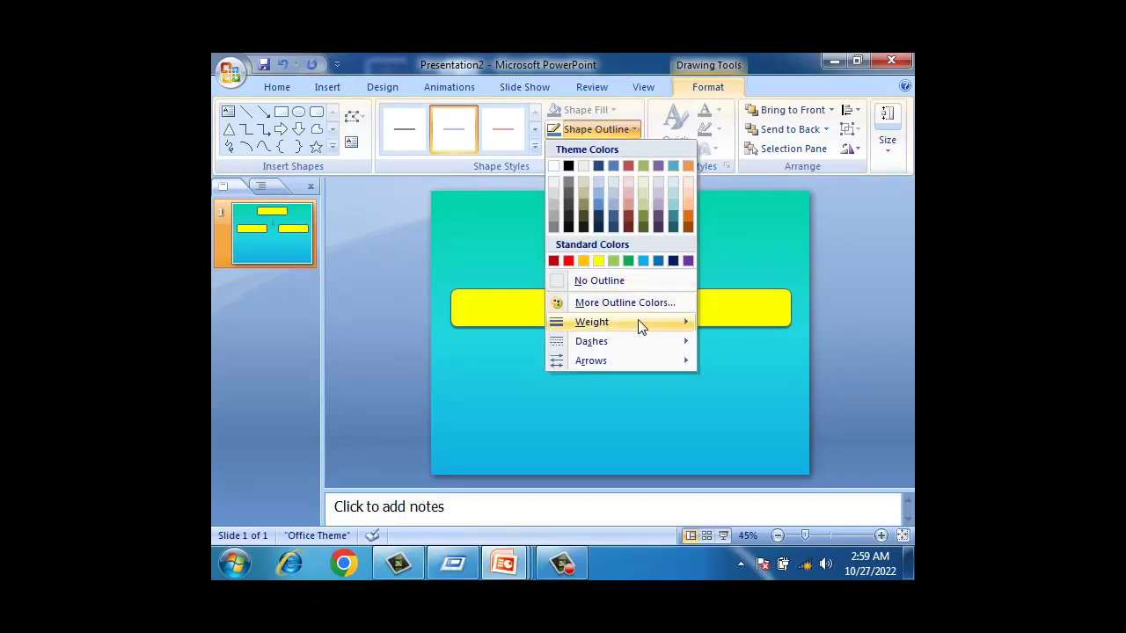
mouse_move(591, 322)
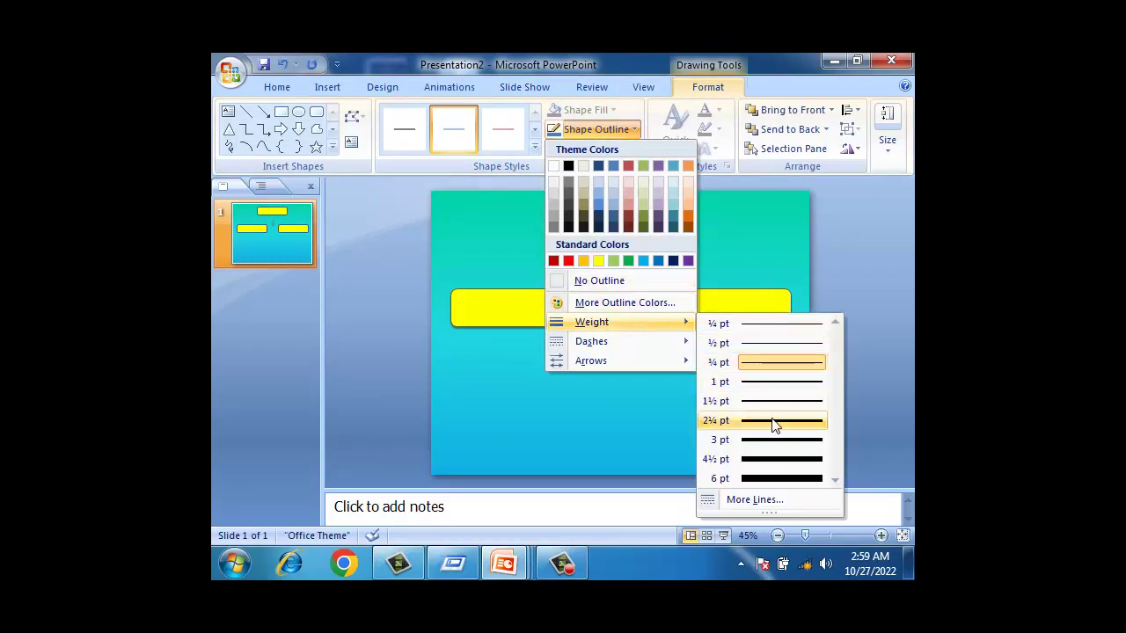
click(774, 422)
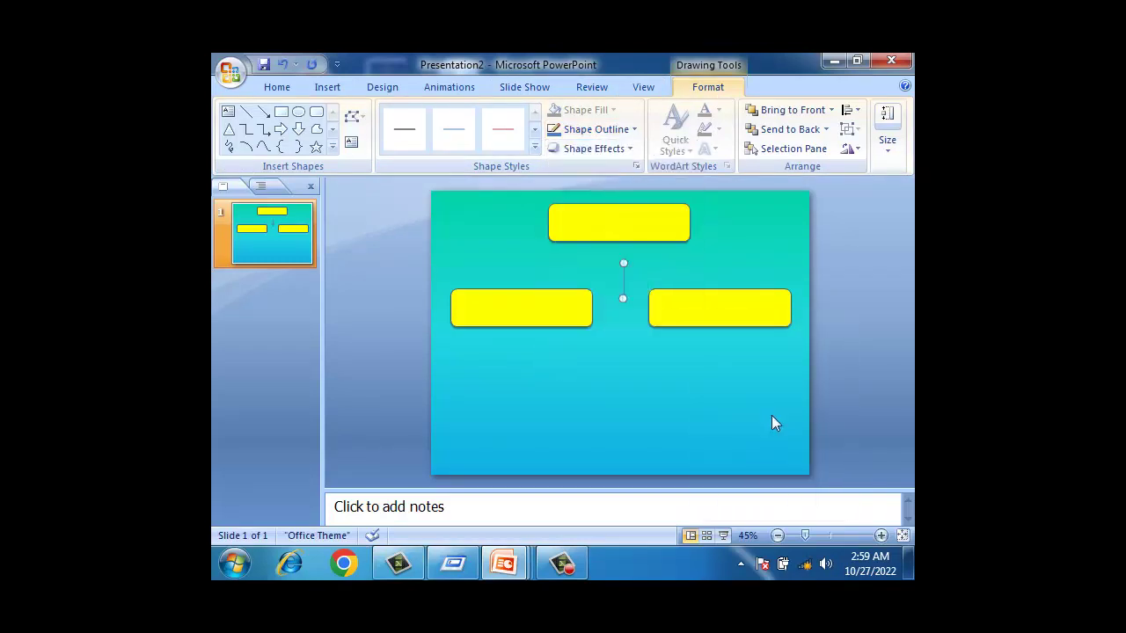
click(611, 133)
mouse_move(591, 322)
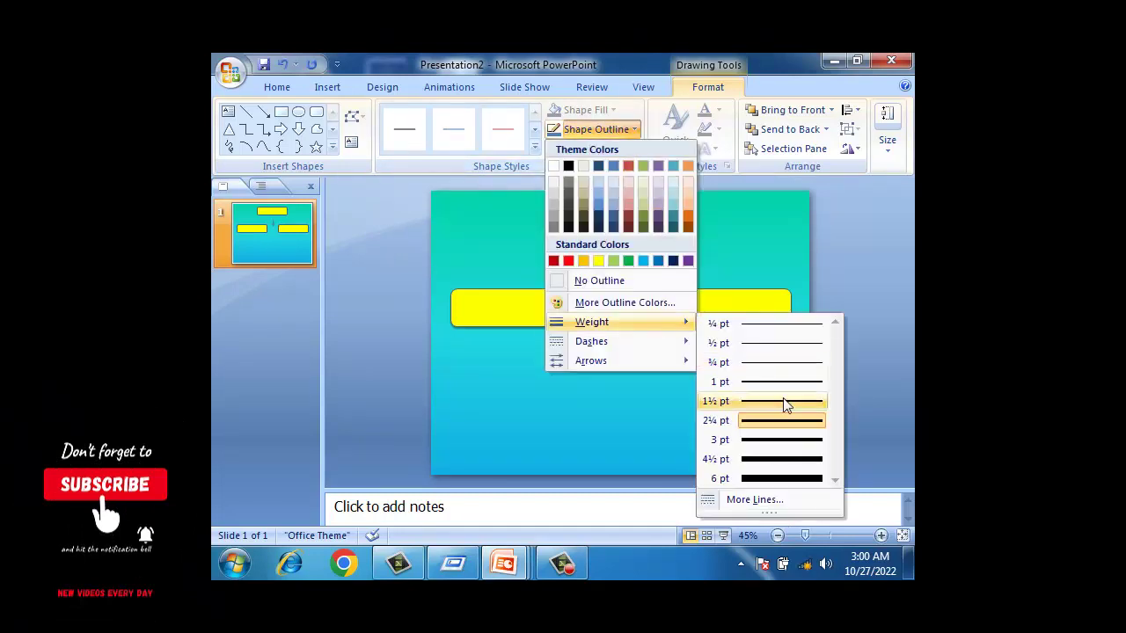
click(780, 441)
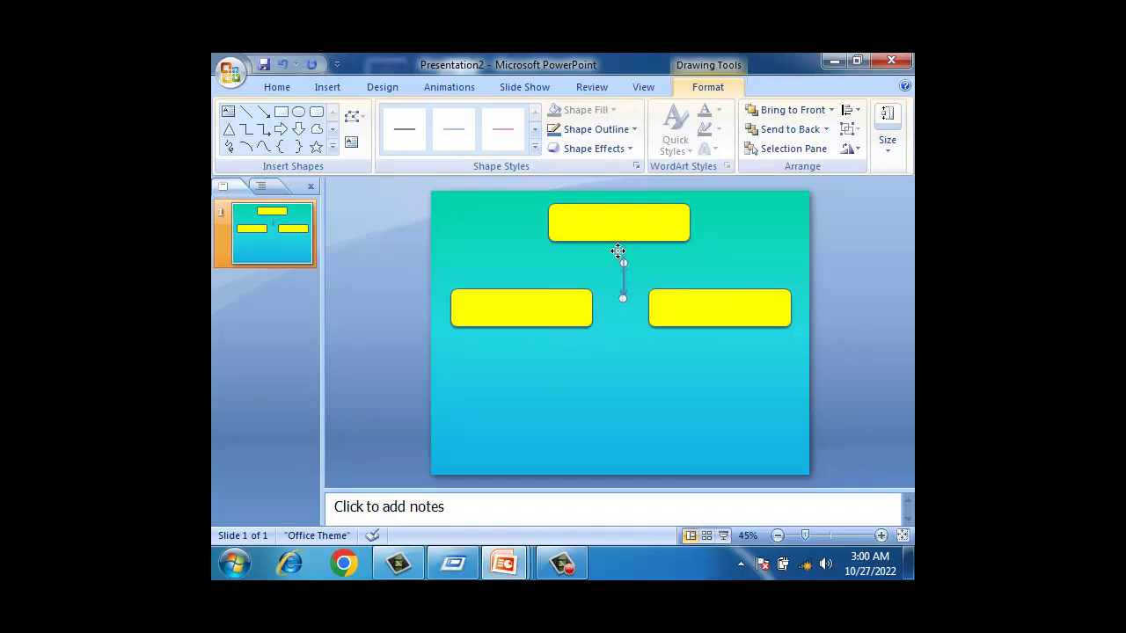
- Attach the line's top end to the bottom of the top box
drag(616, 255, 620, 276)
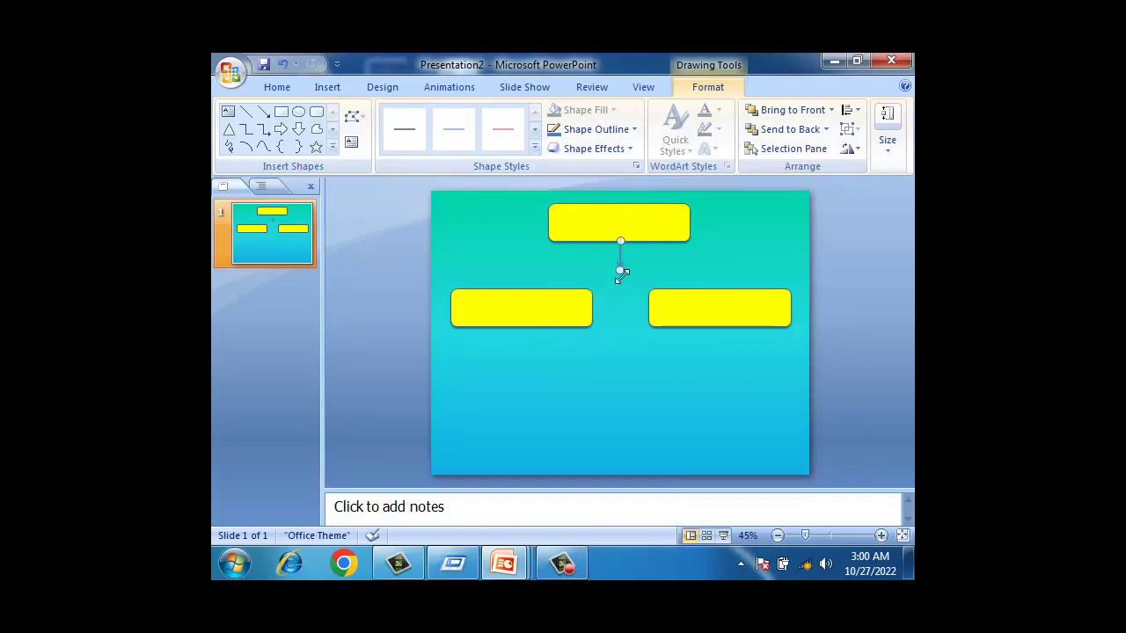
drag(620, 268, 620, 270)
click(247, 111)
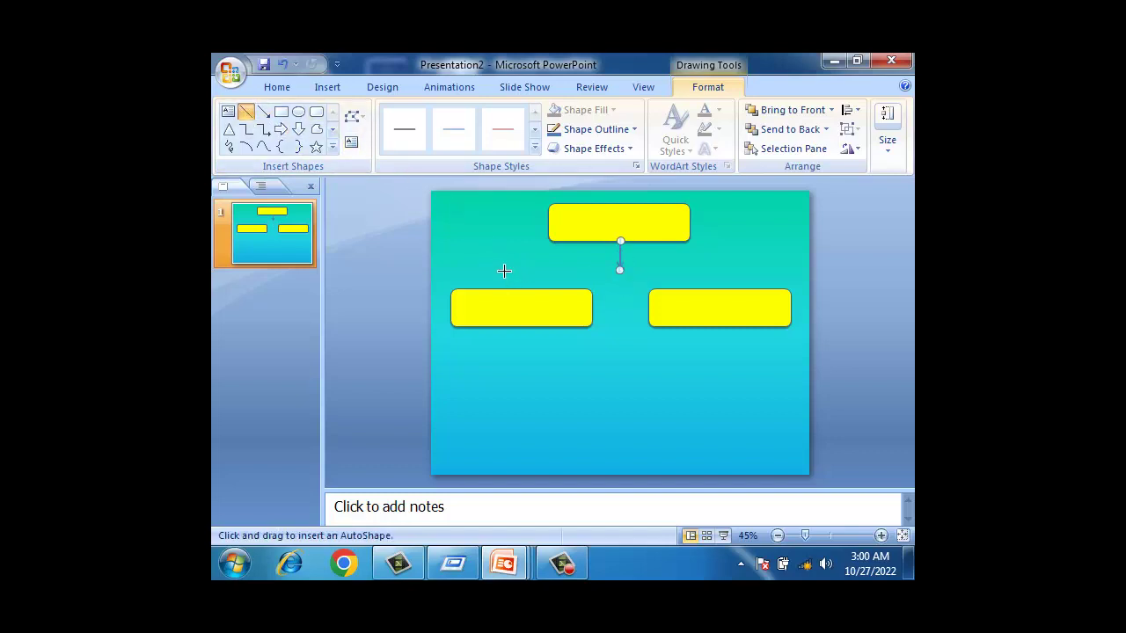
- Draw a horizontal line across the two lower boxes and a downward arrow onto the left box
drag(505, 272, 743, 272)
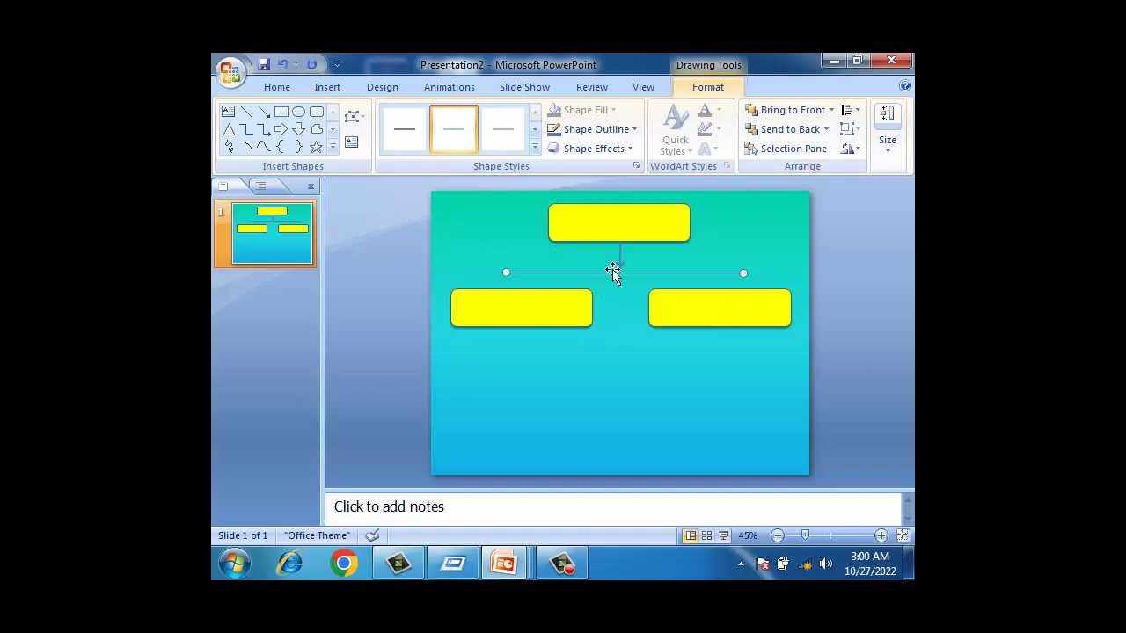
drag(620, 241, 619, 270)
drag(624, 257, 505, 285)
click(535, 316)
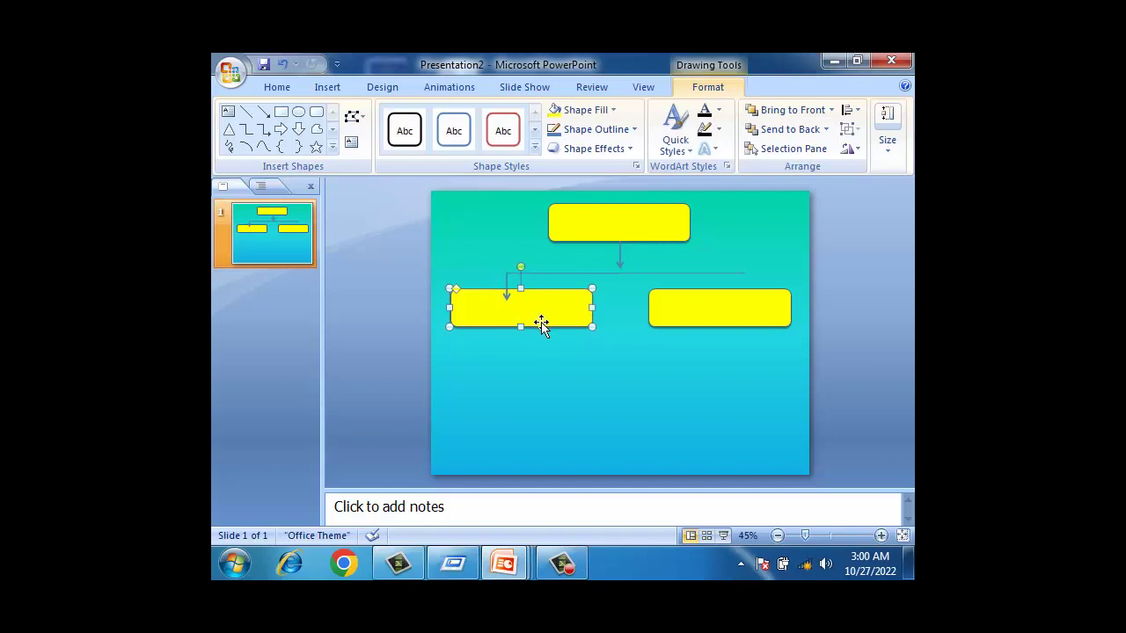
- Nudge both second-row boxes into place, aligning the left box beneath its arrow
key(Down)
key(Down)
key(Down)
key(Left)
key(Left)
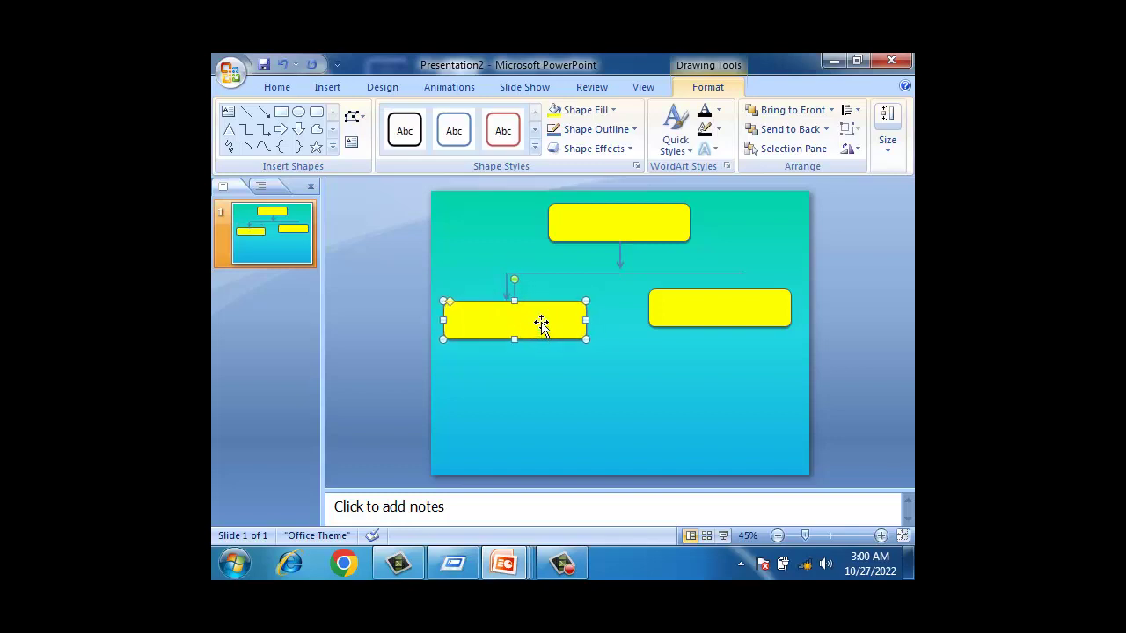
key(Left)
key(Left)
click(729, 305)
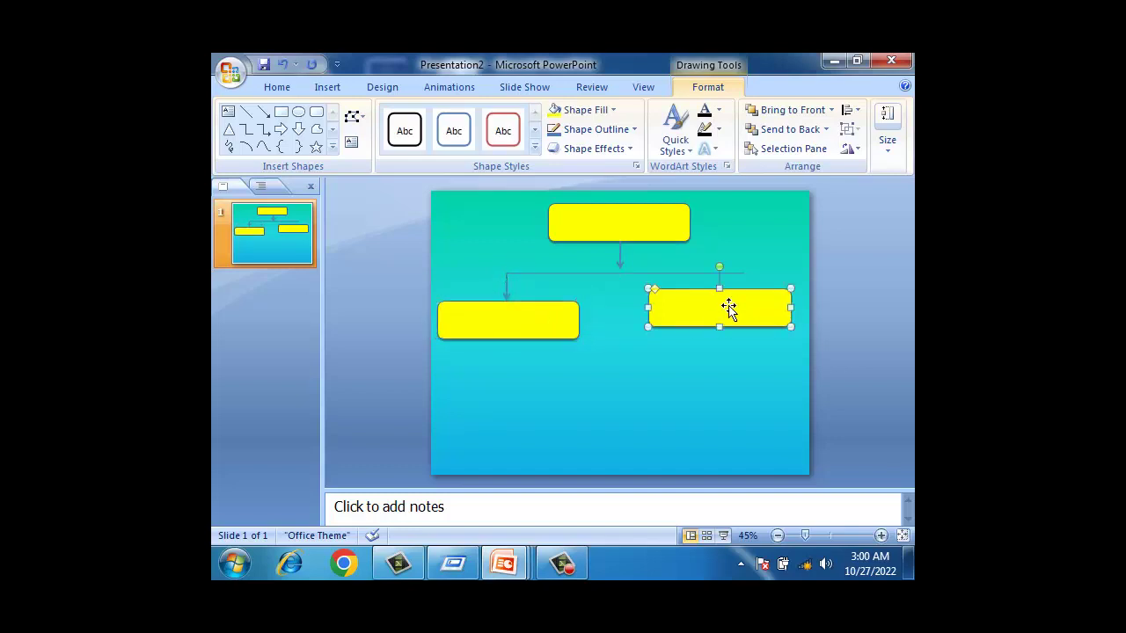
key(Down)
key(Down)
key(Down)
key(Down)
key(Down)
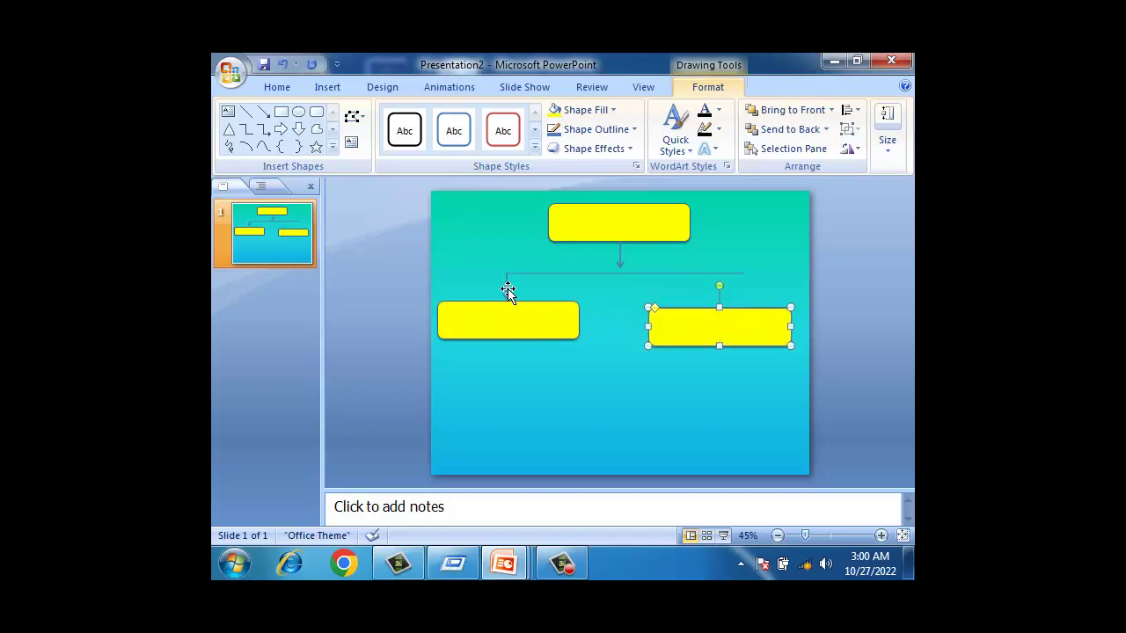
click(507, 286)
click(548, 326)
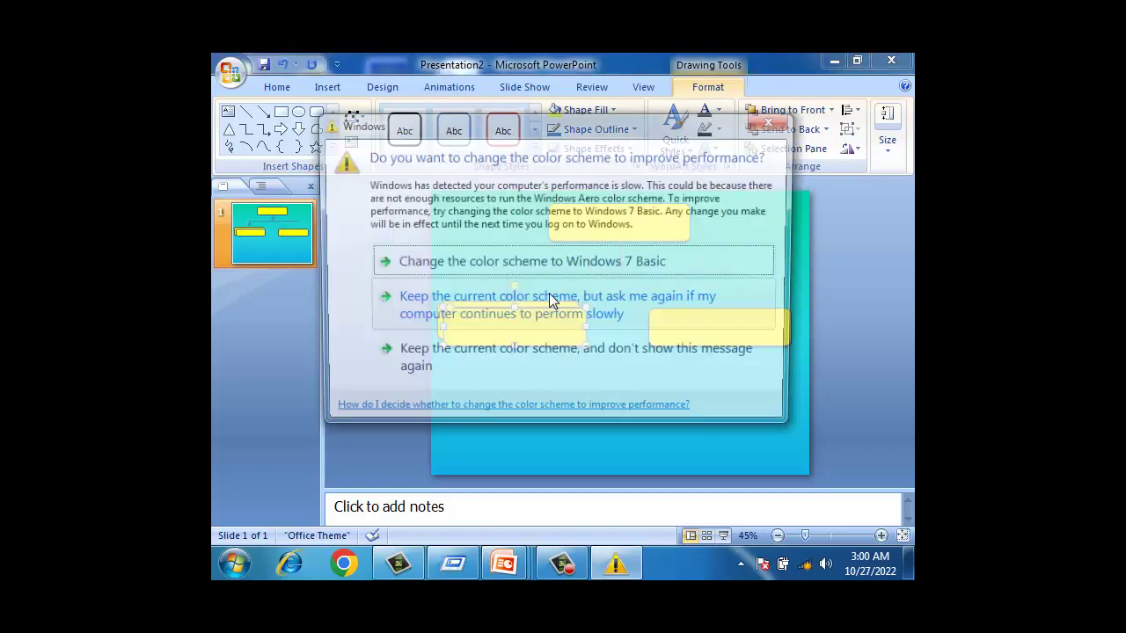
click(774, 120)
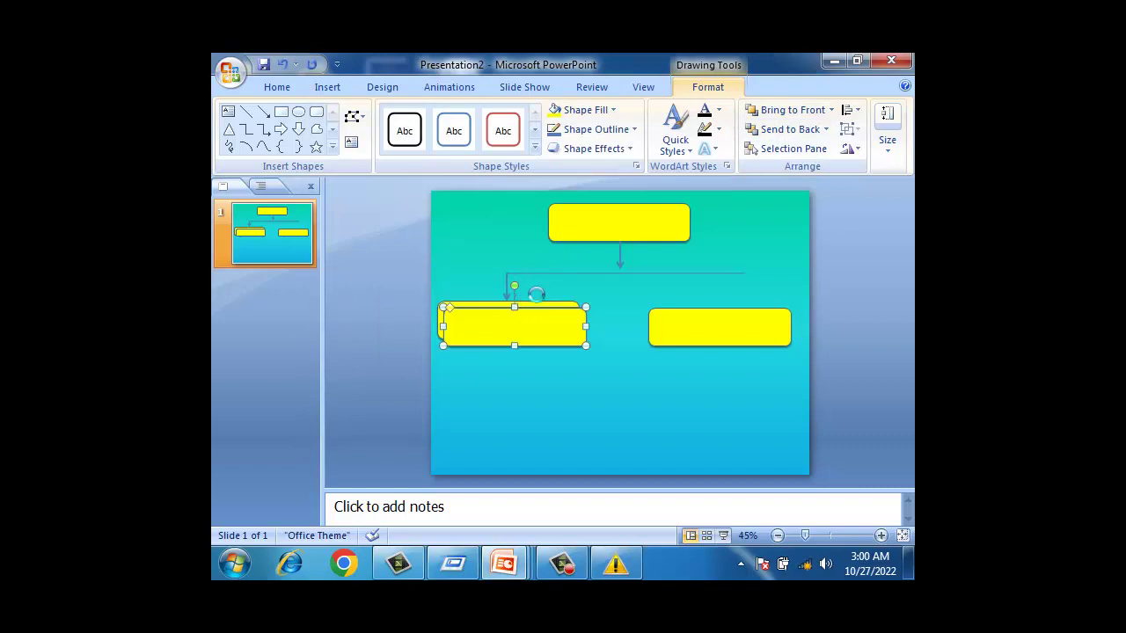
drag(539, 302, 535, 298)
click(584, 387)
click(508, 282)
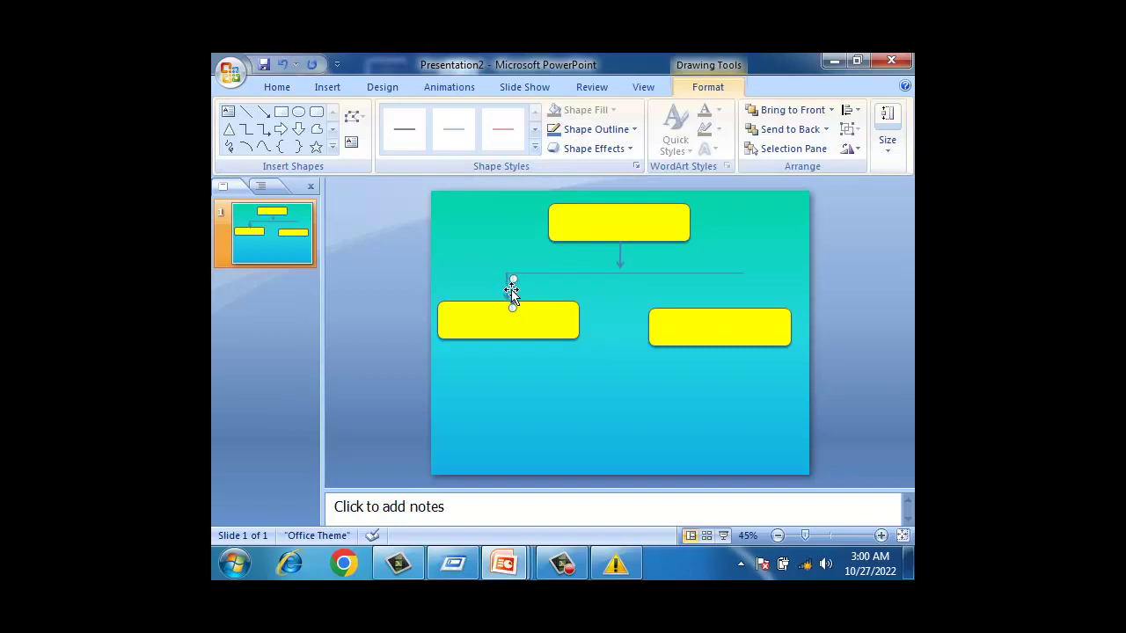
- Copy the arrow above the right box and nudge the right box to sit under it
drag(512, 292, 742, 283)
click(743, 331)
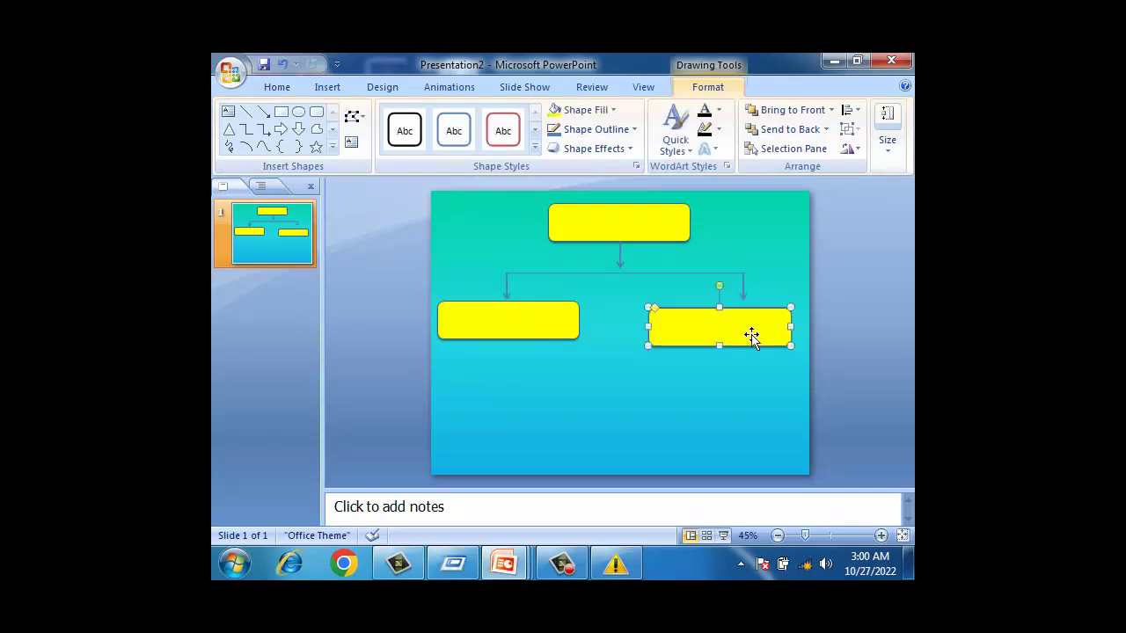
key(Right)
key(Right)
key(Up)
key(Up)
key(Up)
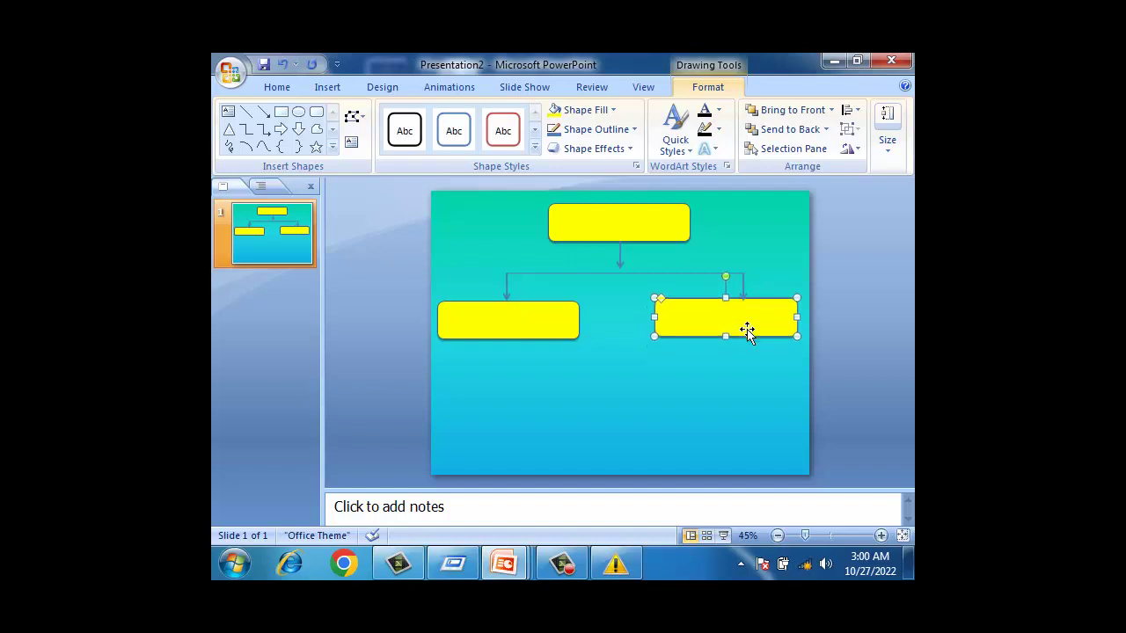
key(Right)
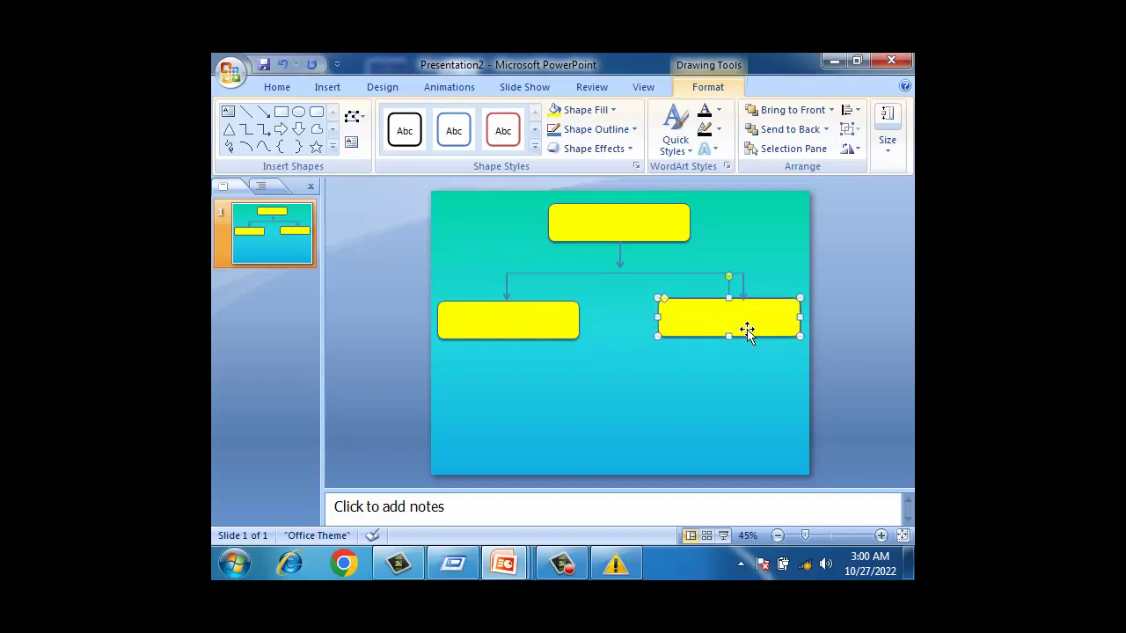
key(Down)
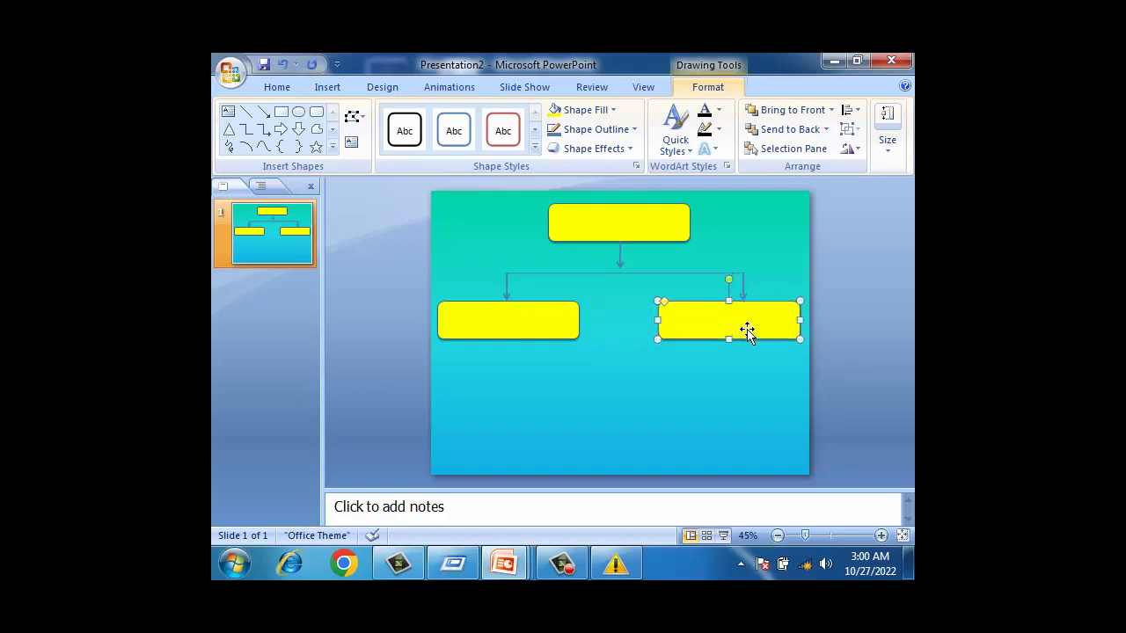
key(Right)
click(766, 278)
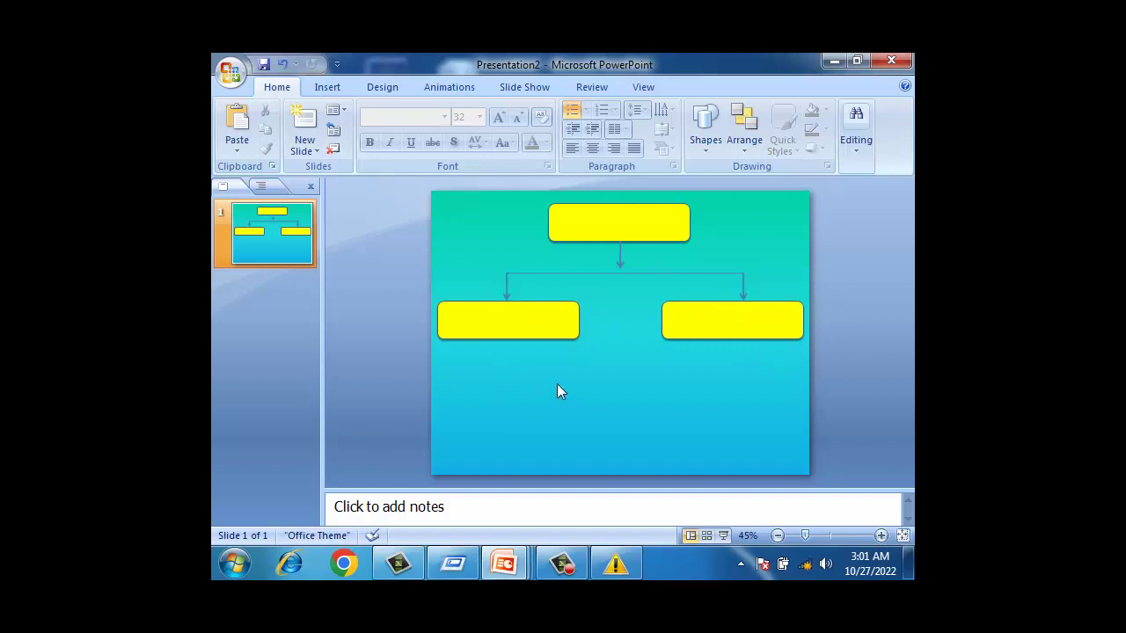
click(506, 318)
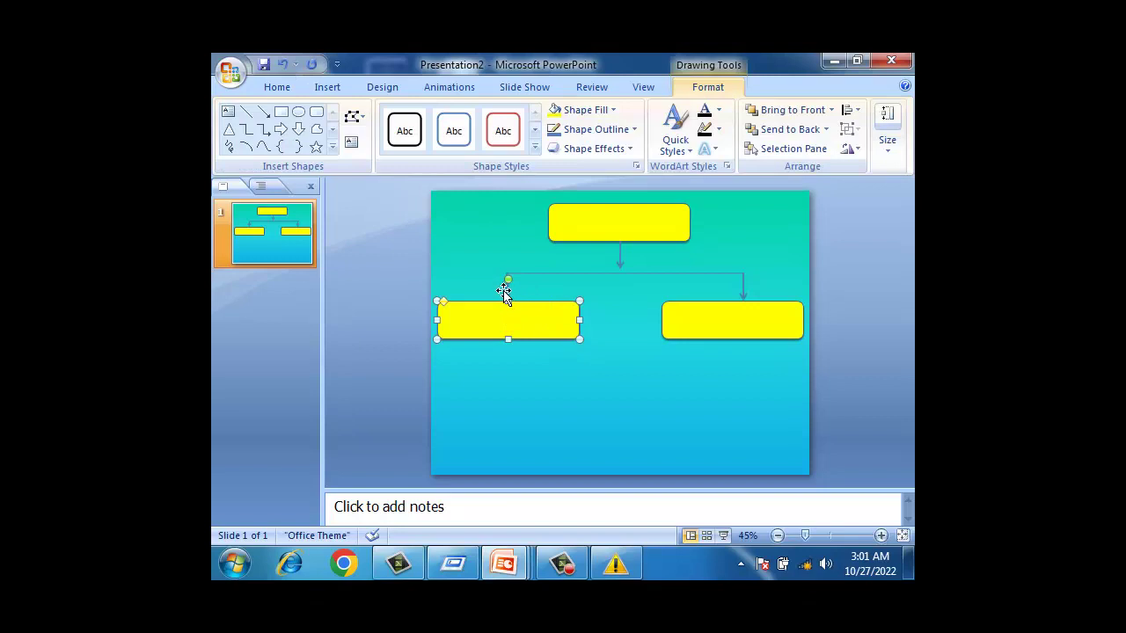
click(506, 287)
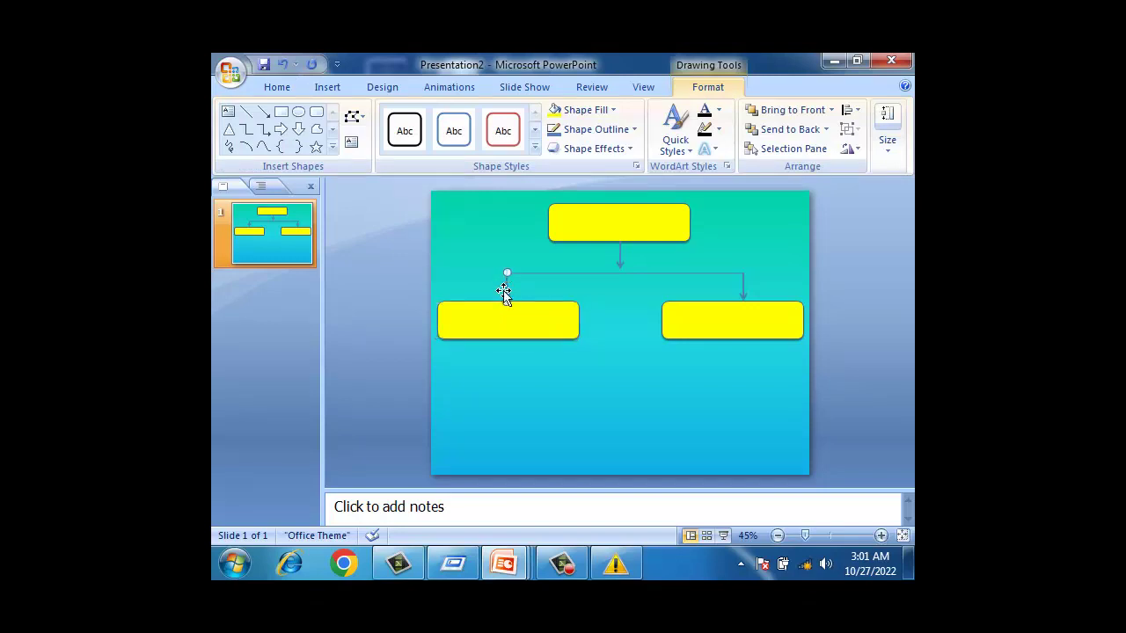
click(543, 325)
- Copy the left box downward, shrink it, and duplicate it into two small bottom-row boxes
mouse_move(533, 328)
mouse_down()
mouse_move(587, 389)
mouse_move(587, 370)
mouse_move(560, 385)
mouse_move(515, 378)
mouse_move(555, 378)
mouse_move(544, 429)
mouse_up()
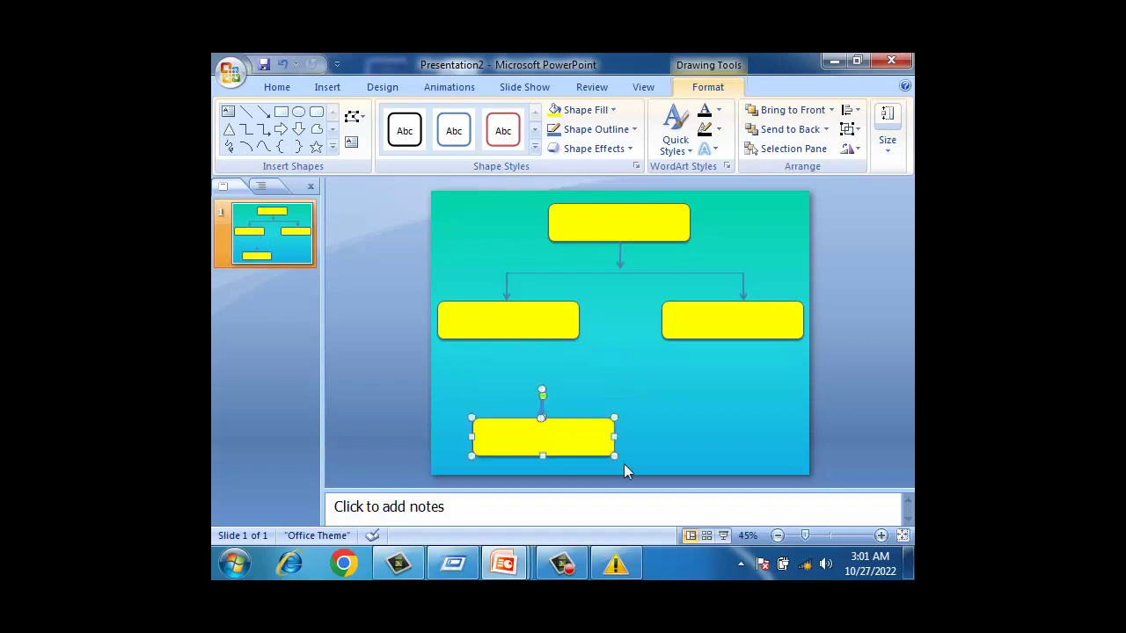
drag(614, 456, 579, 441)
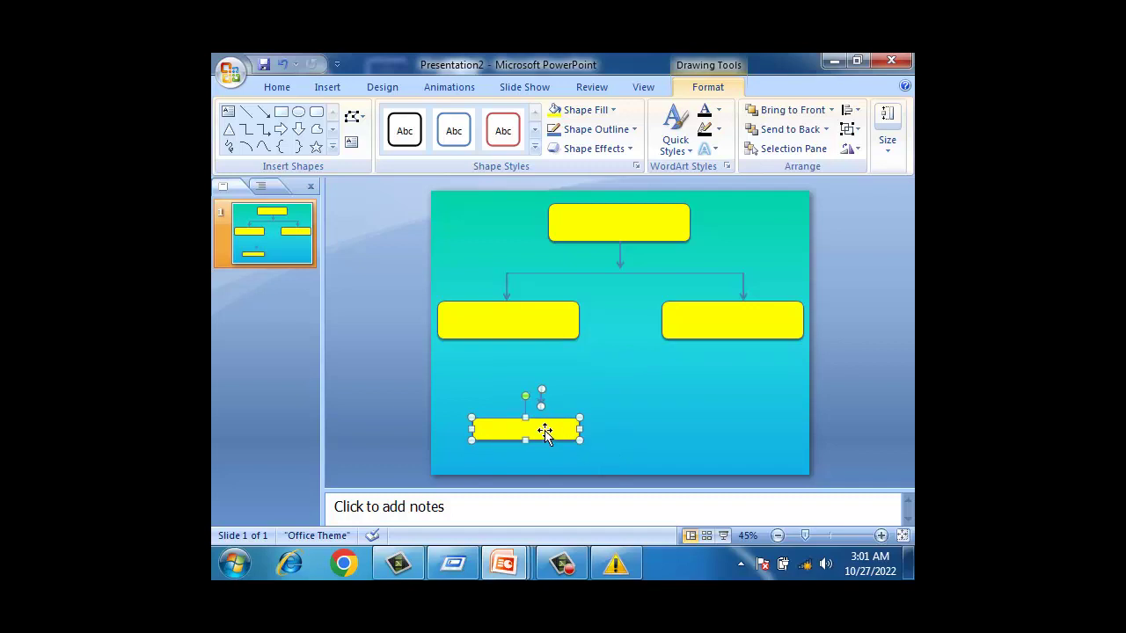
drag(544, 430, 667, 428)
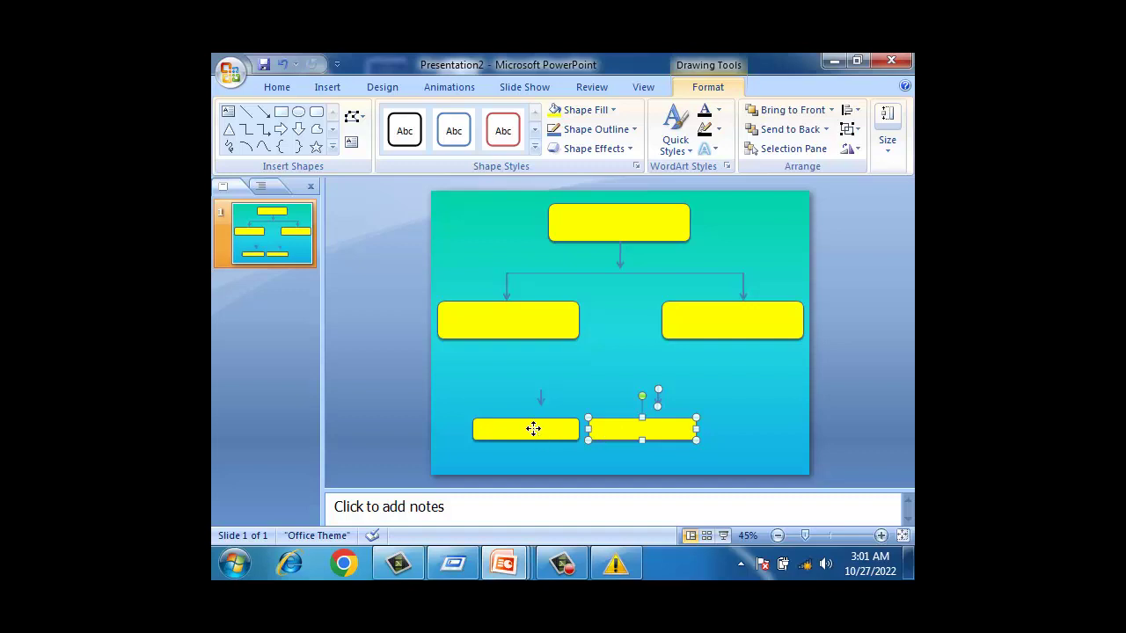
drag(531, 427, 506, 428)
- Position a small arrow above each of the two bottom-row boxes
click(540, 397)
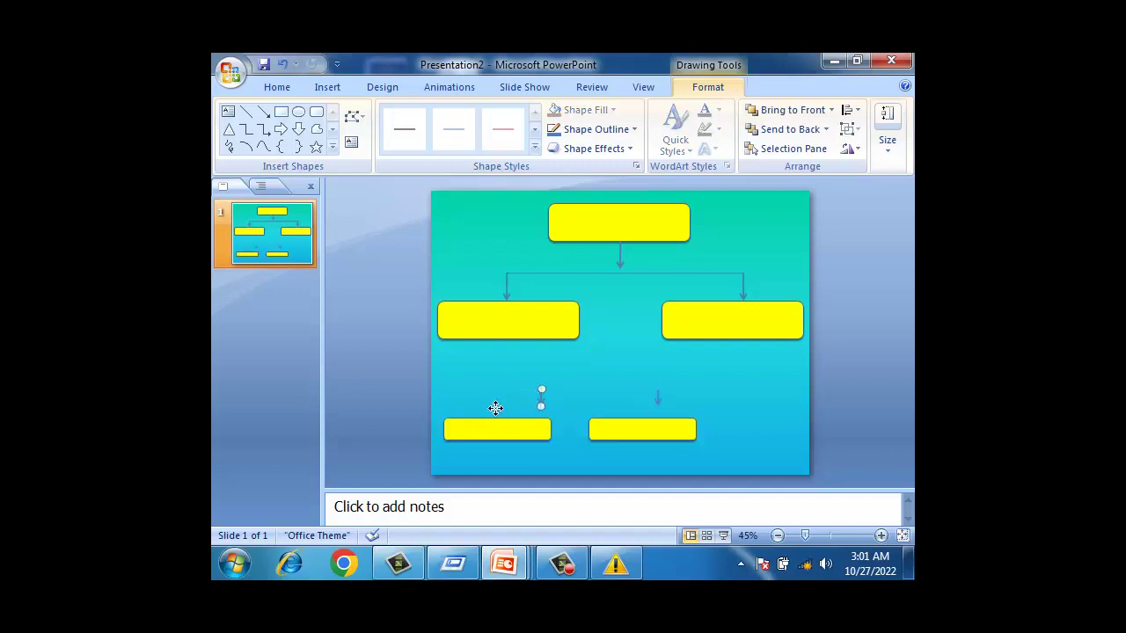
drag(495, 408, 495, 407)
click(647, 434)
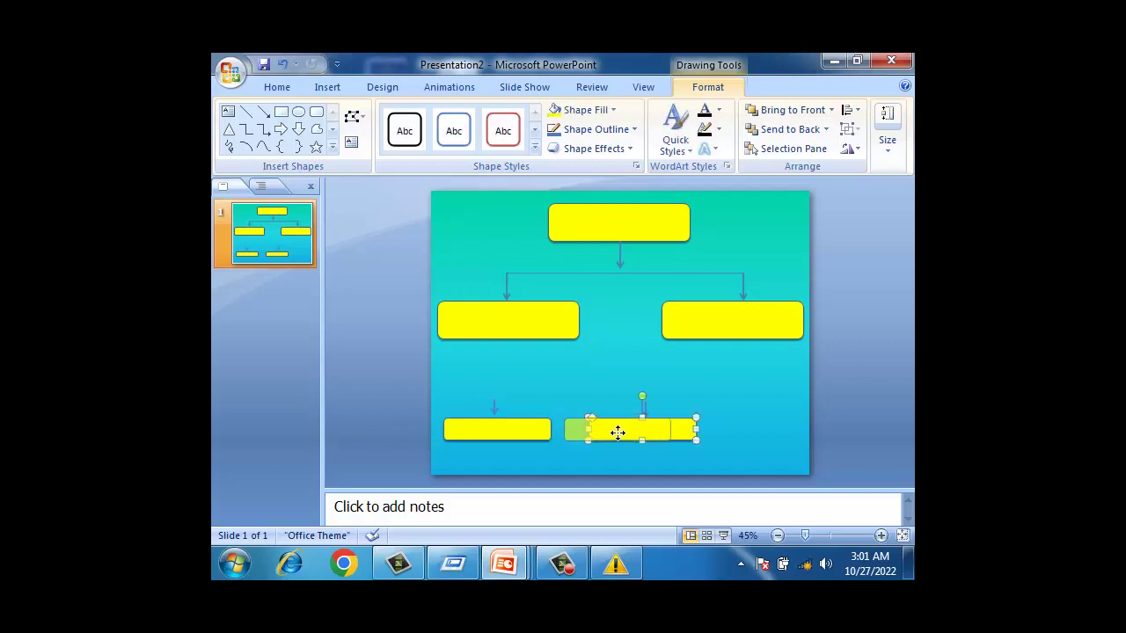
mouse_move(648, 434)
mouse_down()
mouse_move(621, 435)
mouse_move(617, 410)
mouse_up()
click(645, 410)
click(573, 388)
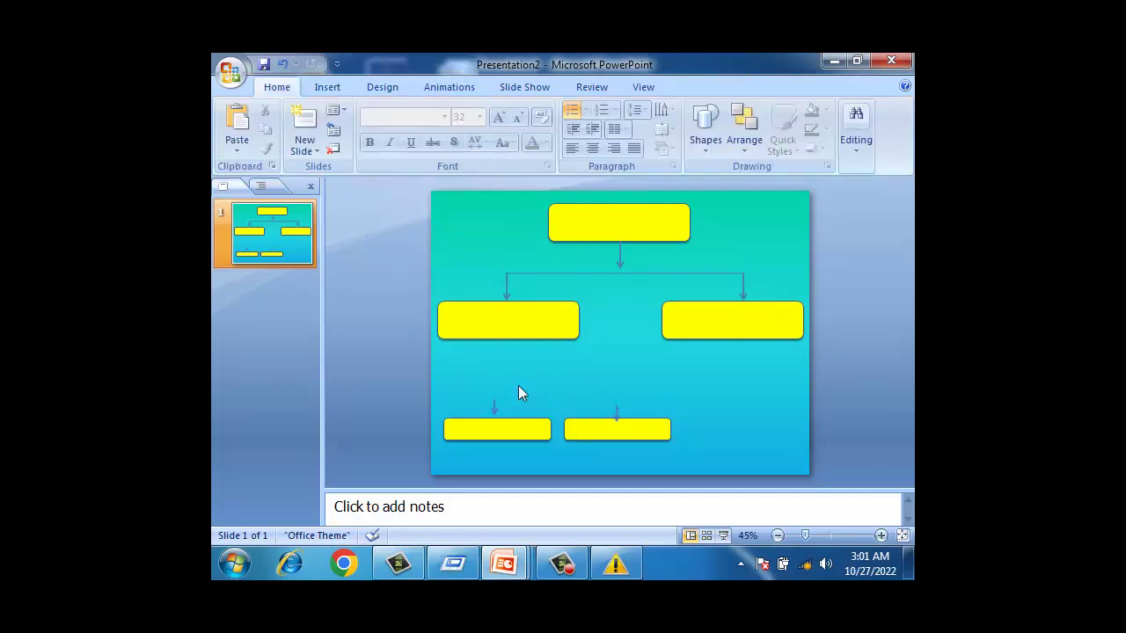
- Duplicate the top arrow and horizontal connector and move the copy below the left middle box
click(616, 410)
key(ctrl+z)
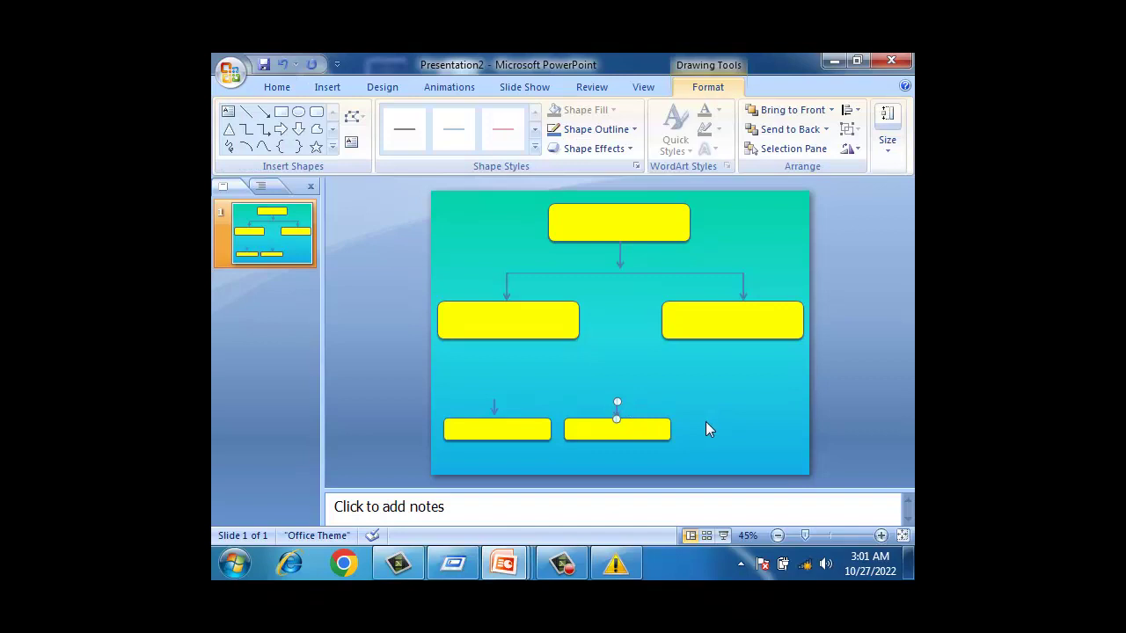
click(583, 273)
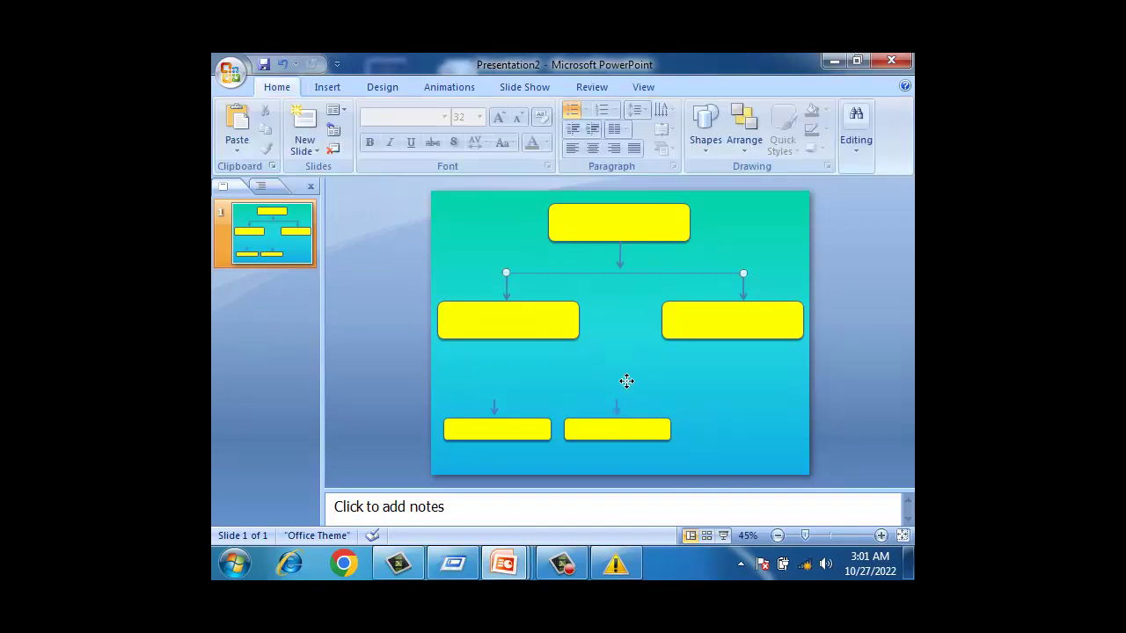
click(621, 257)
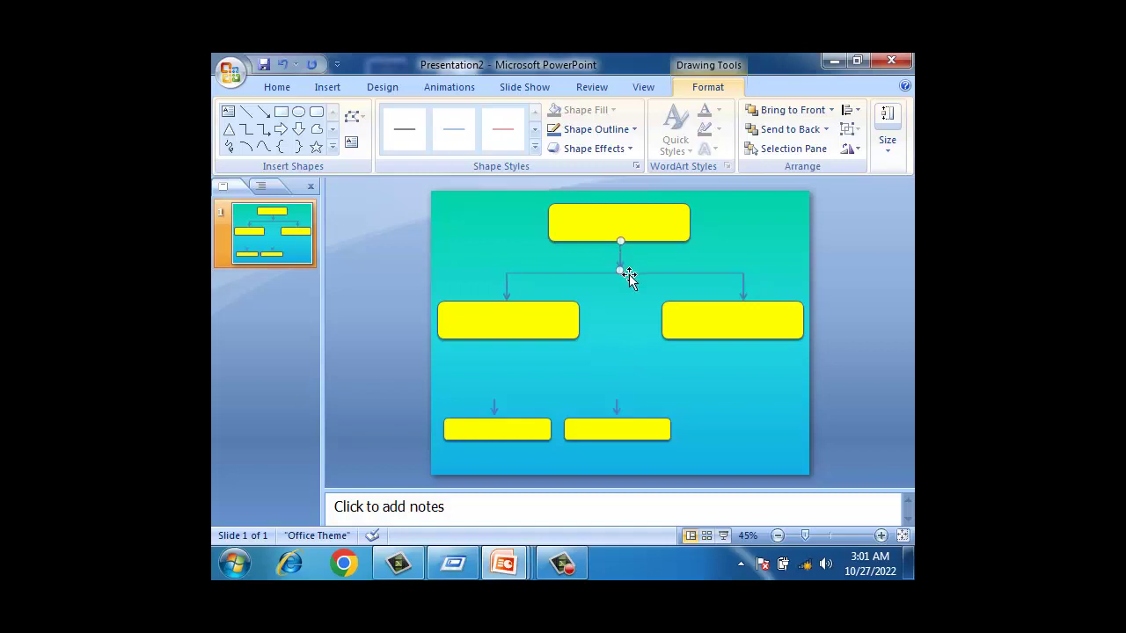
shift+click(640, 273)
key(Right)
key(Right)
key(Down)
key(Down)
drag(627, 260, 506, 351)
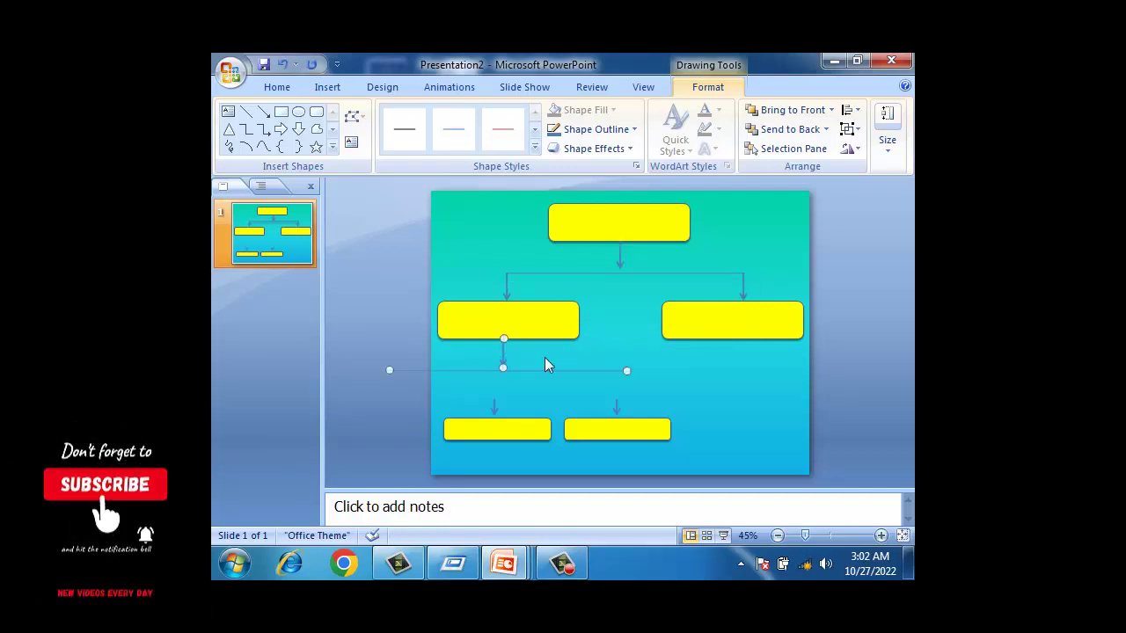
click(457, 376)
- Shorten the new line to span the bottom boxes, place the left arrow, and delete the stray line
click(403, 370)
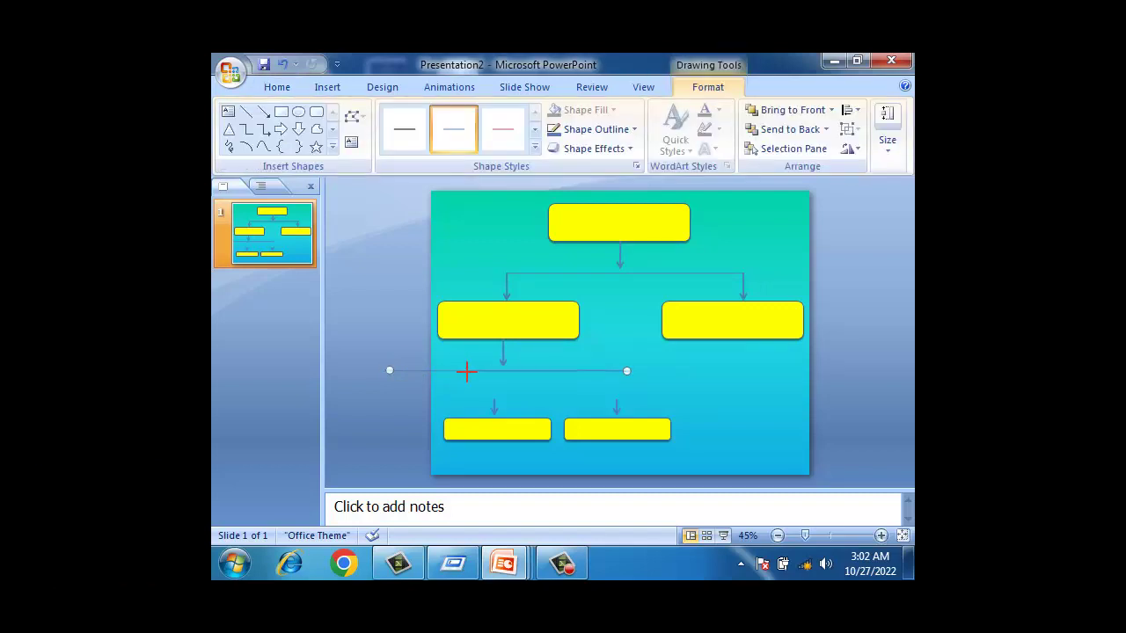
drag(466, 371, 465, 370)
click(495, 409)
mouse_move(494, 406)
mouse_down()
mouse_move(468, 379)
mouse_move(469, 398)
mouse_move(499, 413)
mouse_up()
click(617, 406)
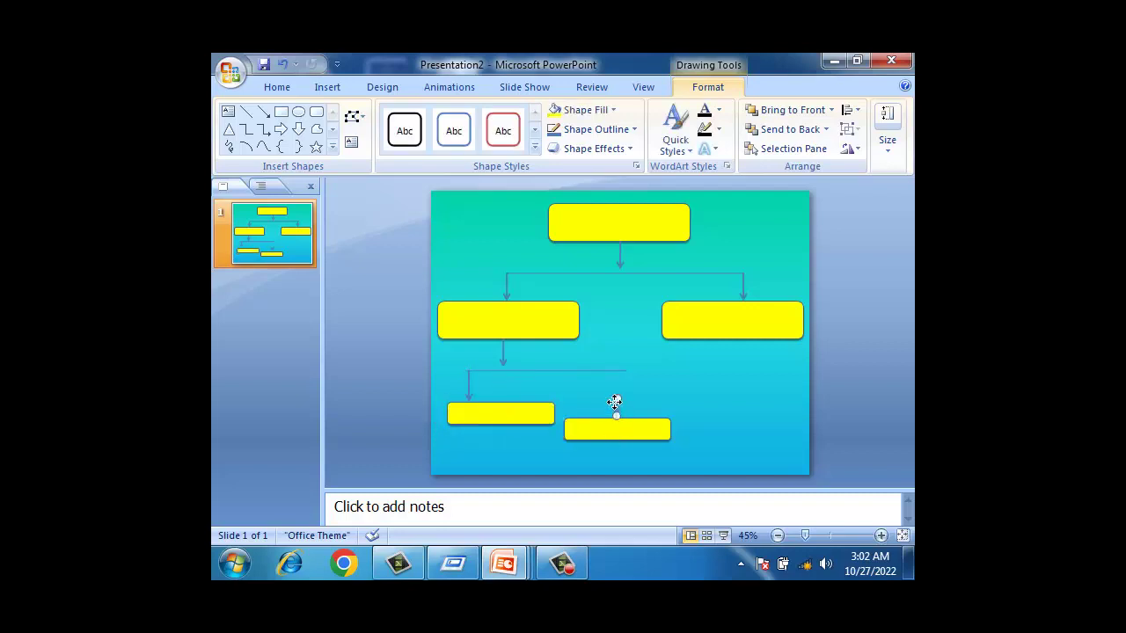
key(Delete)
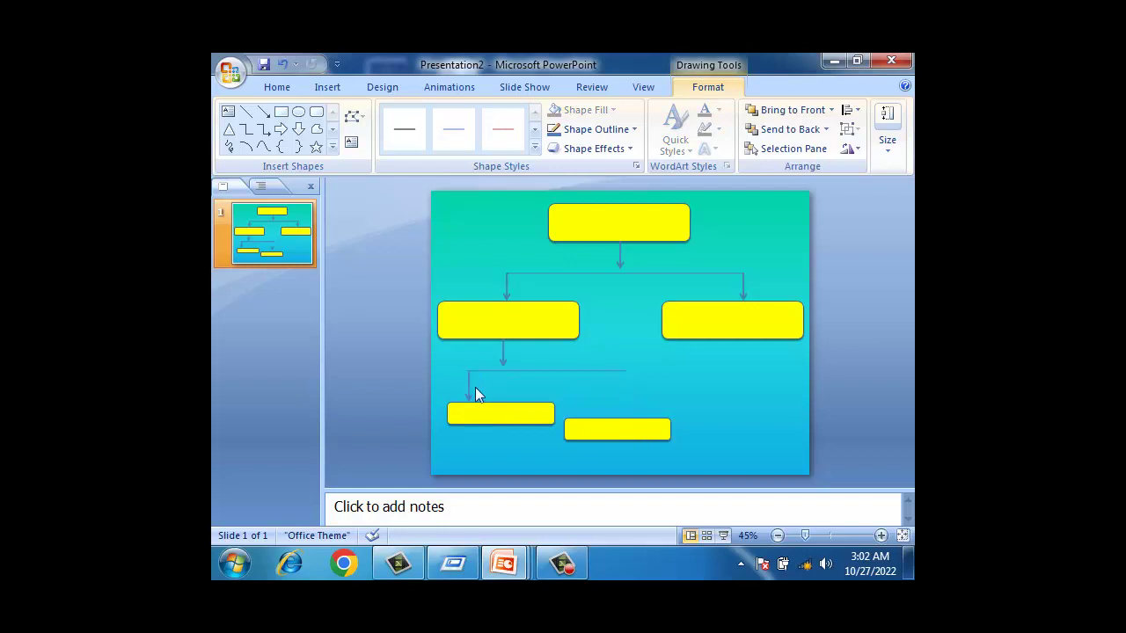
- Copy the arrow to the line's right end and raise the lower-right box to align
click(470, 380)
key(Left)
key(Right)
key(Right)
key(Down)
key(Down)
drag(623, 382, 623, 376)
key(ctrl+z)
drag(578, 434, 611, 418)
click(641, 453)
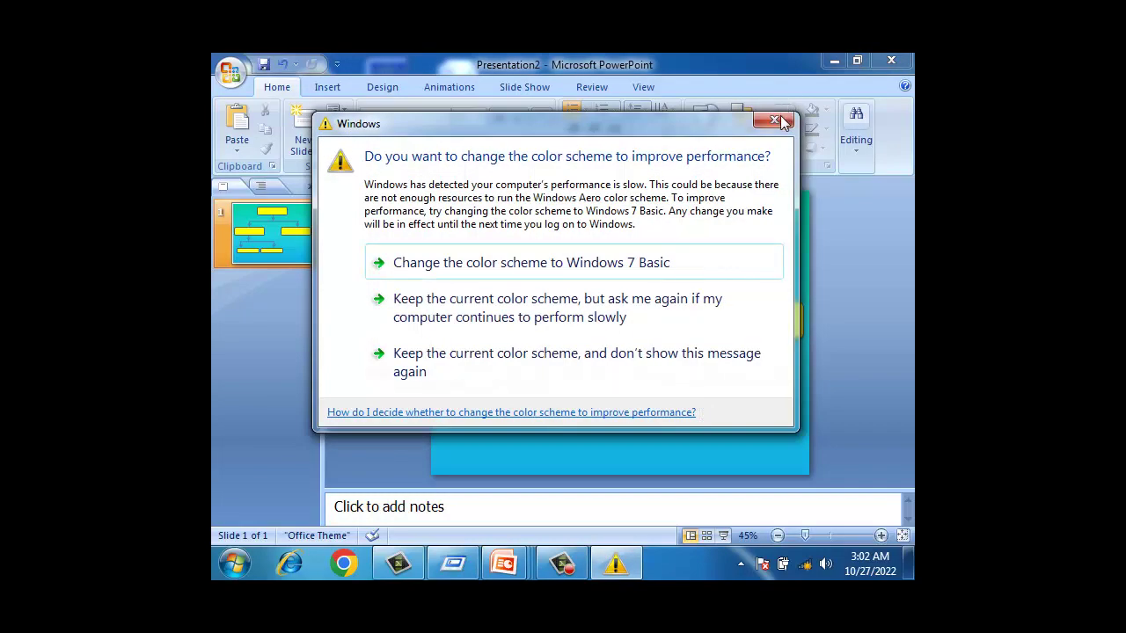
- Insert 'DIT' as WordArt and copy it into the top yellow box
click(774, 119)
click(592, 219)
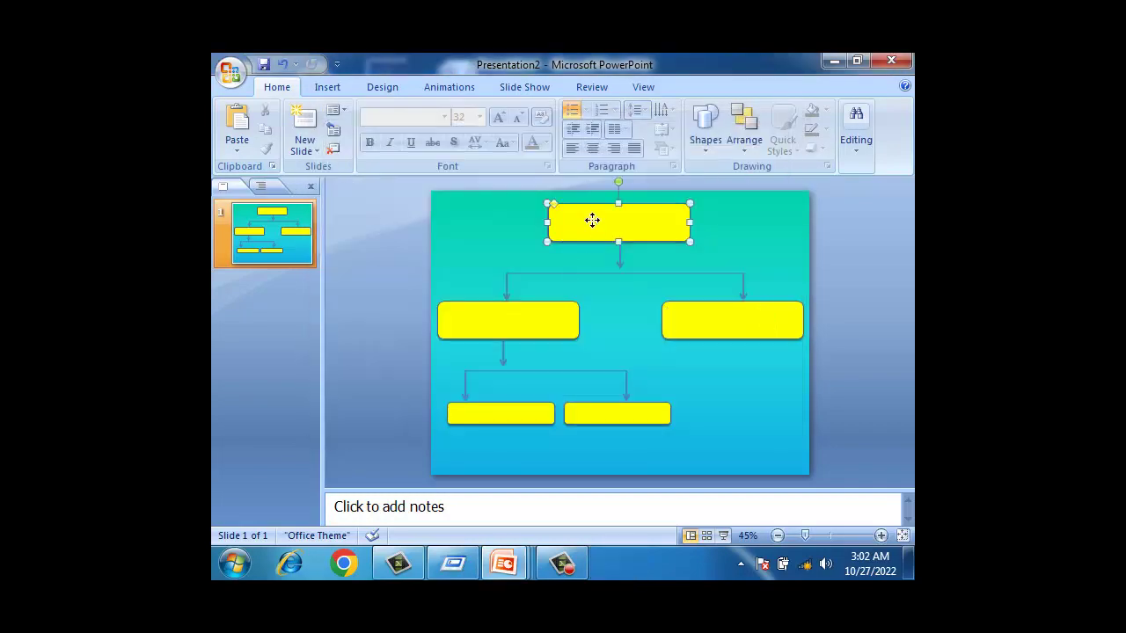
click(415, 179)
click(325, 90)
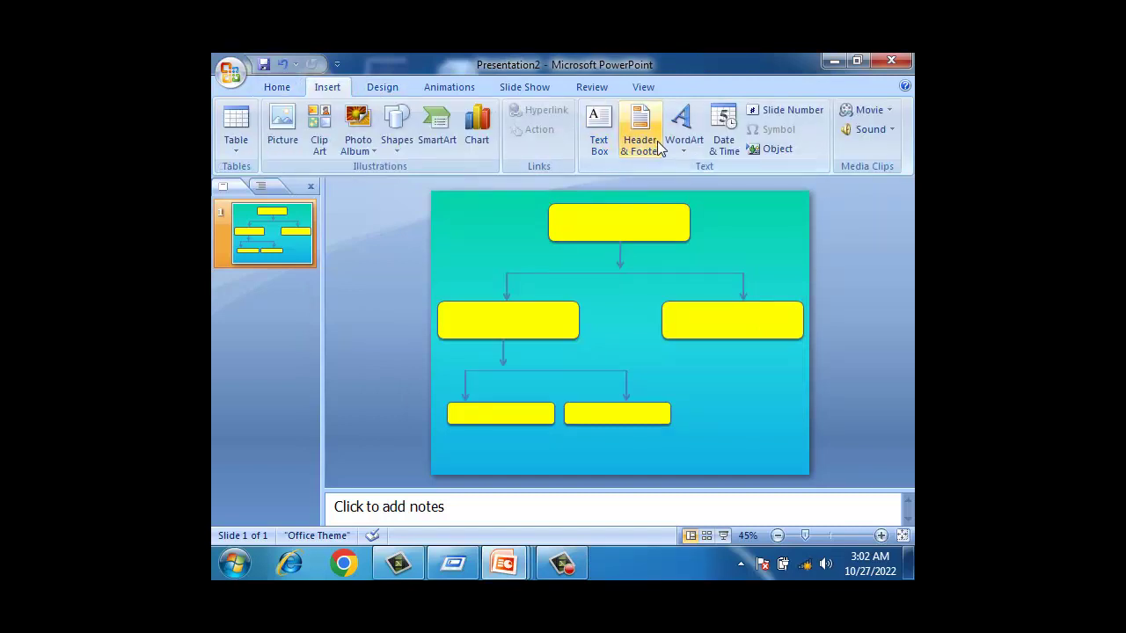
click(690, 152)
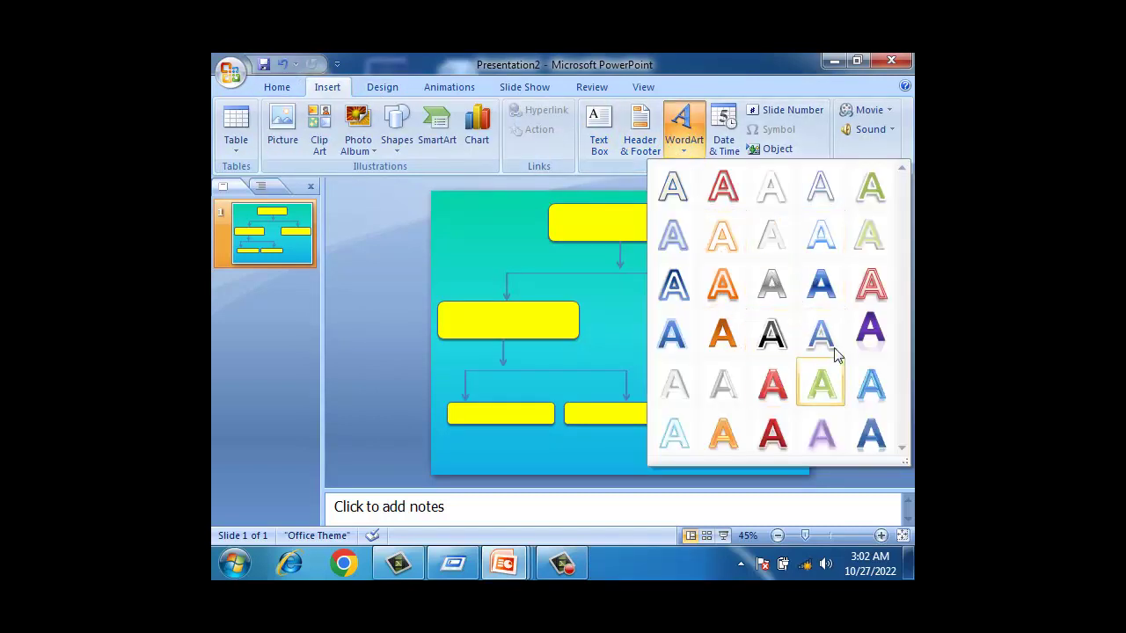
click(771, 334)
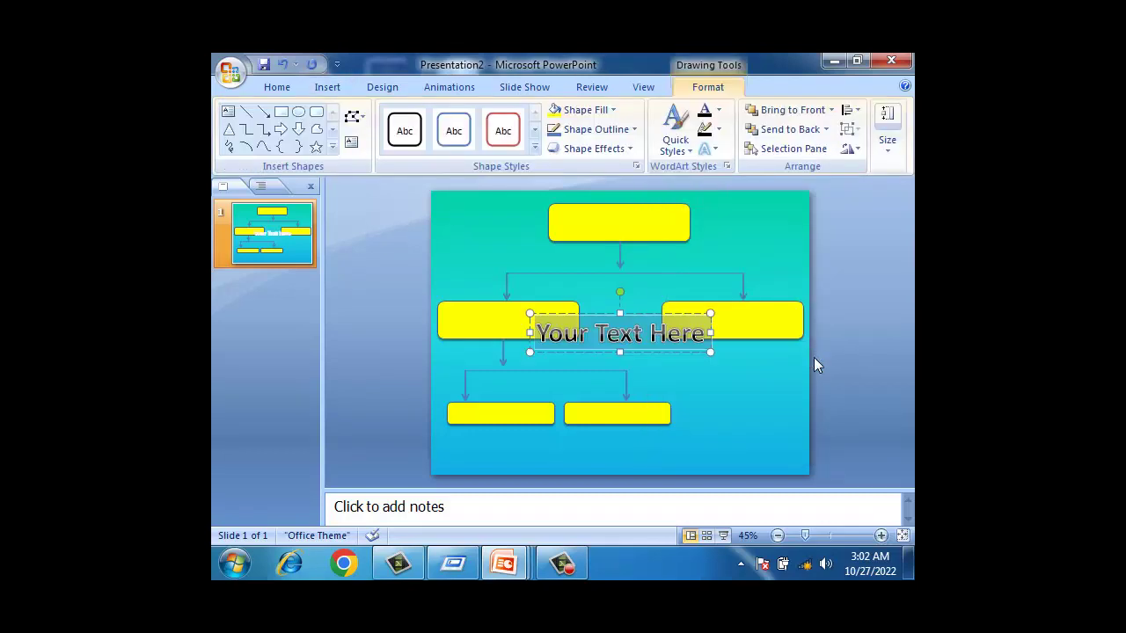
text(D)
text(IT)
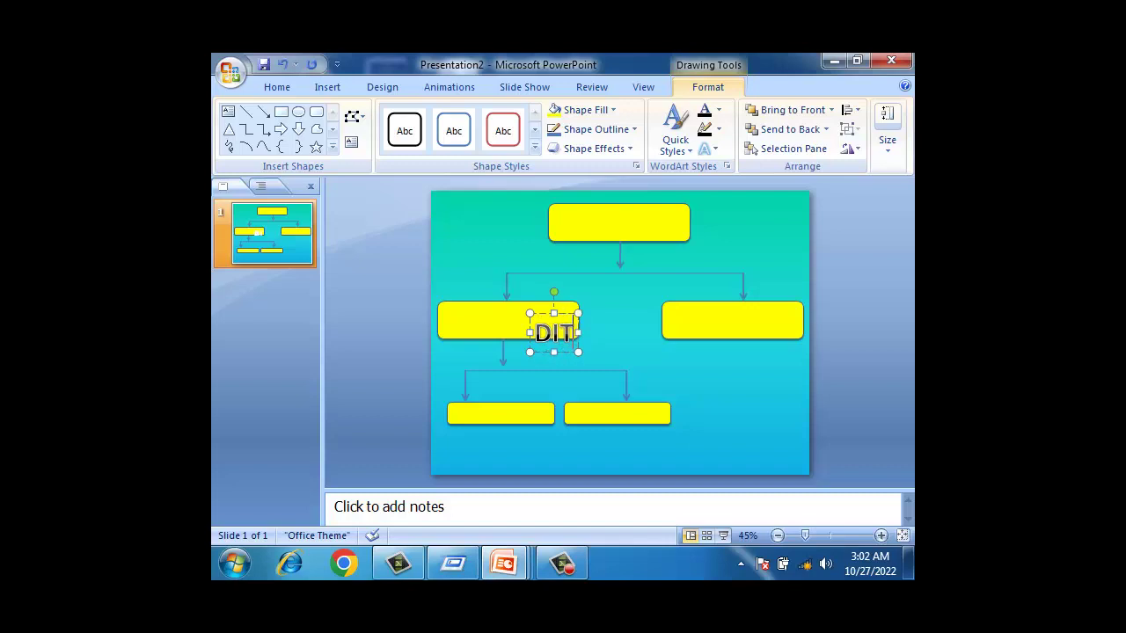
mouse_move(563, 316)
mouse_down()
mouse_move(628, 203)
mouse_move(638, 272)
mouse_move(515, 300)
mouse_up()
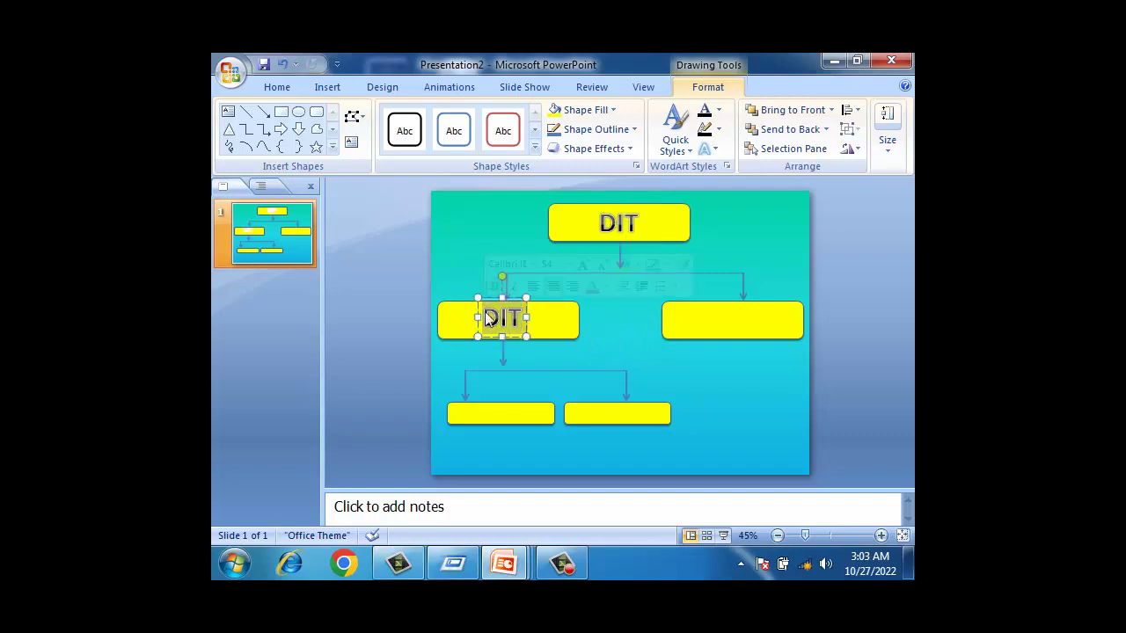
- Type '1st semester', reduce it to size 40, and position it in the left box
text(1st s)
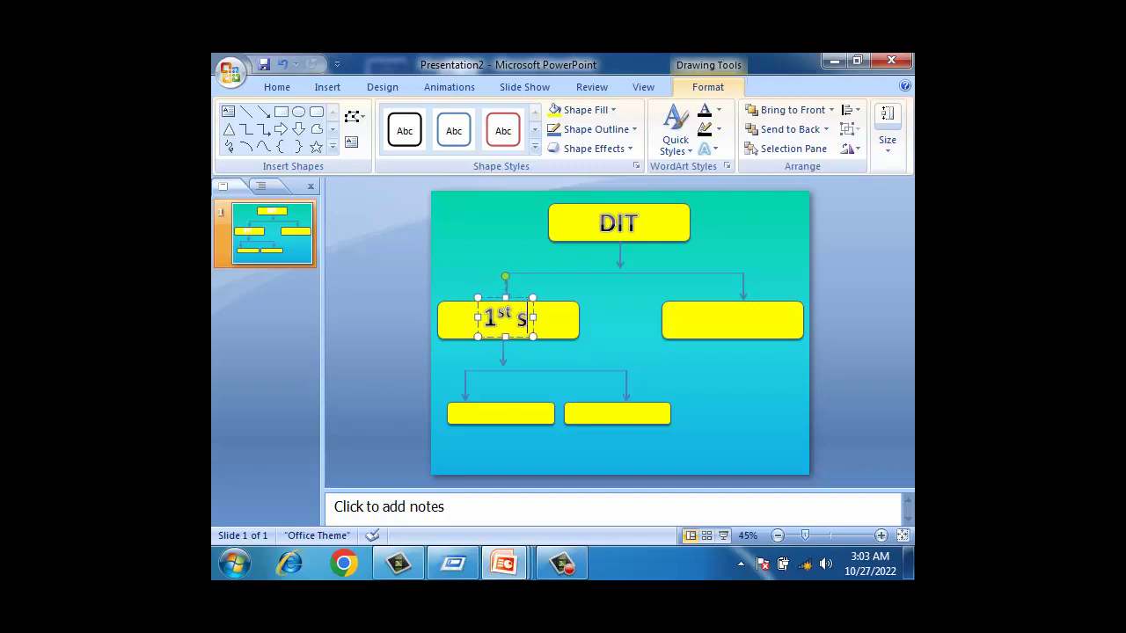
text(emester)
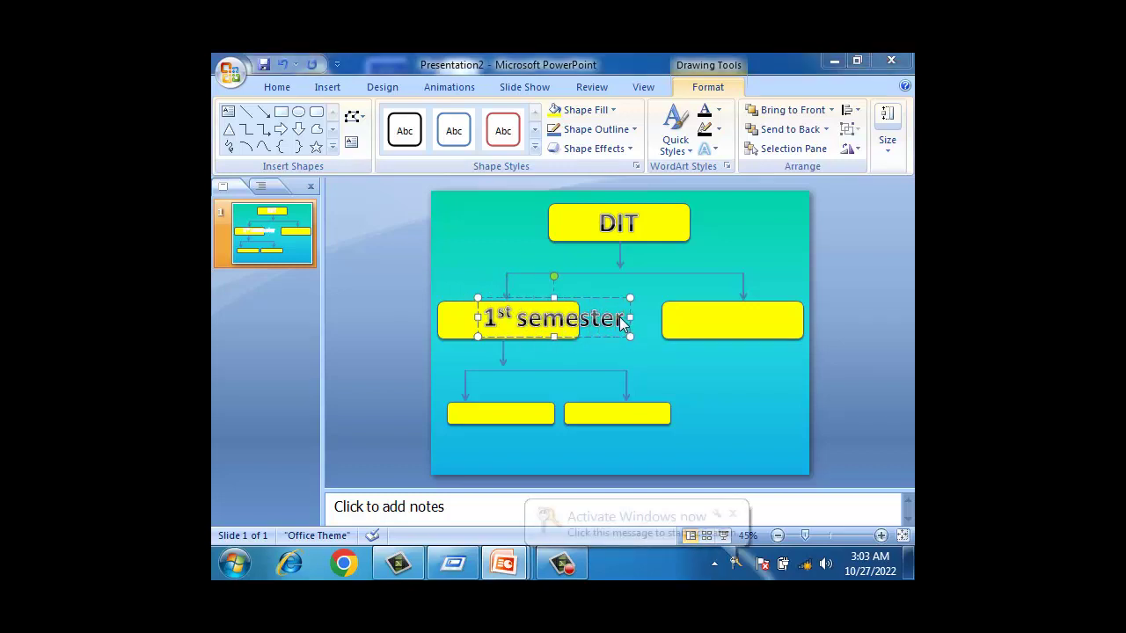
drag(545, 318, 486, 318)
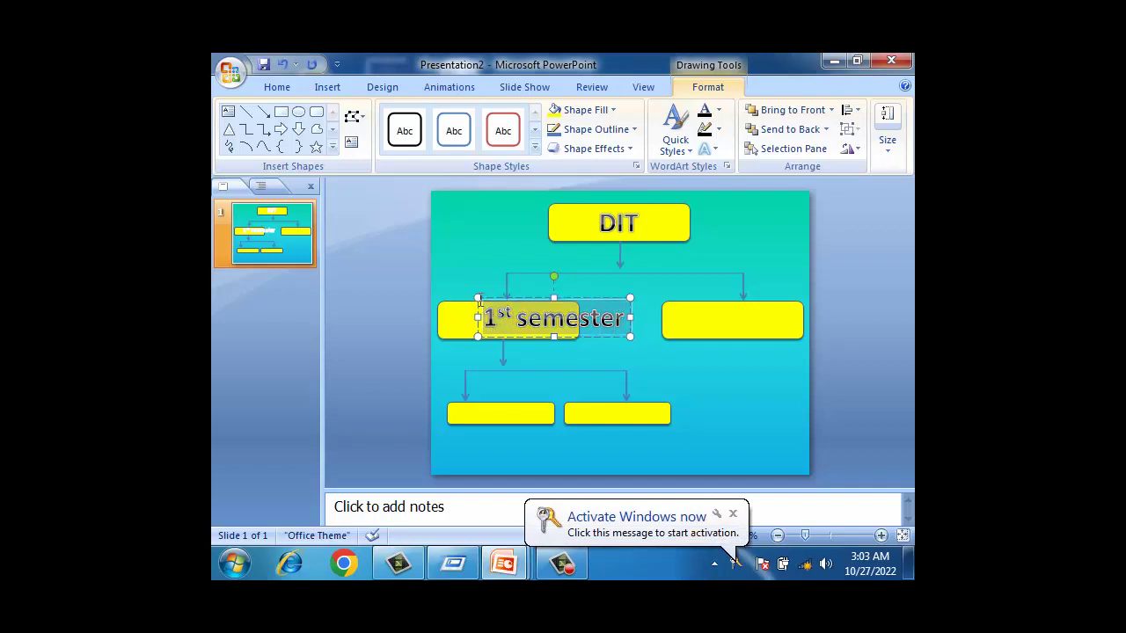
click(288, 88)
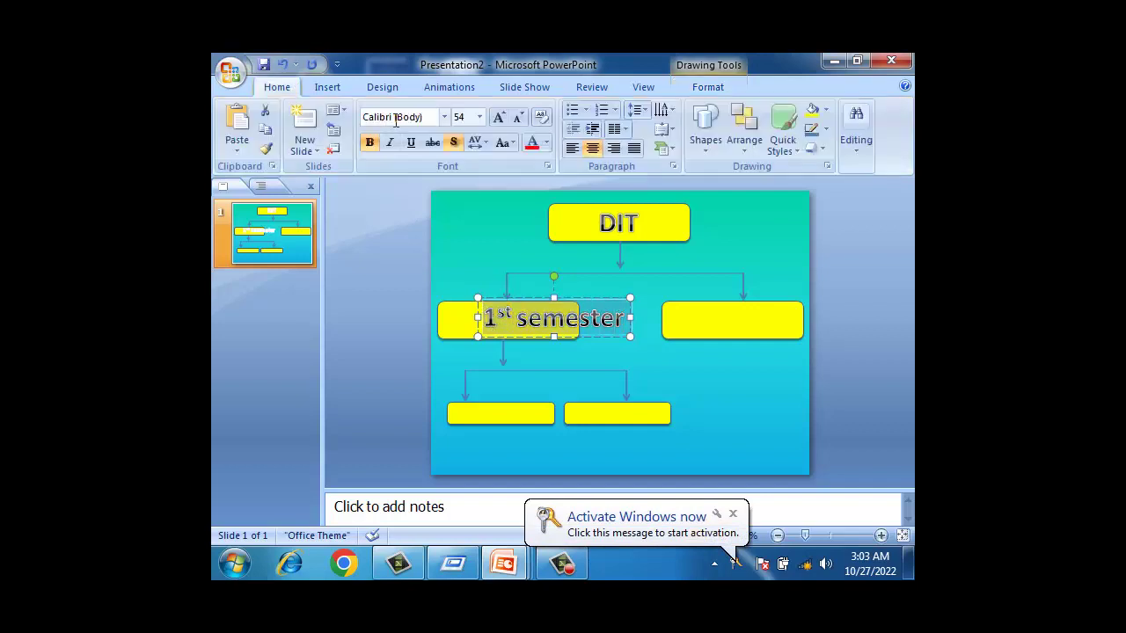
click(518, 117)
click(518, 117)
click(518, 117)
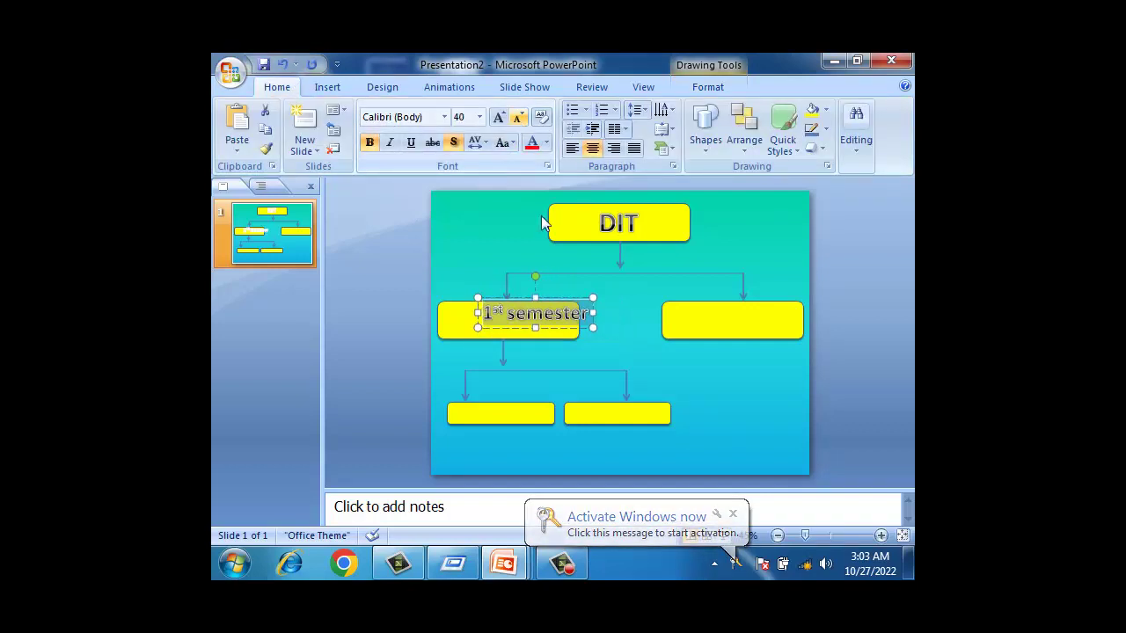
drag(569, 297, 543, 306)
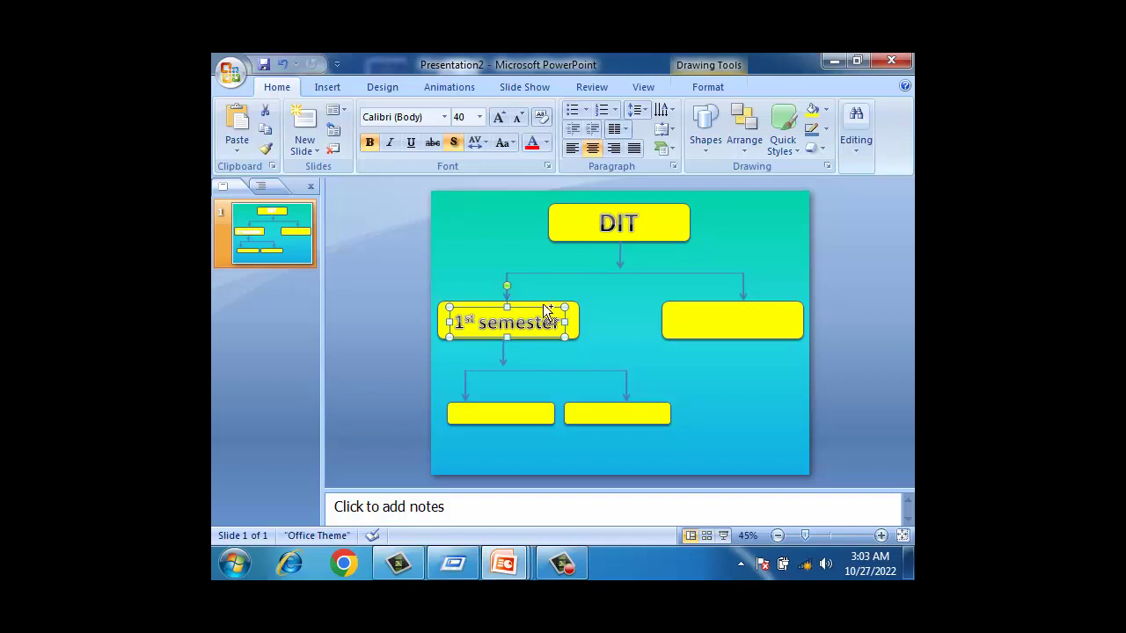
- Copy the label into the right box and change it to '2nd semester'
drag(544, 306, 544, 321)
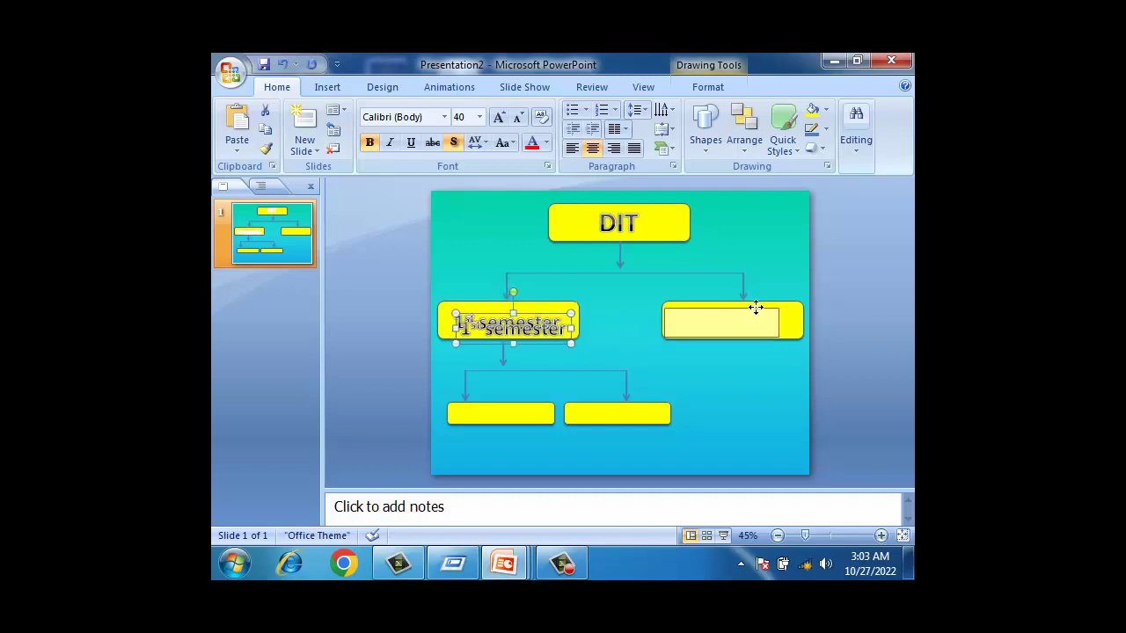
drag(546, 313, 763, 302)
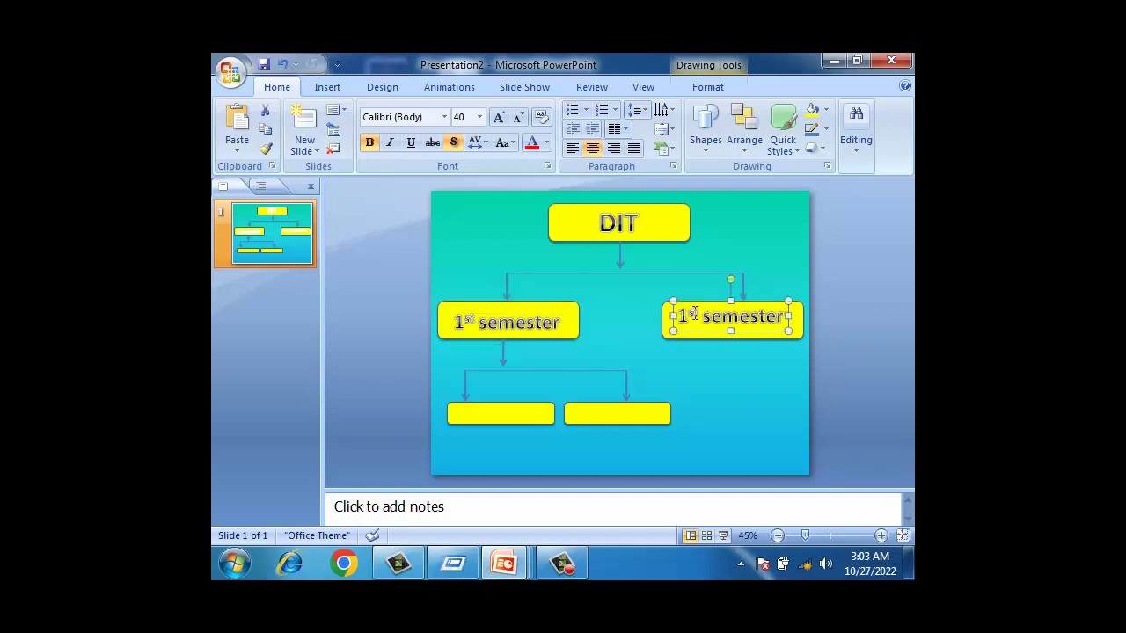
click(694, 313)
key(BackSpace)
key(BackSpace)
text(2)
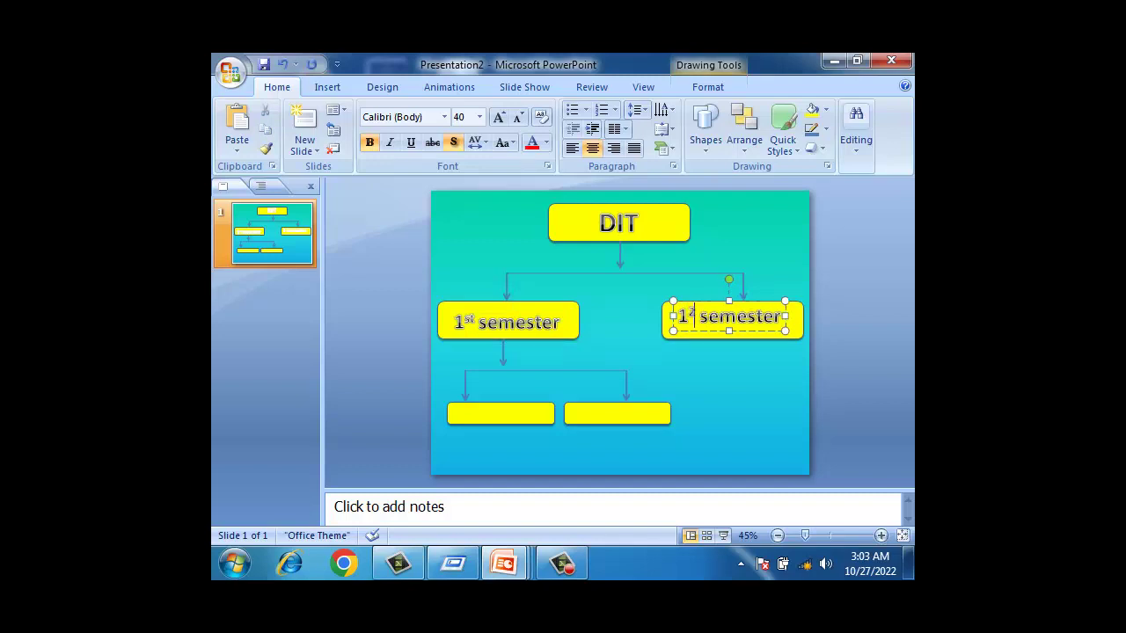
text(nd)
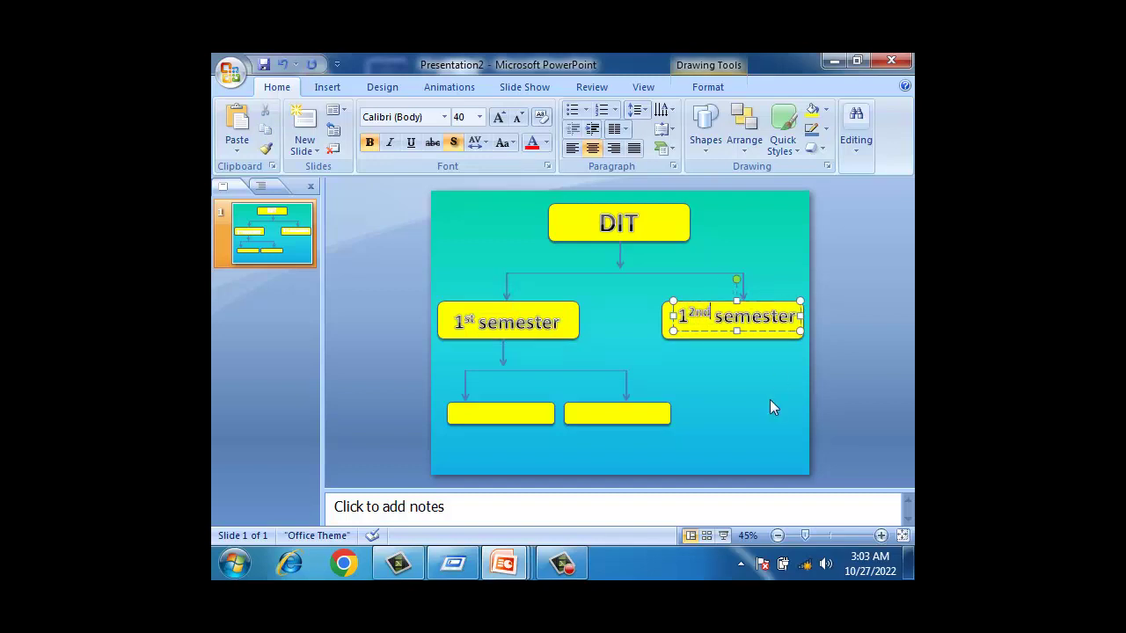
click(772, 406)
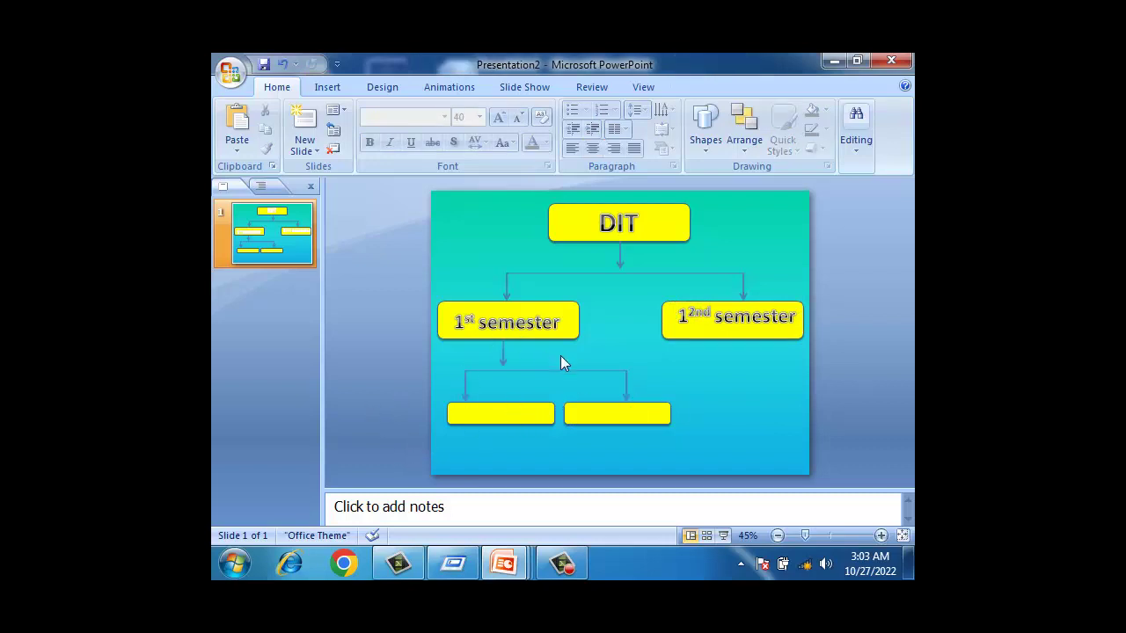
- Add a 'Networking' WordArt label, shrink its font, and place it in the bottom-row box
click(312, 87)
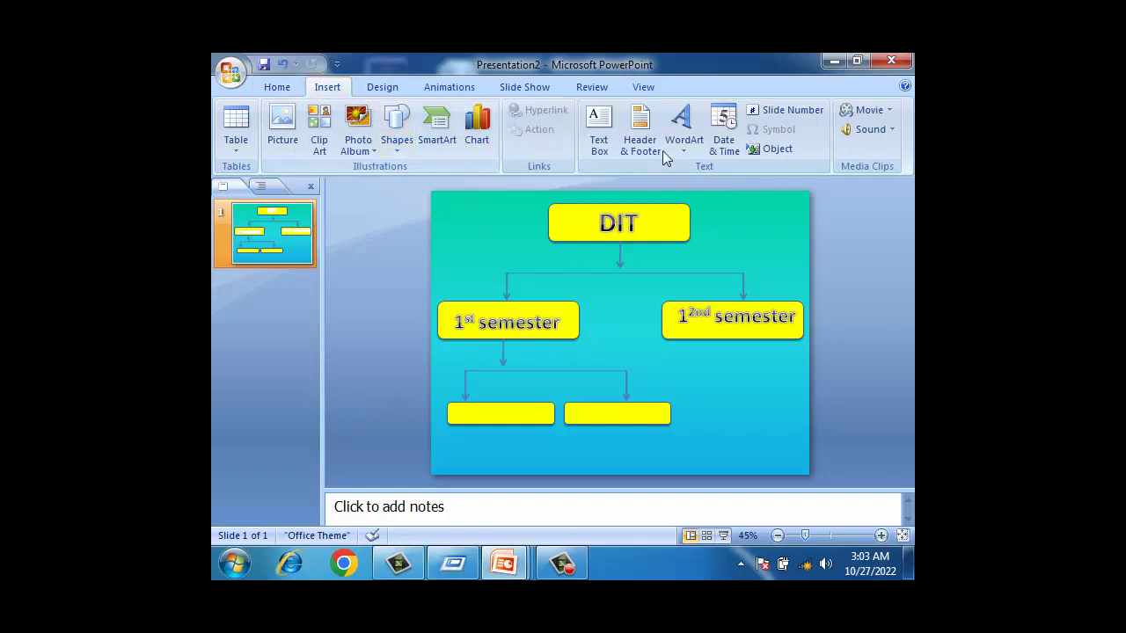
click(684, 127)
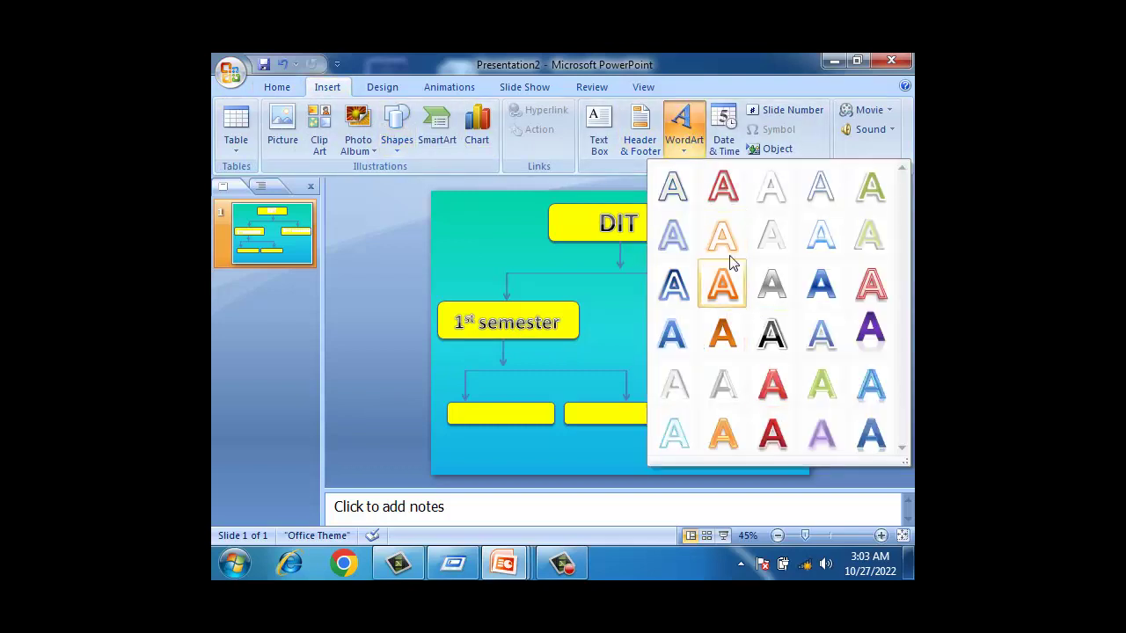
click(677, 288)
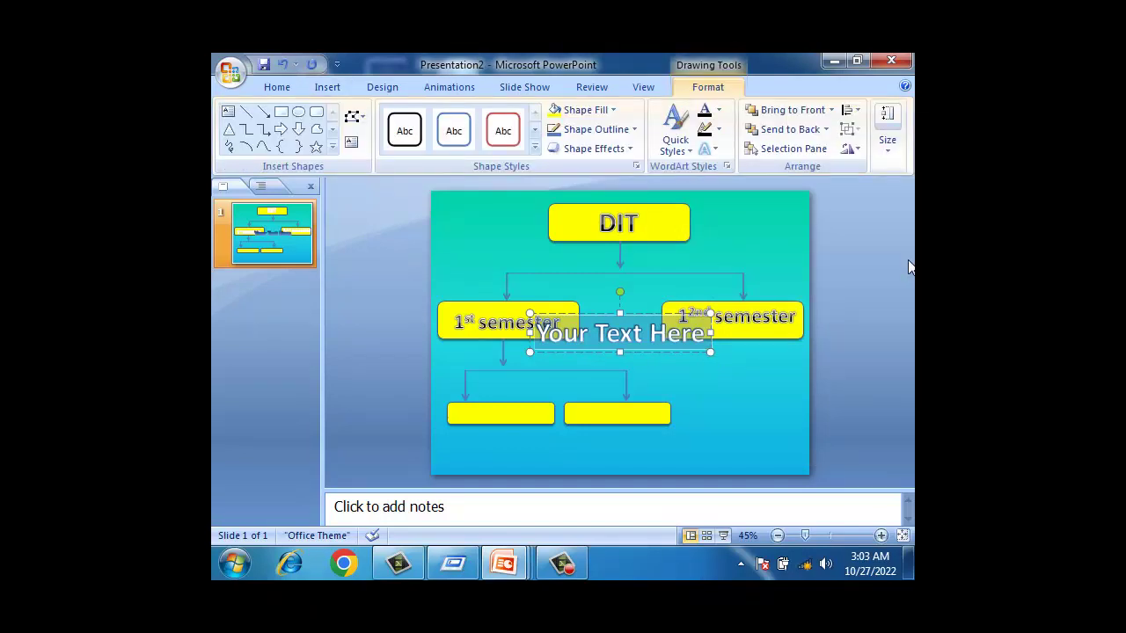
text(Netw)
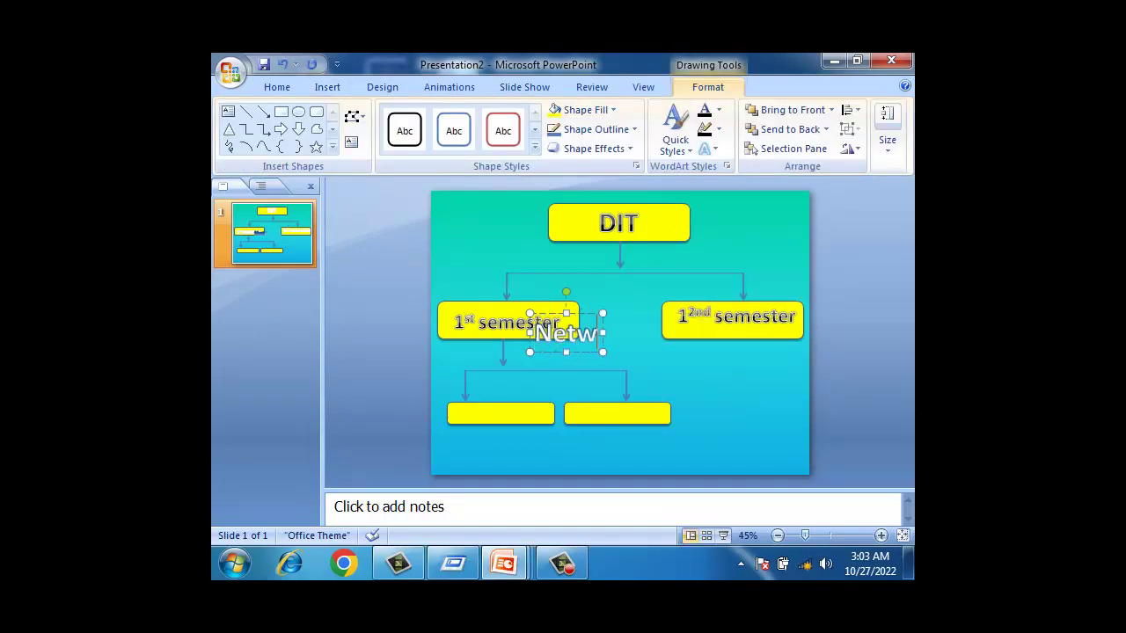
text(orking)
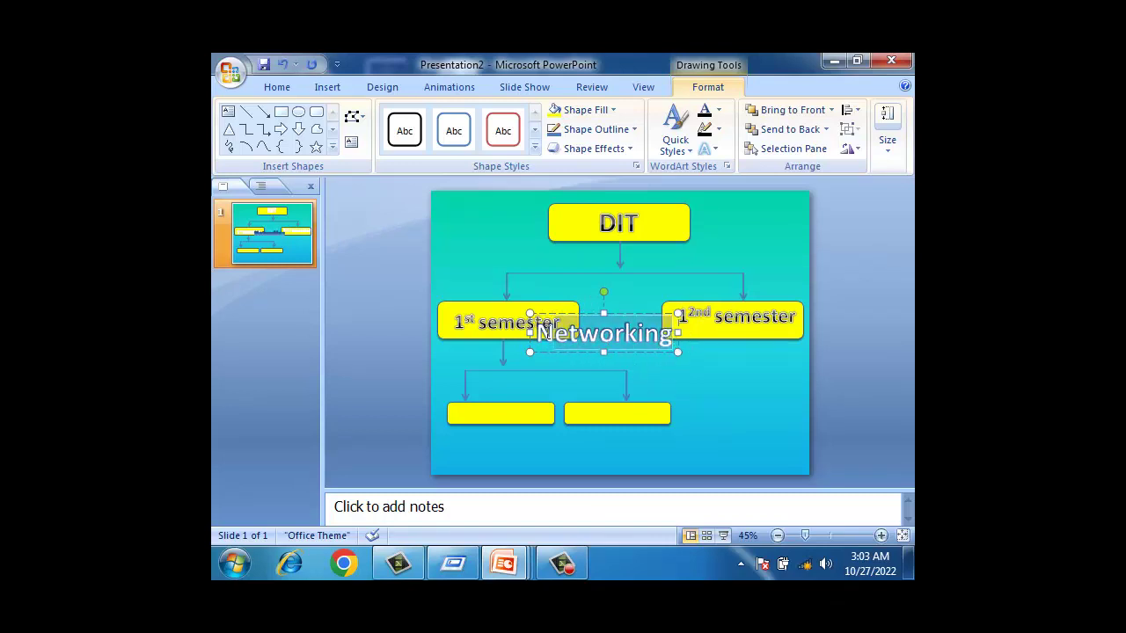
click(276, 86)
click(518, 118)
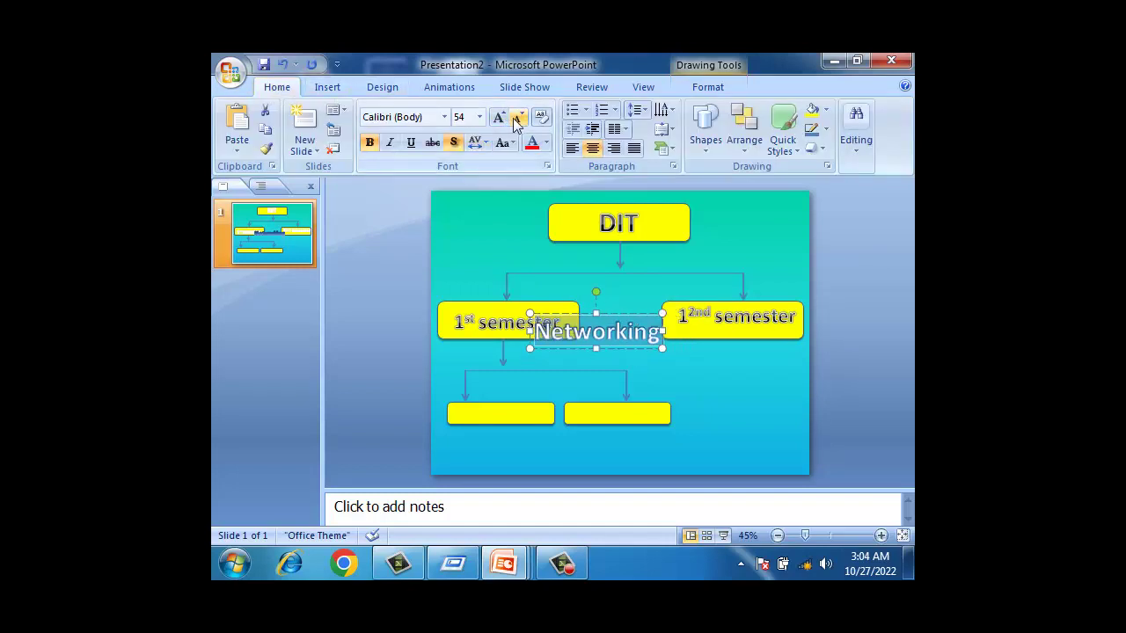
click(518, 118)
click(518, 118)
click(517, 118)
click(518, 118)
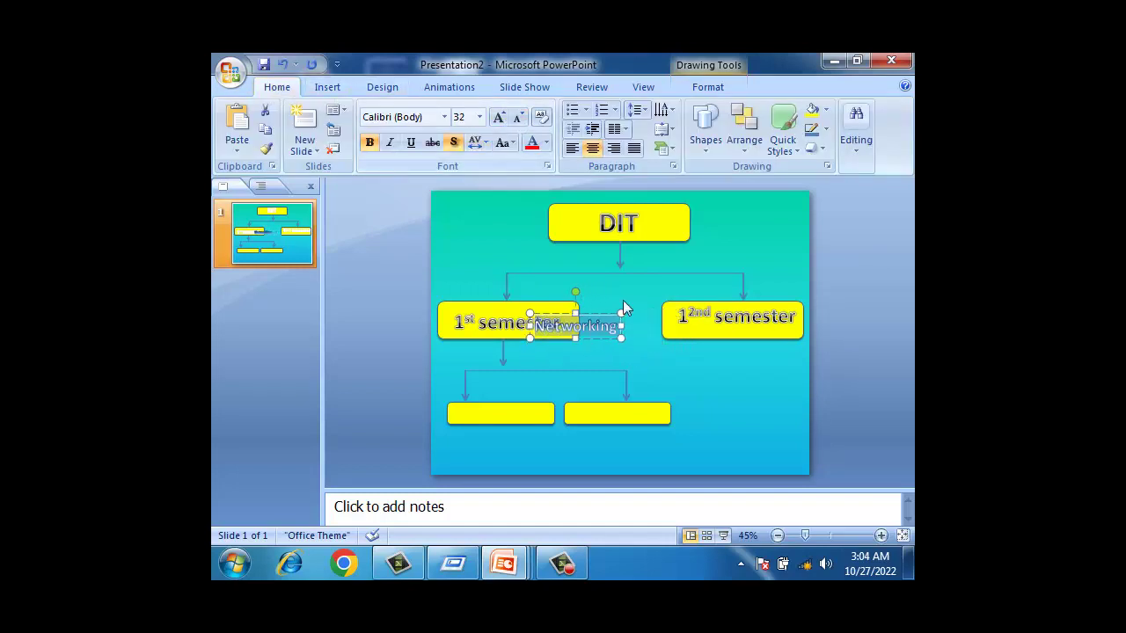
mouse_move(600, 314)
mouse_down()
mouse_move(530, 411)
mouse_move(532, 401)
mouse_move(649, 405)
mouse_up()
click(742, 396)
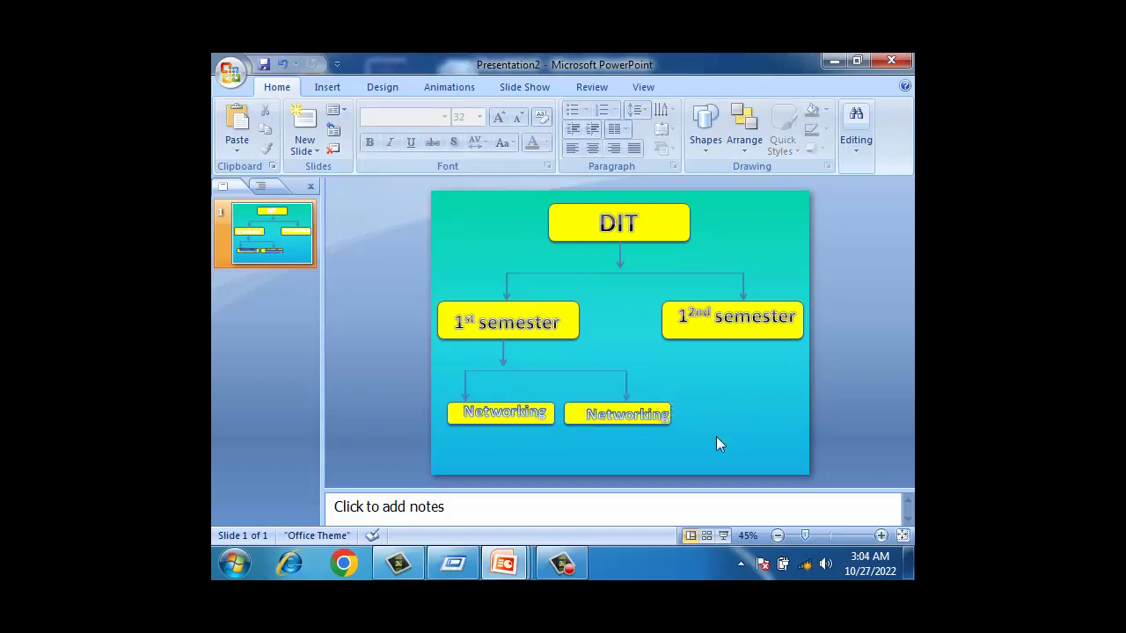
key(F5)
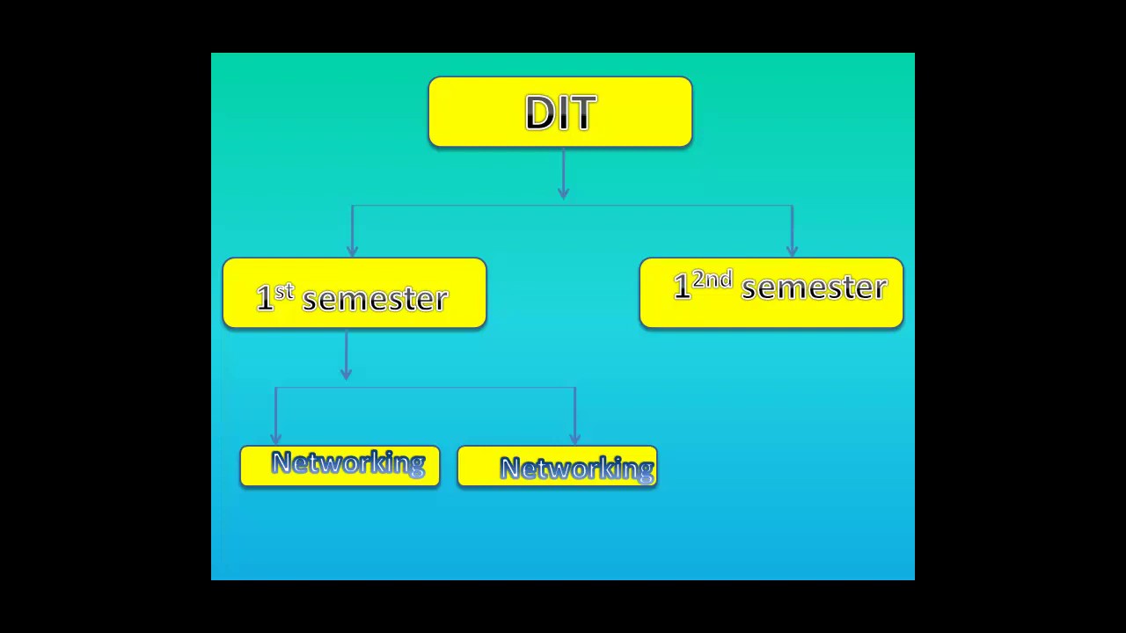
key(Escape)
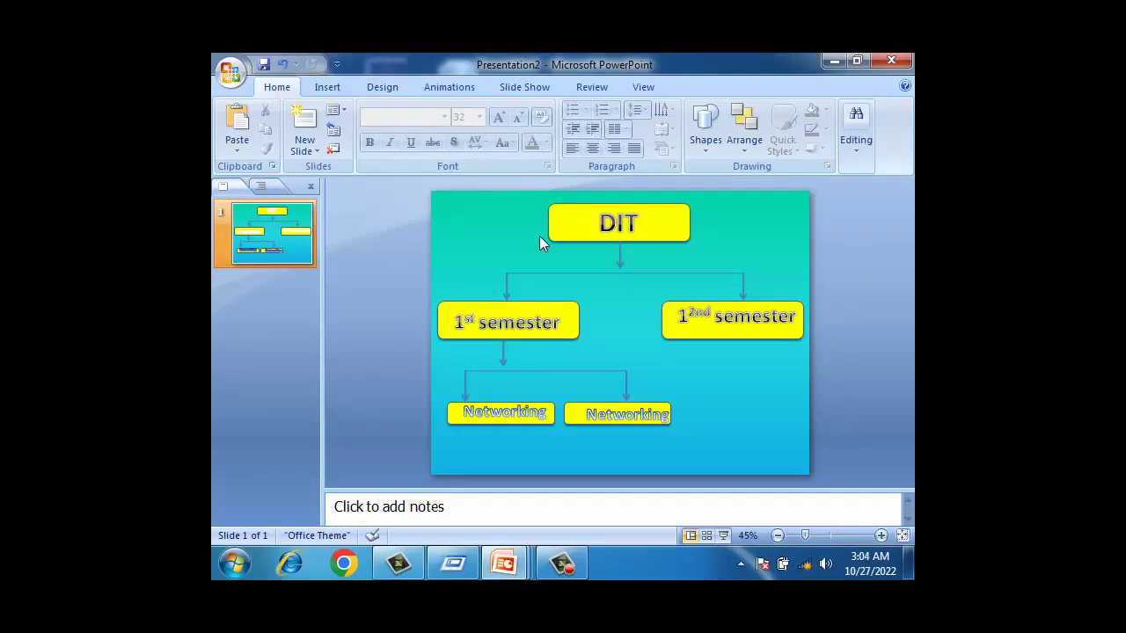
- Give the outer DIT box a Fly In entrance animation from the top
click(460, 87)
click(326, 142)
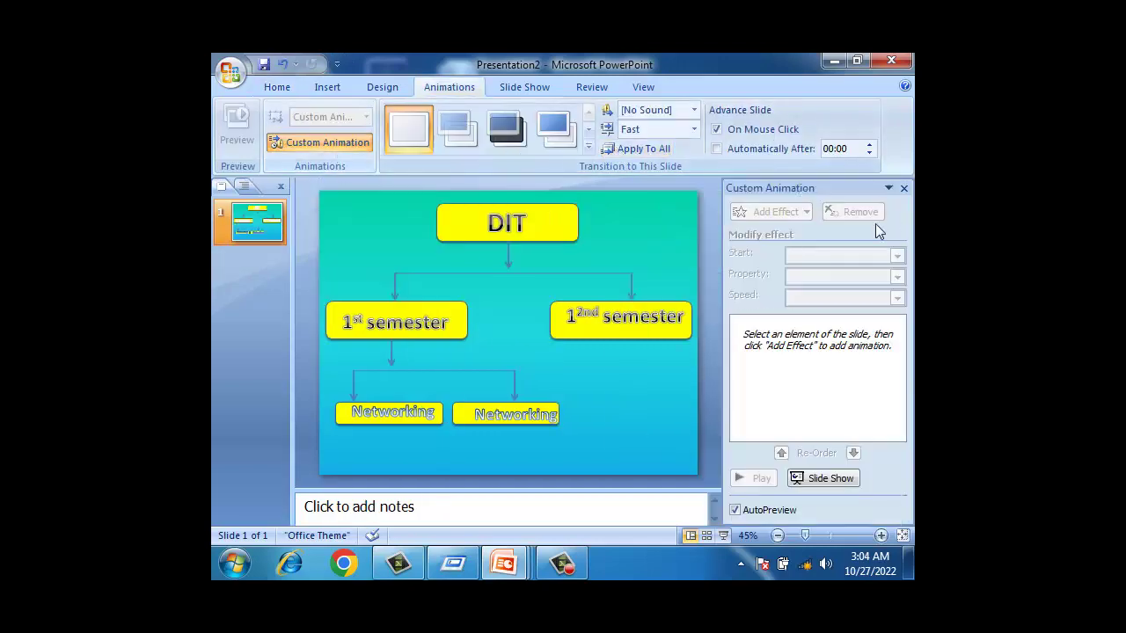
click(770, 122)
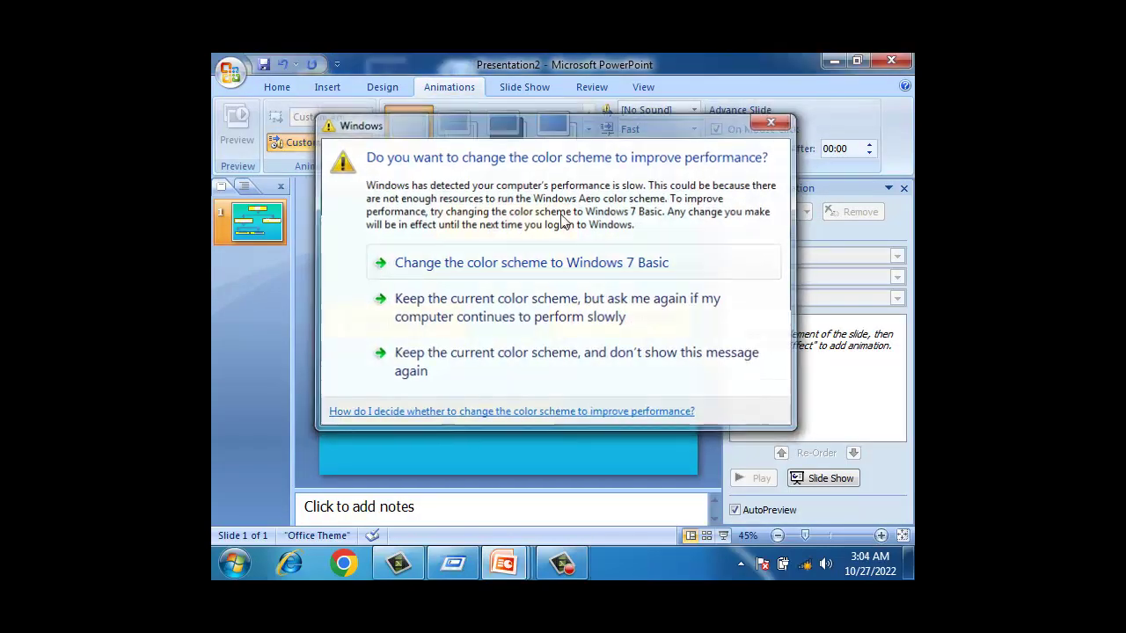
click(565, 203)
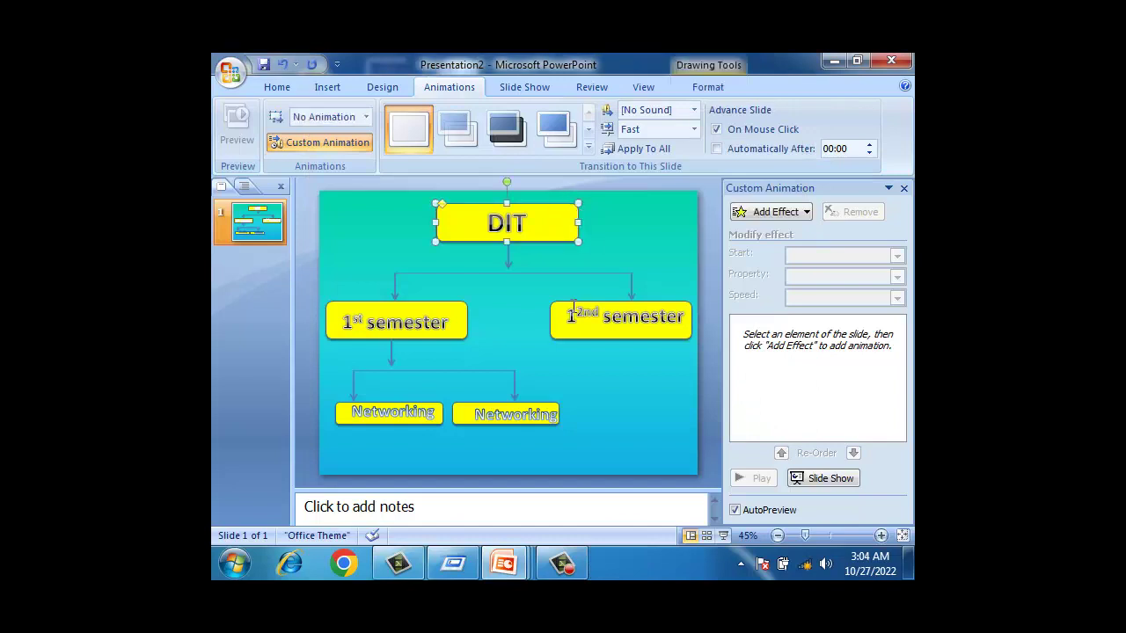
click(771, 212)
mouse_move(752, 232)
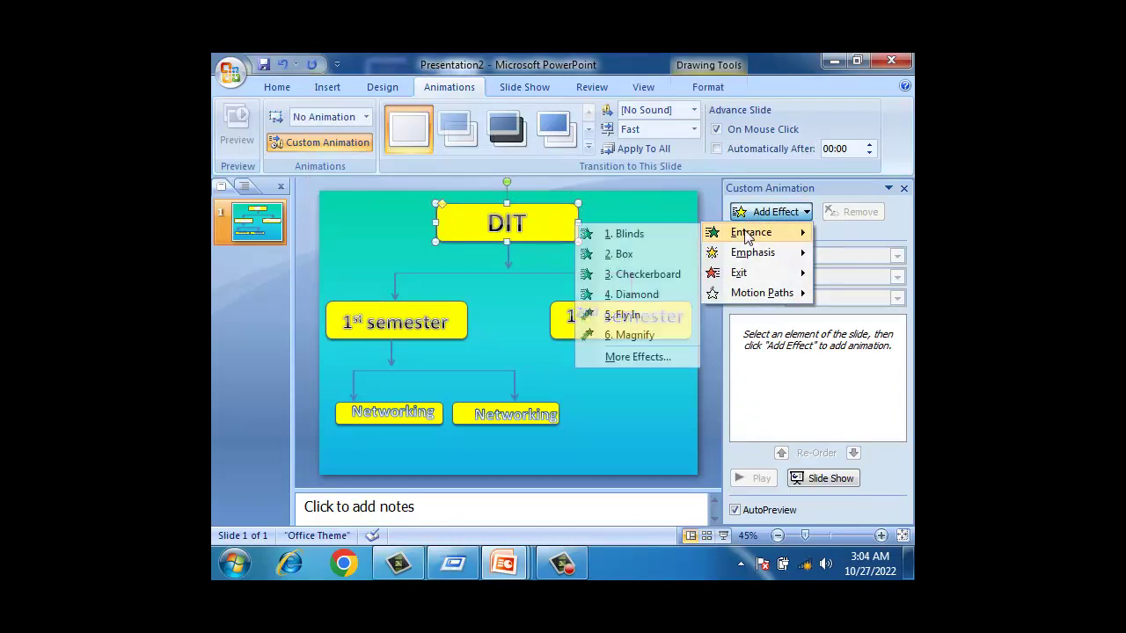
click(626, 315)
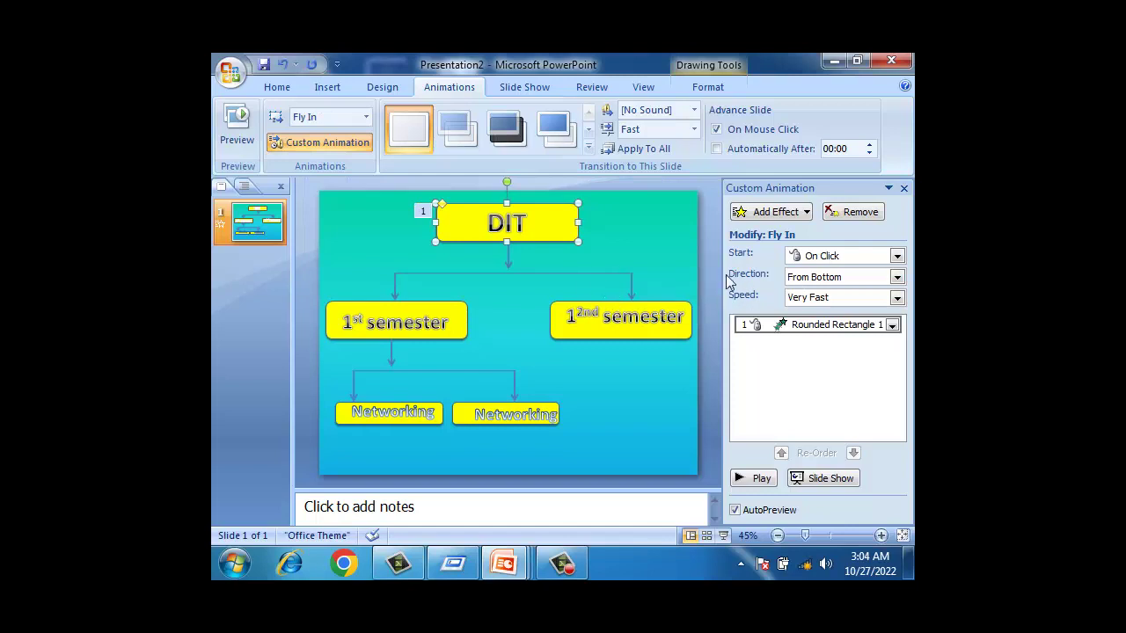
click(831, 278)
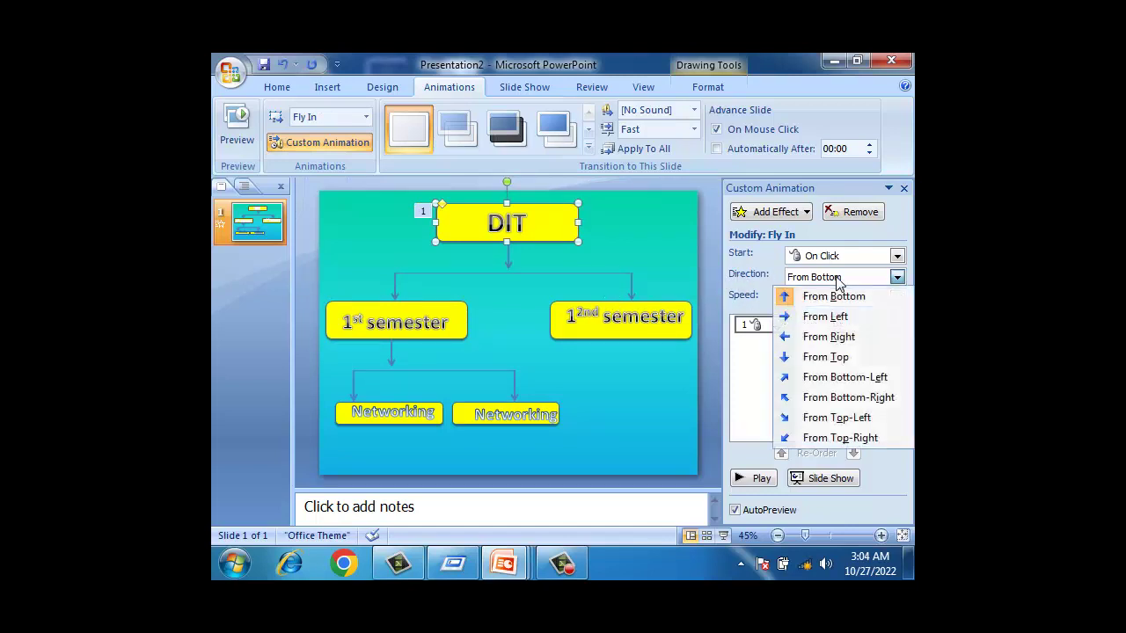
click(826, 357)
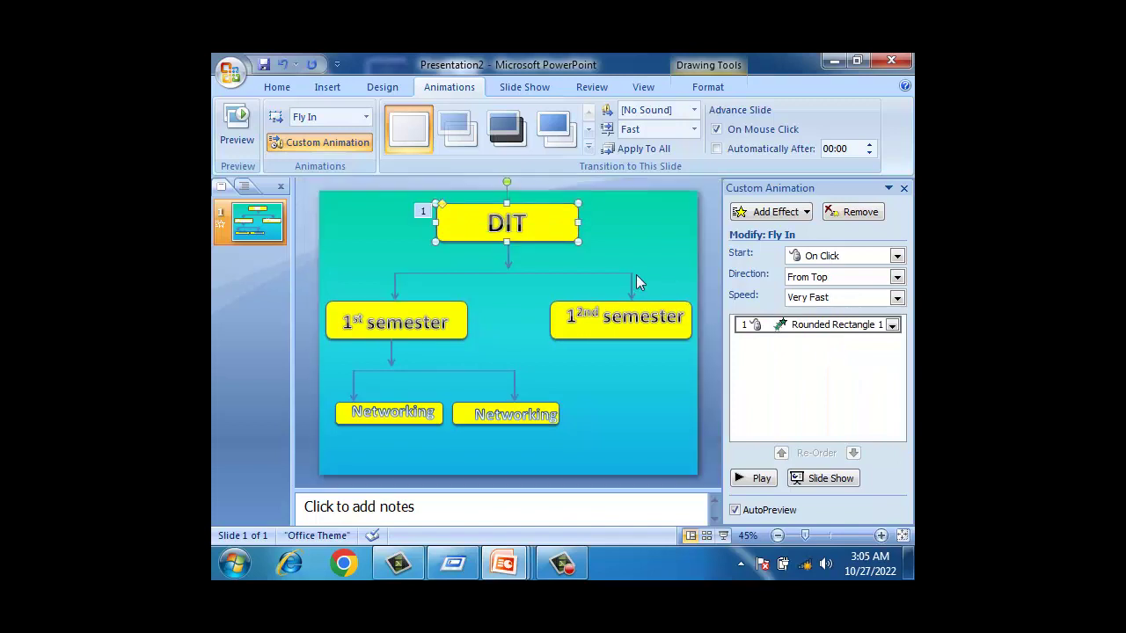
- Animate the DIT text to fly in from the left, starting after the previous effect
click(504, 225)
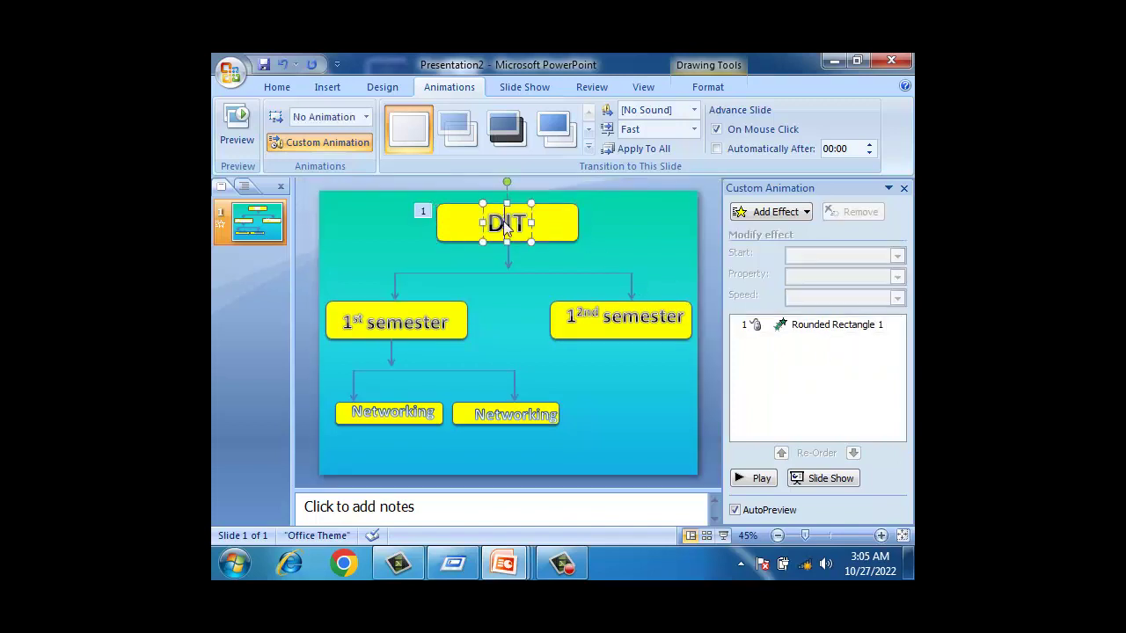
click(779, 212)
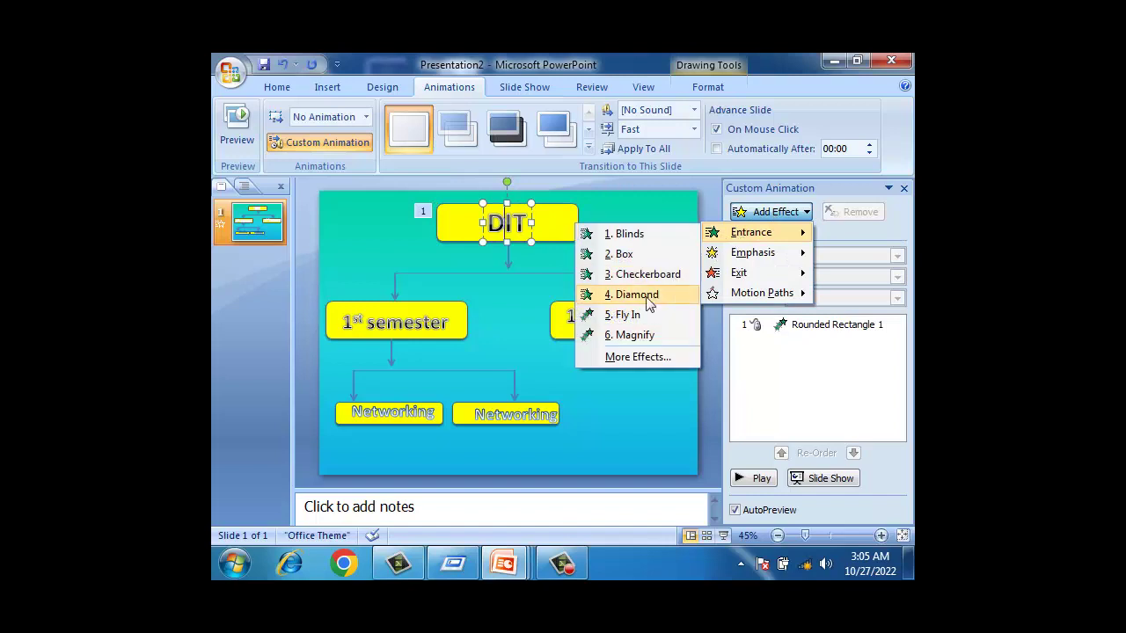
click(639, 315)
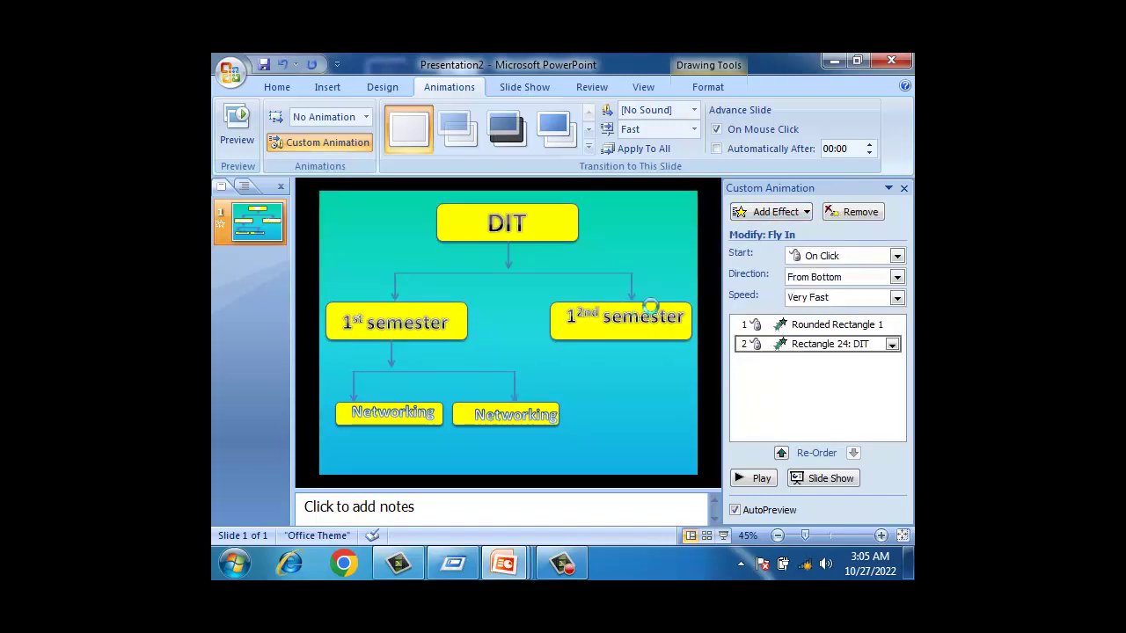
click(897, 277)
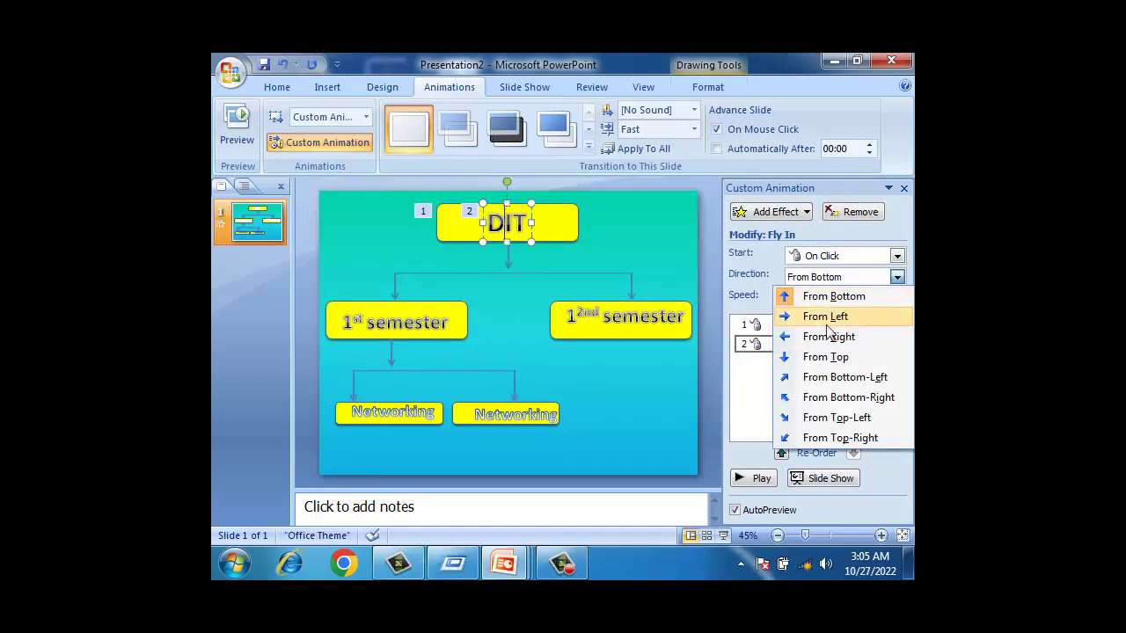
click(844, 324)
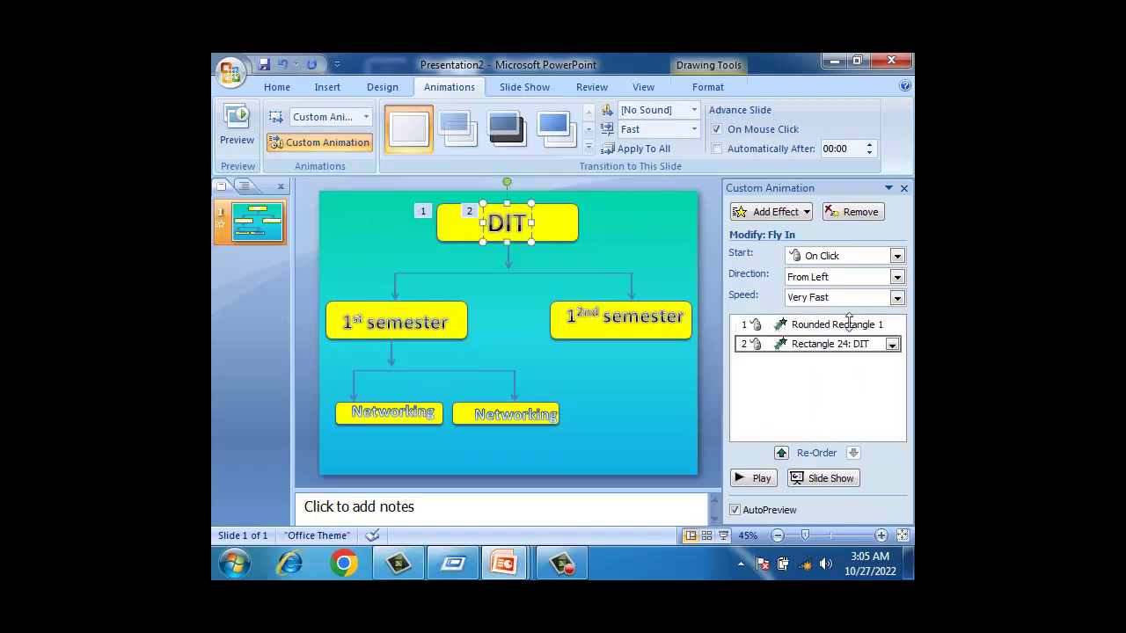
click(891, 345)
click(794, 406)
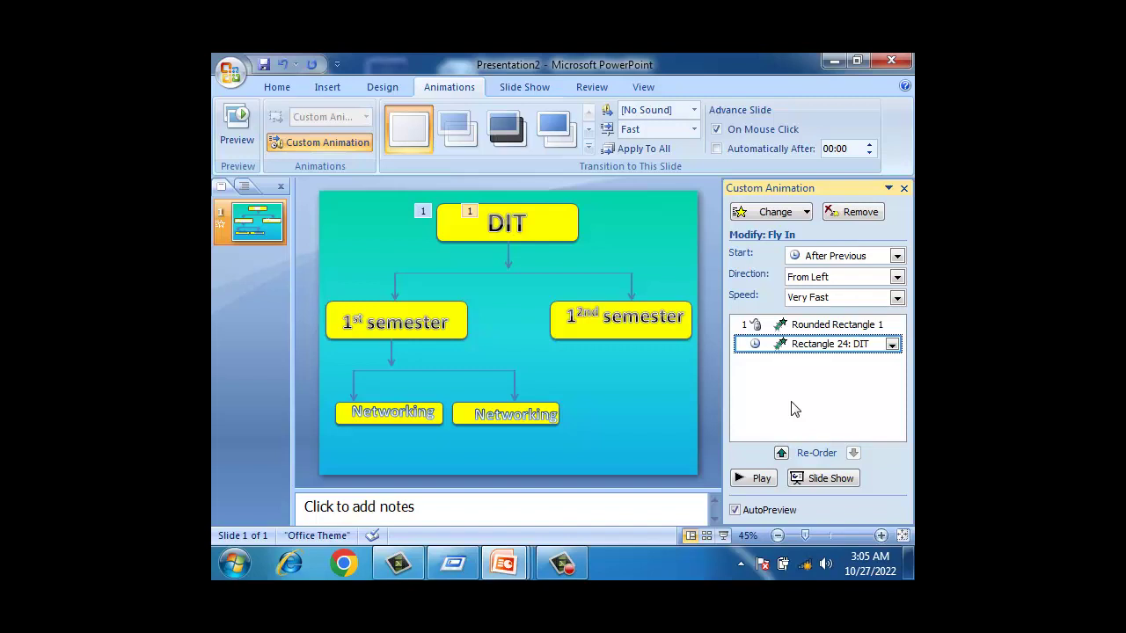
- Animate the arrow below the DIT box to fly in from the left after the previous effect
click(509, 264)
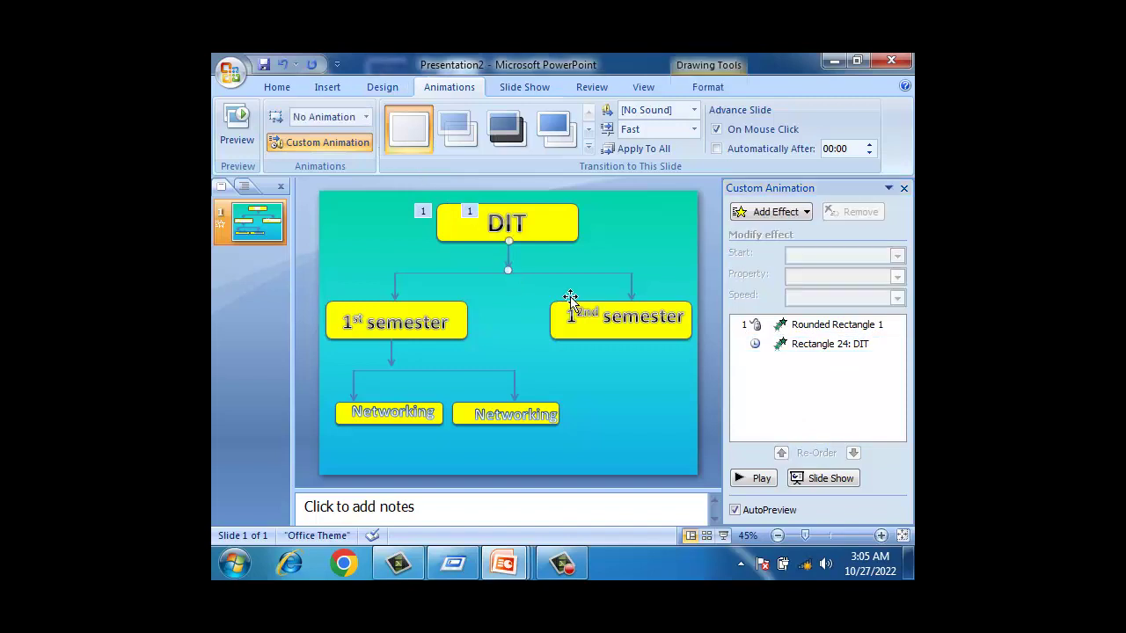
click(752, 215)
click(627, 314)
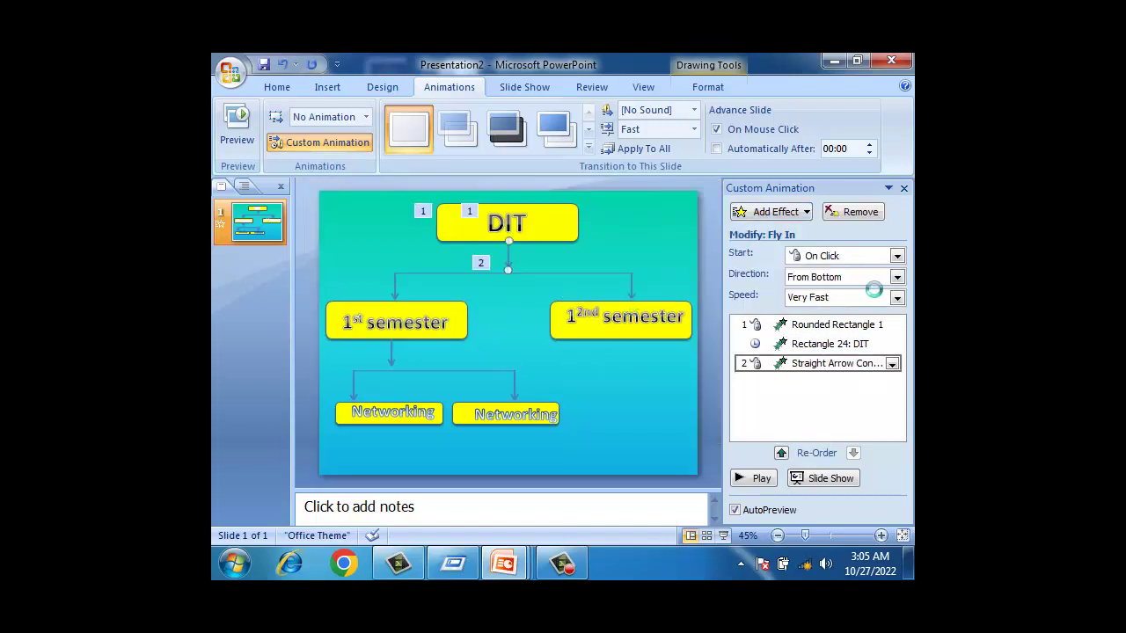
click(896, 277)
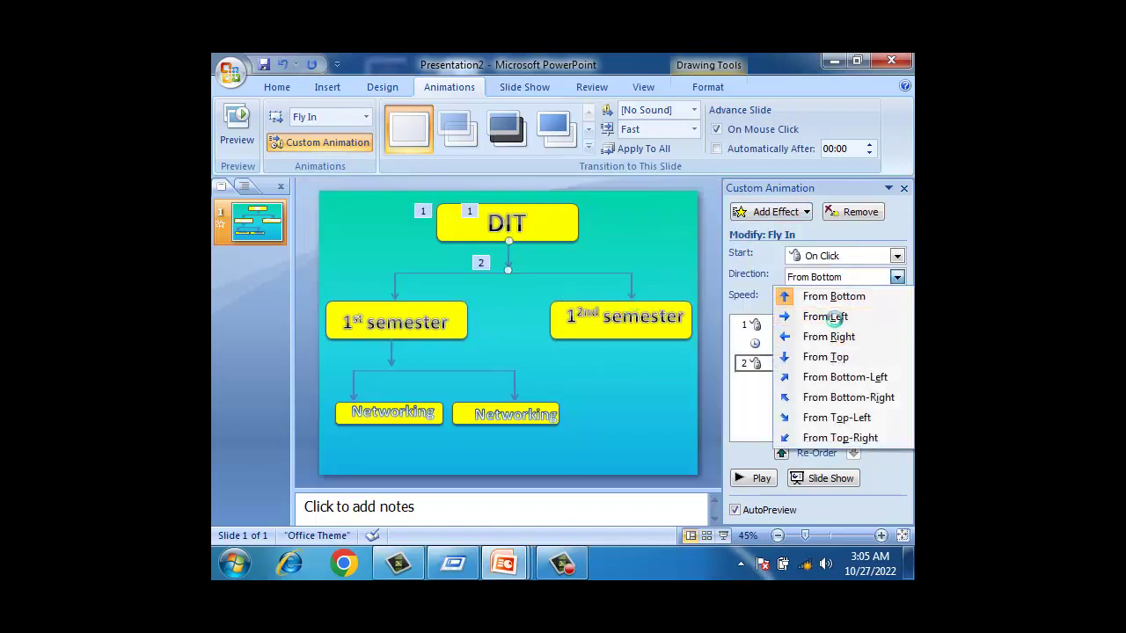
click(831, 317)
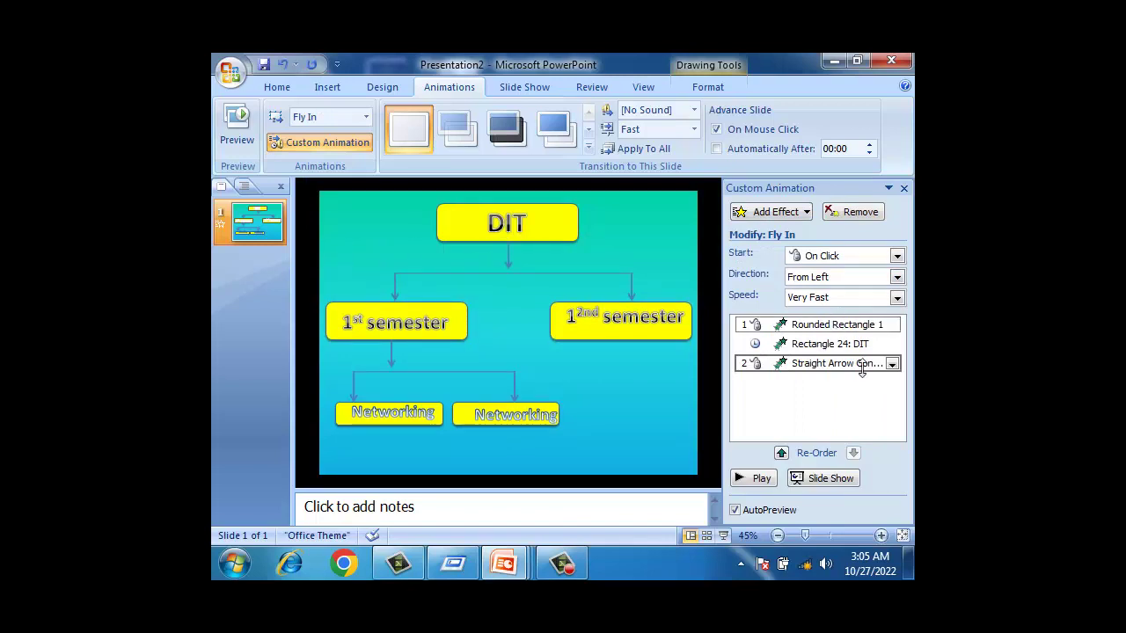
click(891, 364)
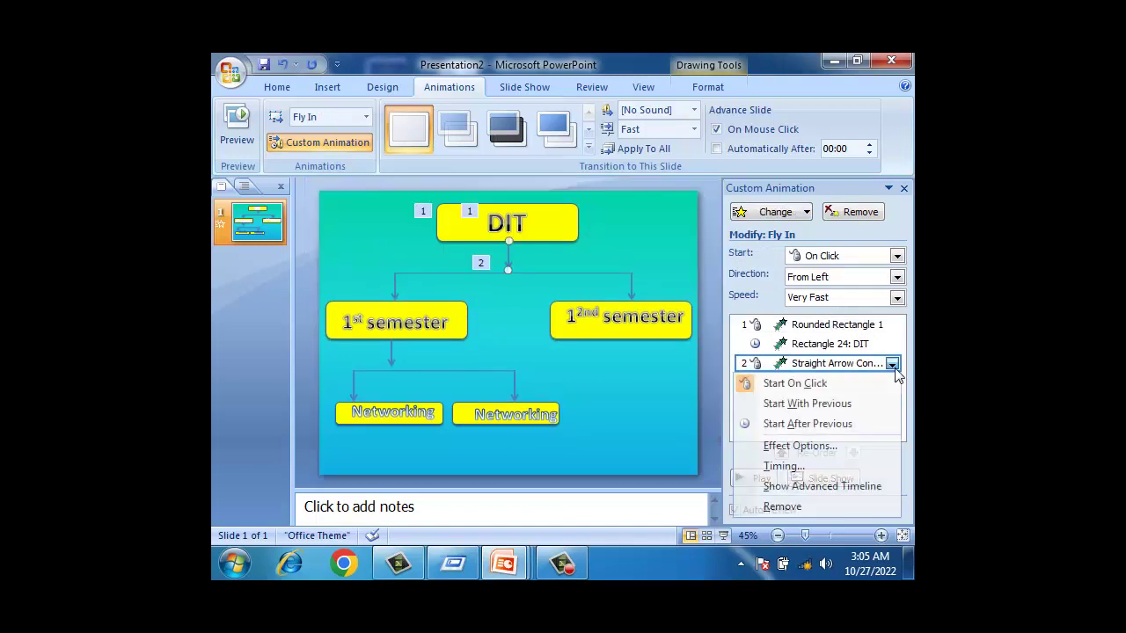
click(807, 424)
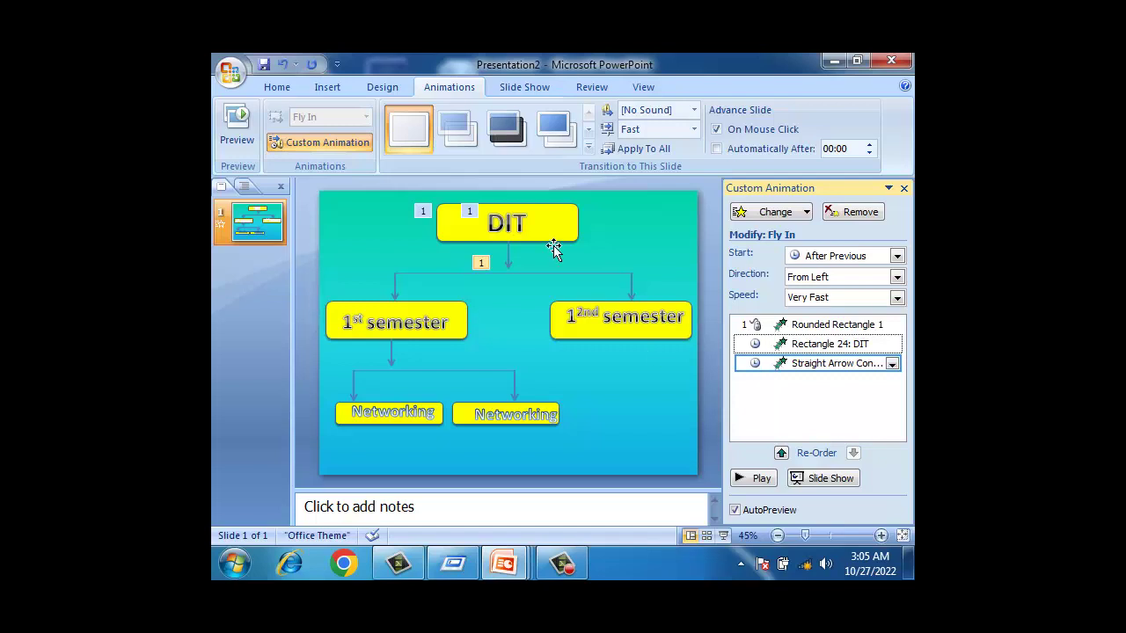
click(406, 276)
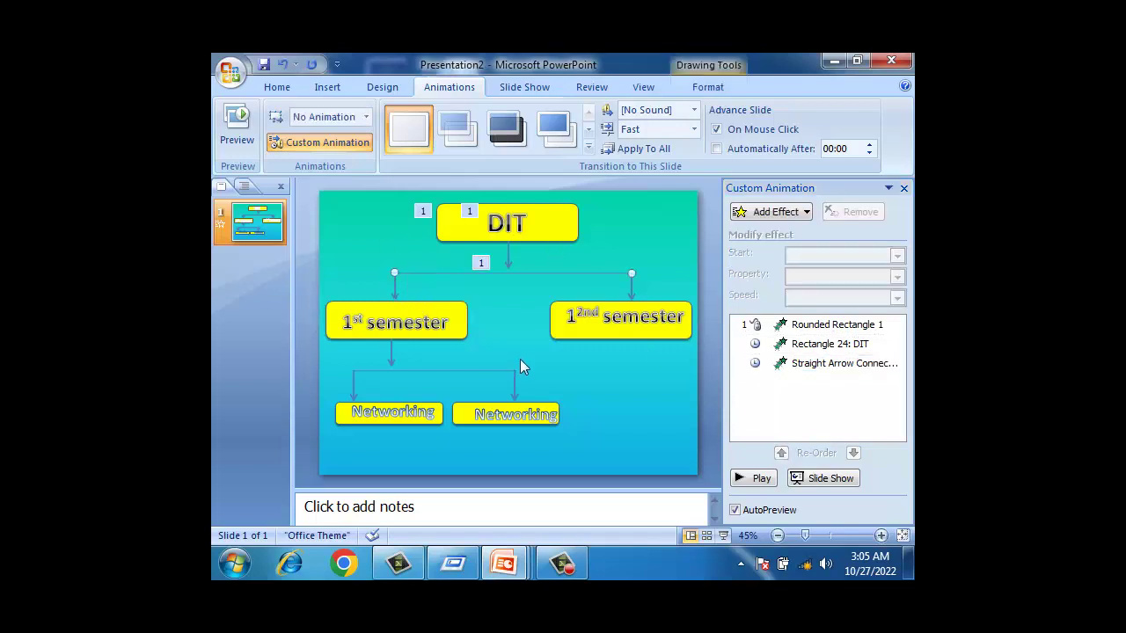
- Animate the horizontal connector to fly in from the right, starting after the previous effect
click(769, 212)
mouse_move(751, 233)
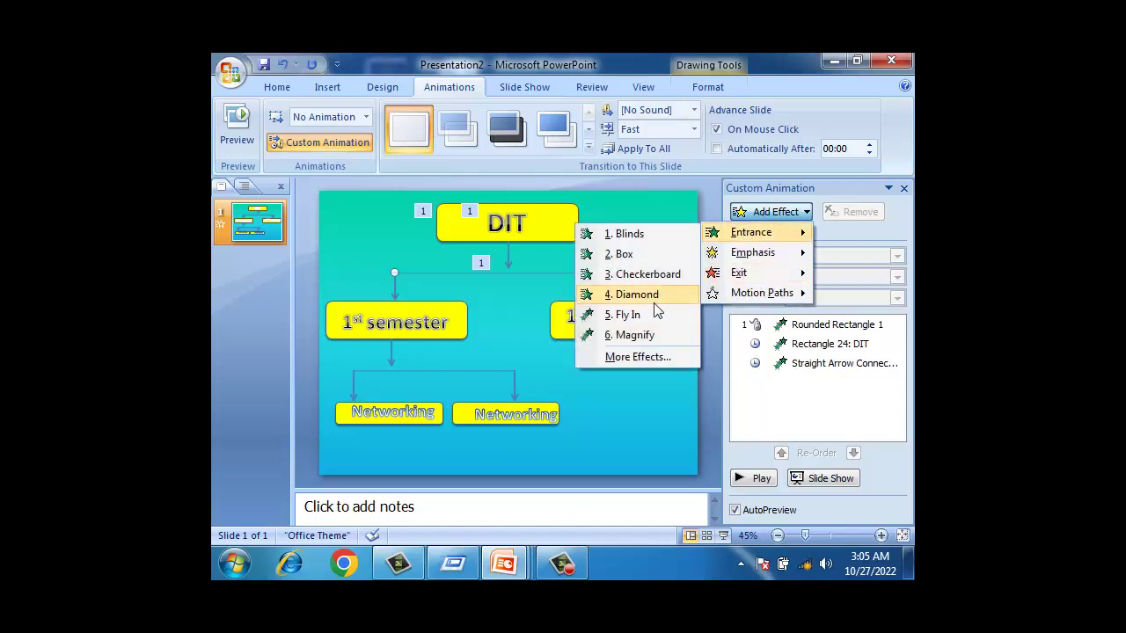
click(628, 316)
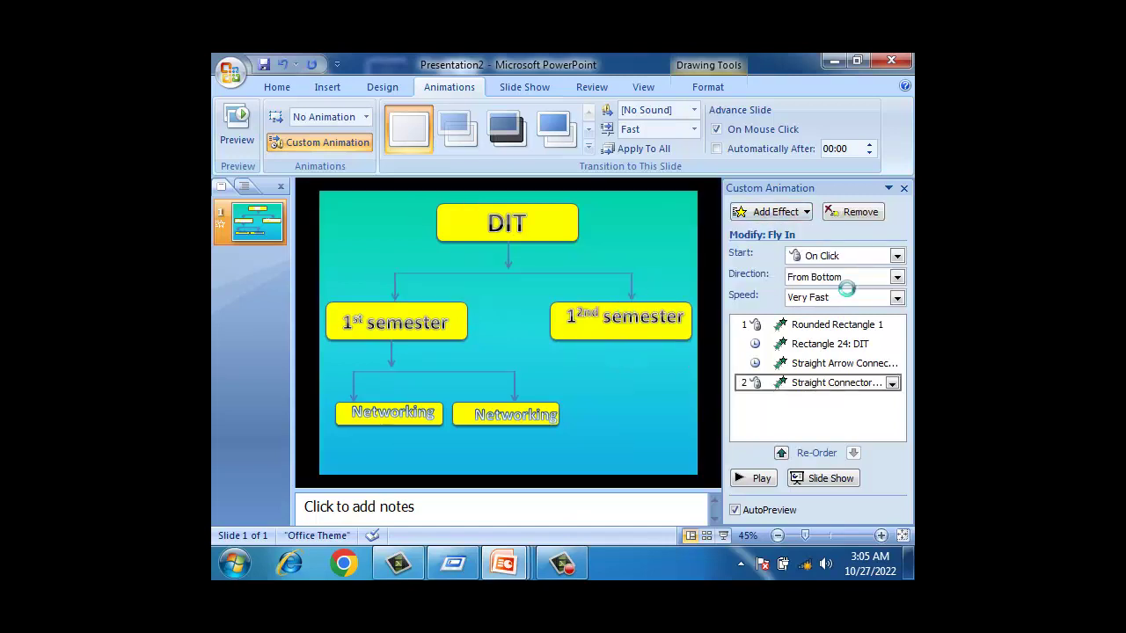
click(896, 277)
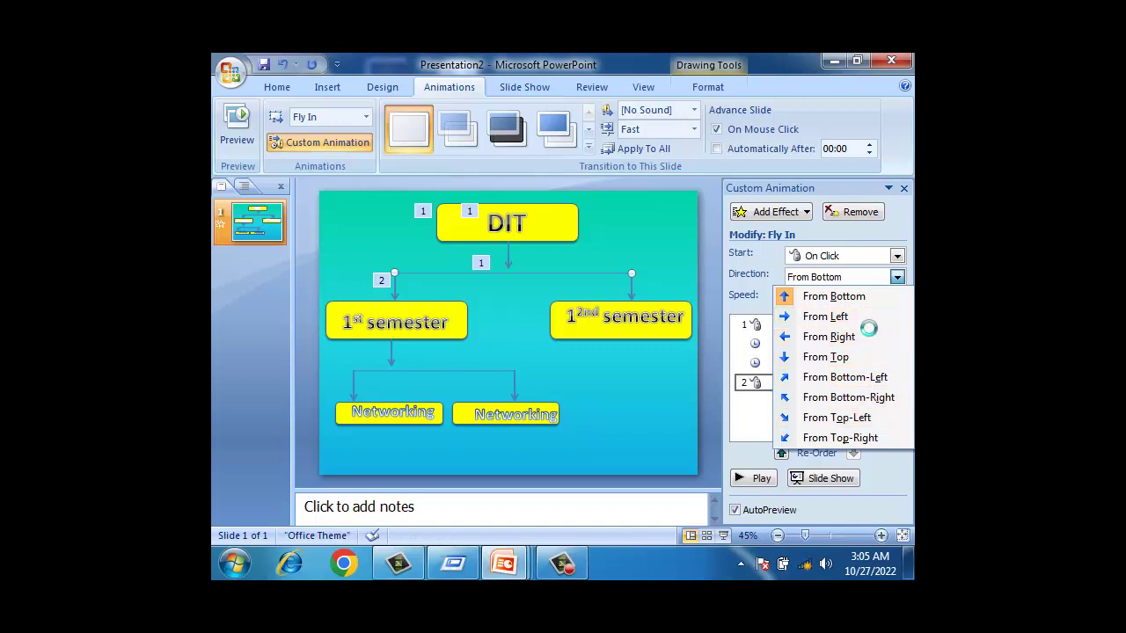
click(866, 336)
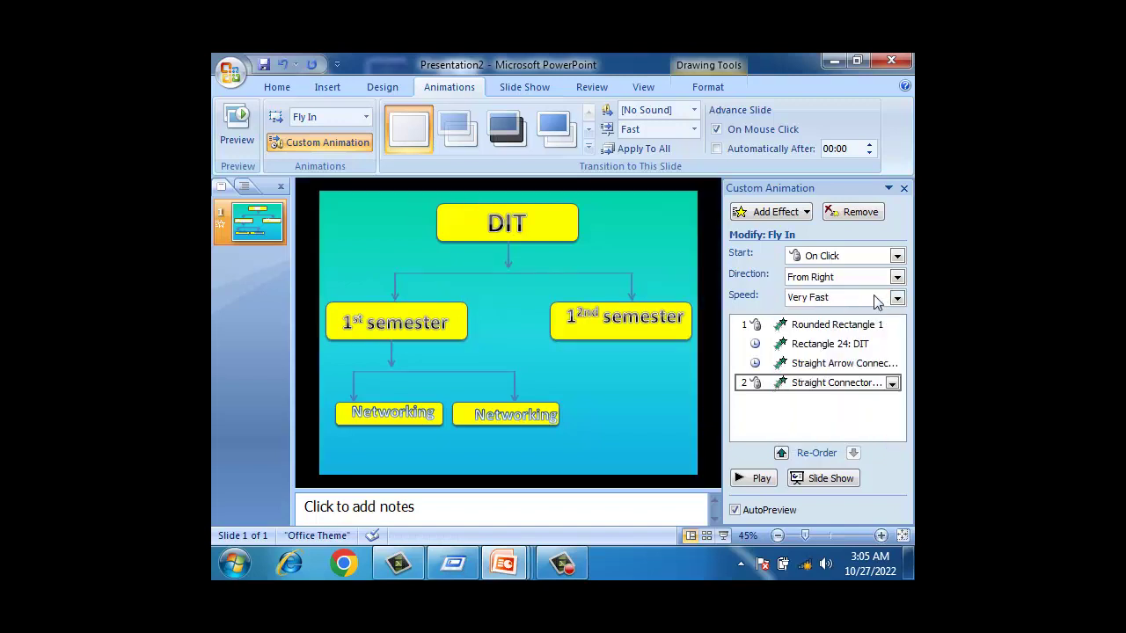
click(892, 382)
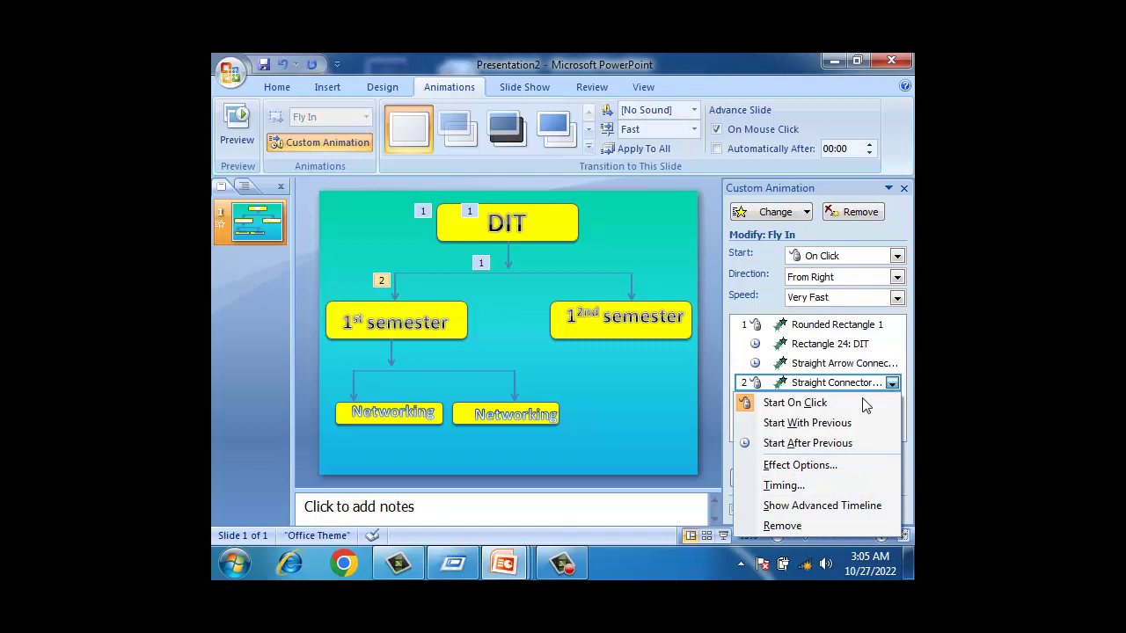
click(807, 442)
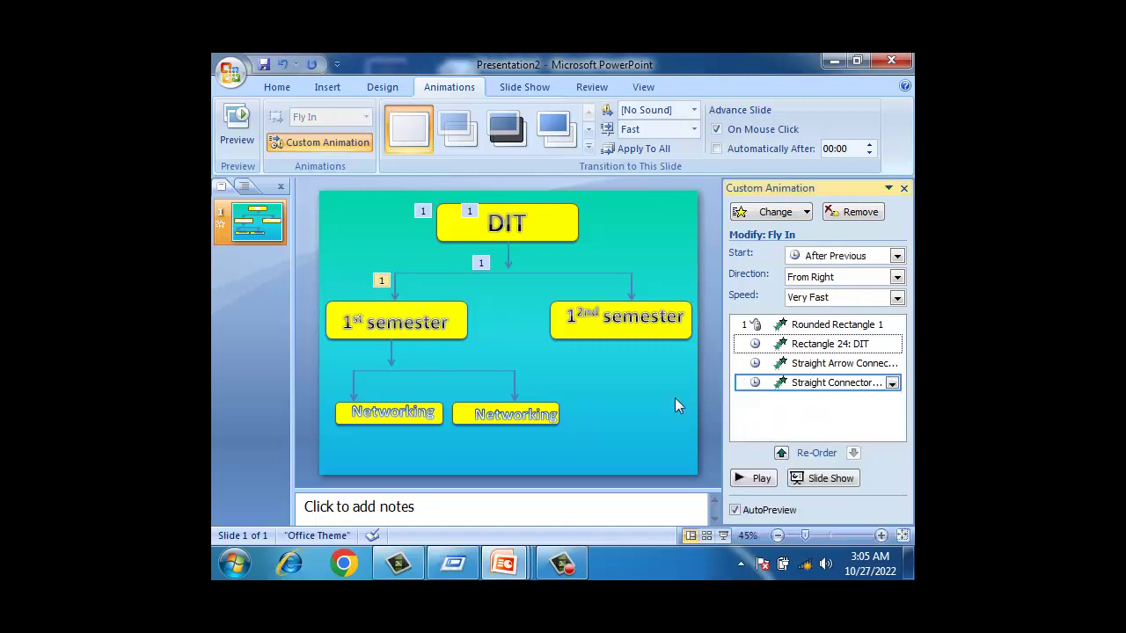
- Animate the arrow above 1st semester to fly in from the left after the previous effect
click(400, 288)
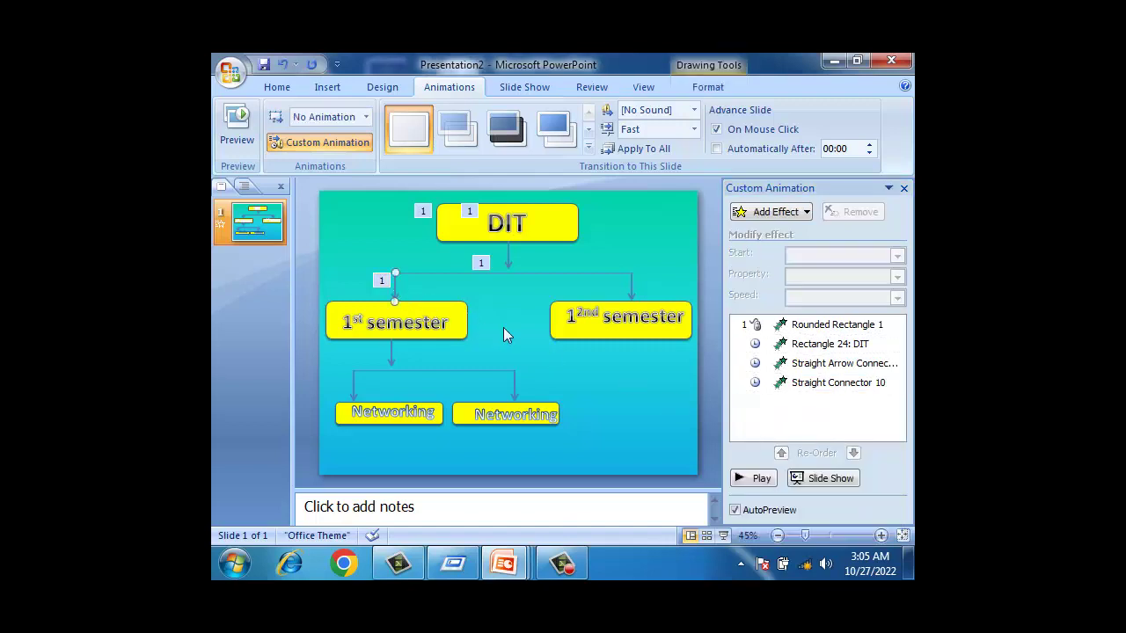
click(785, 217)
mouse_move(751, 232)
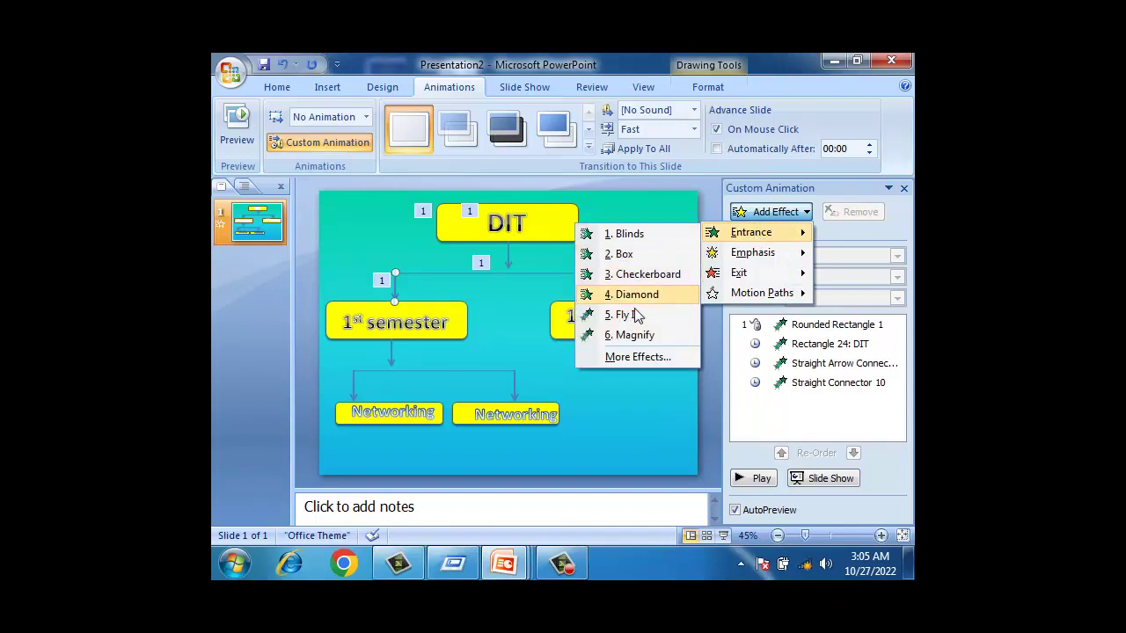
click(626, 315)
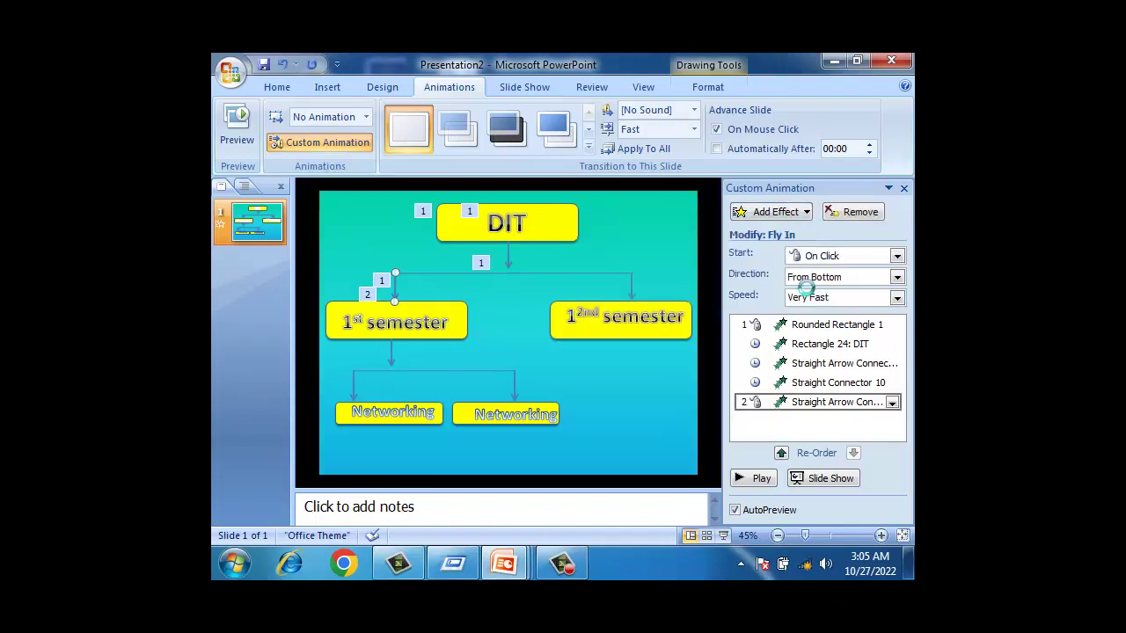
click(896, 277)
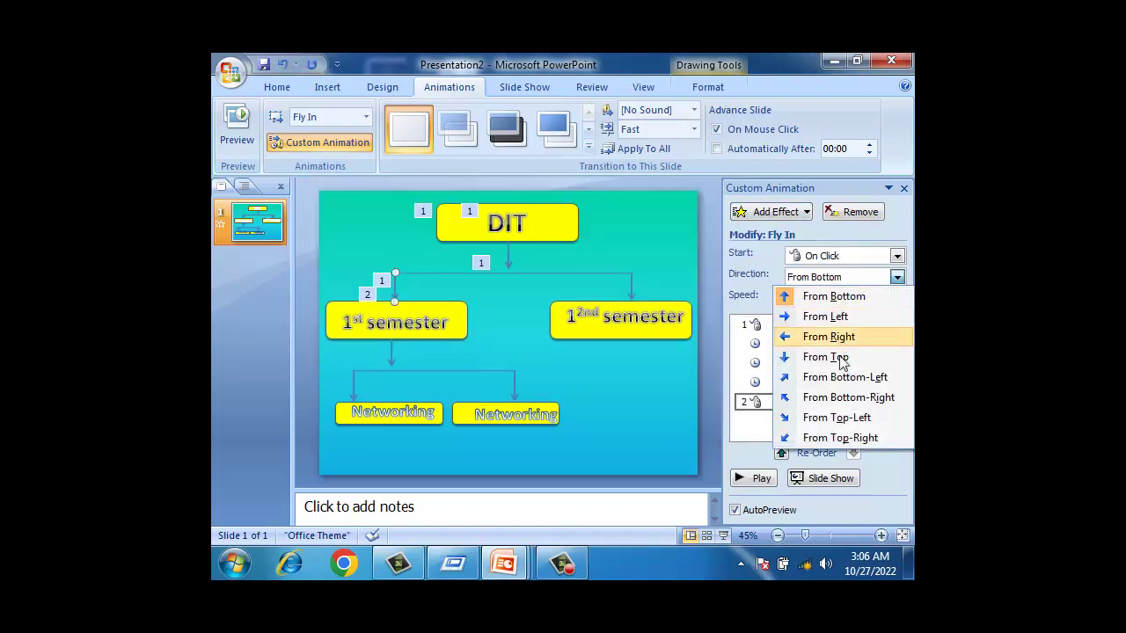
click(836, 318)
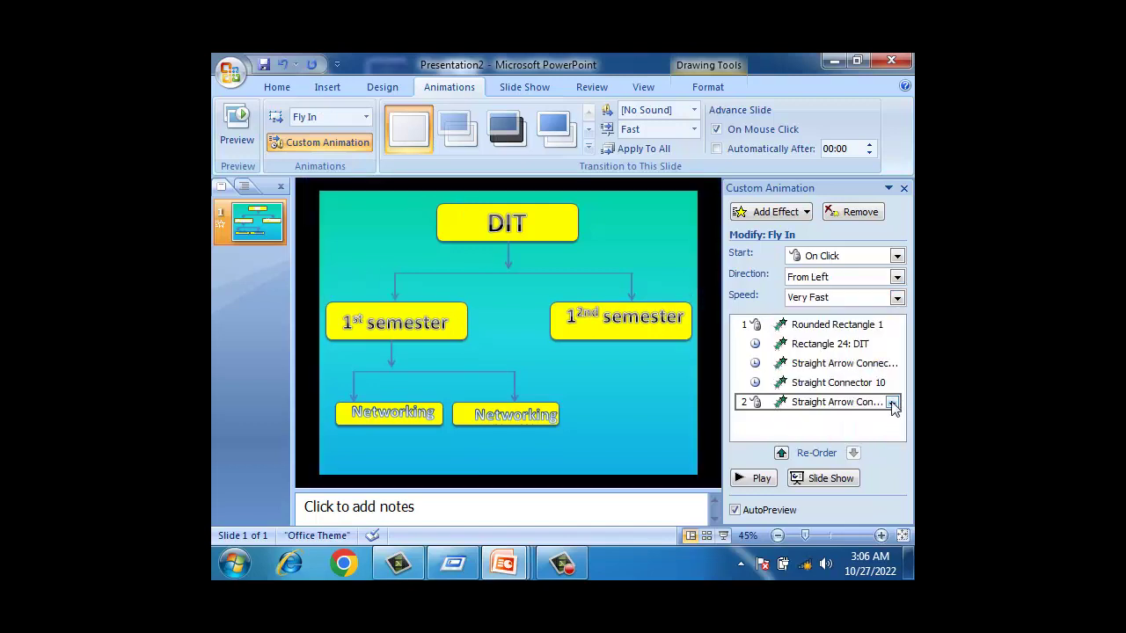
click(892, 403)
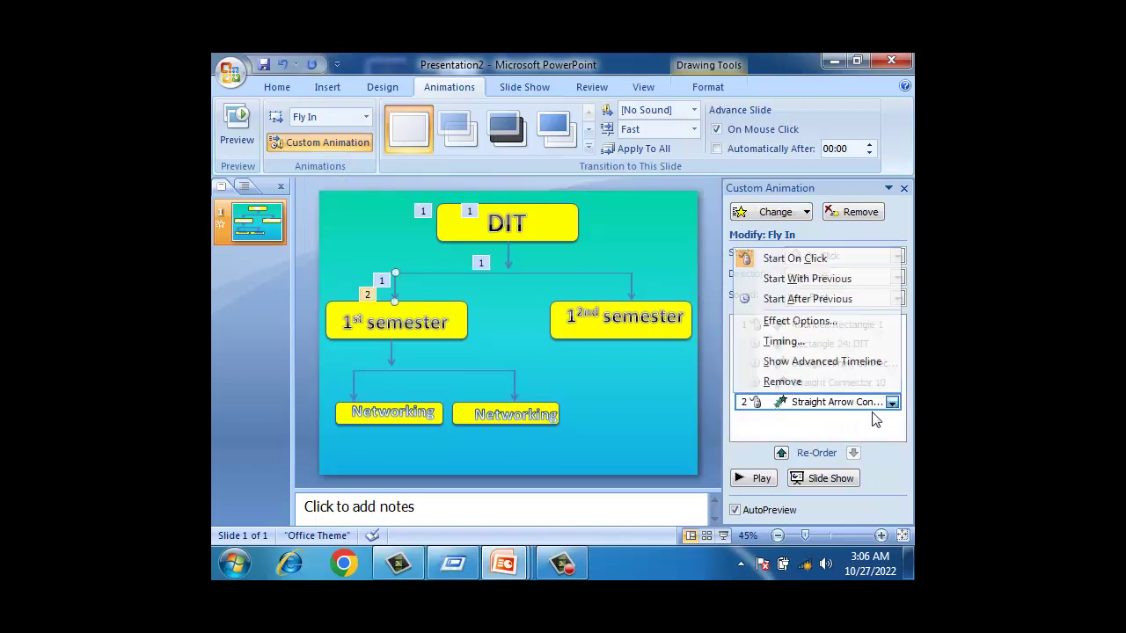
click(806, 299)
click(420, 303)
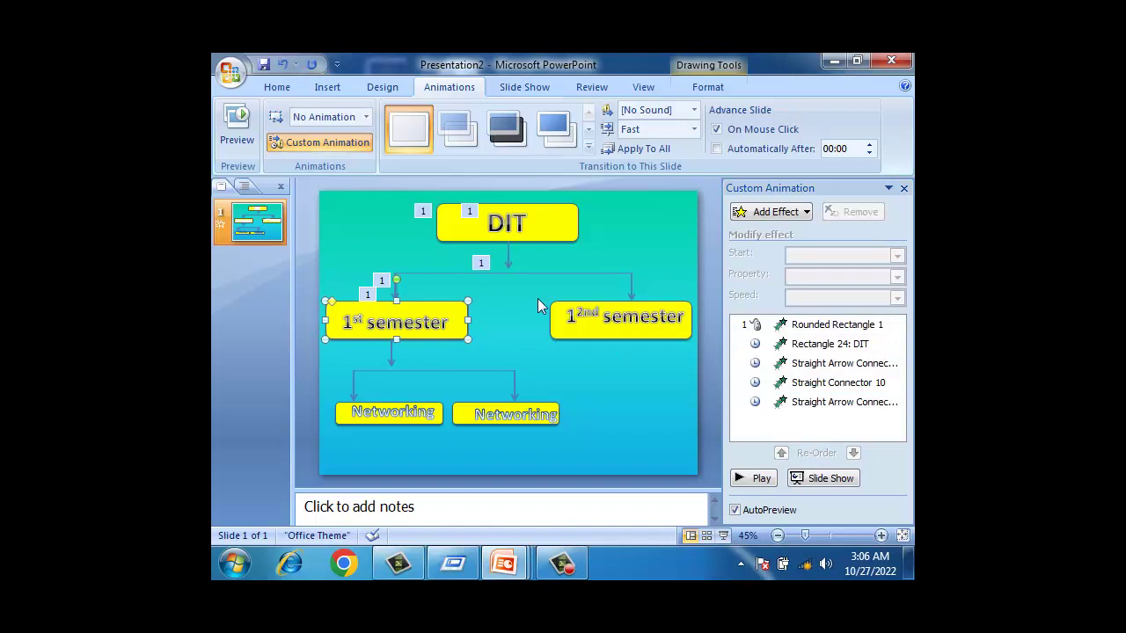
- Give the 1st semester box a Fly In entrance from the right, starting after previous
click(755, 220)
mouse_move(751, 232)
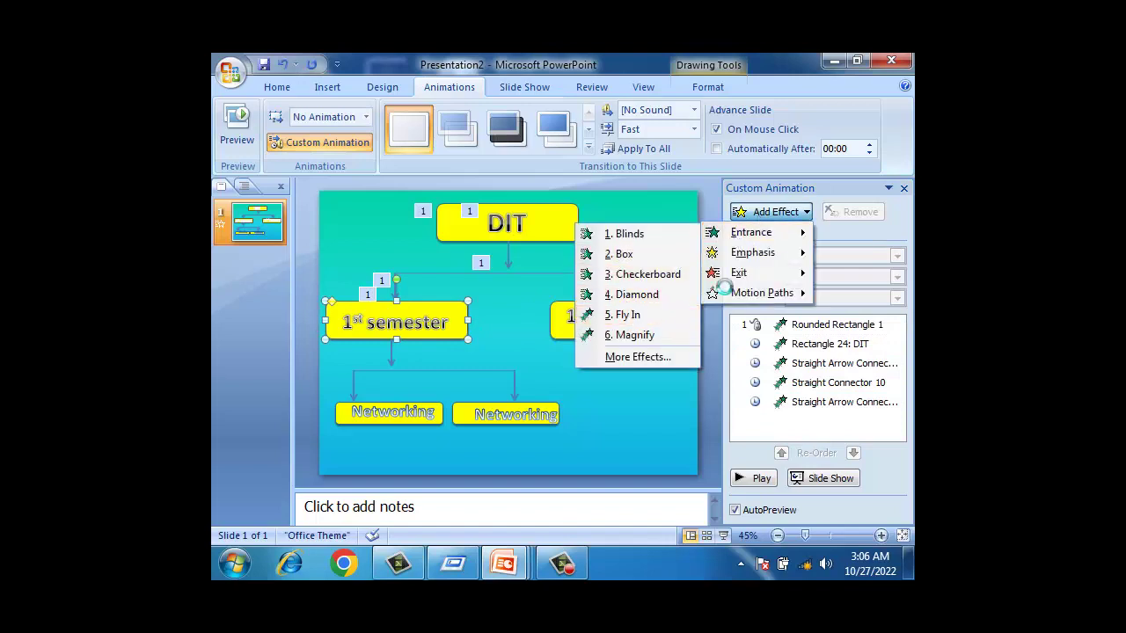
click(627, 314)
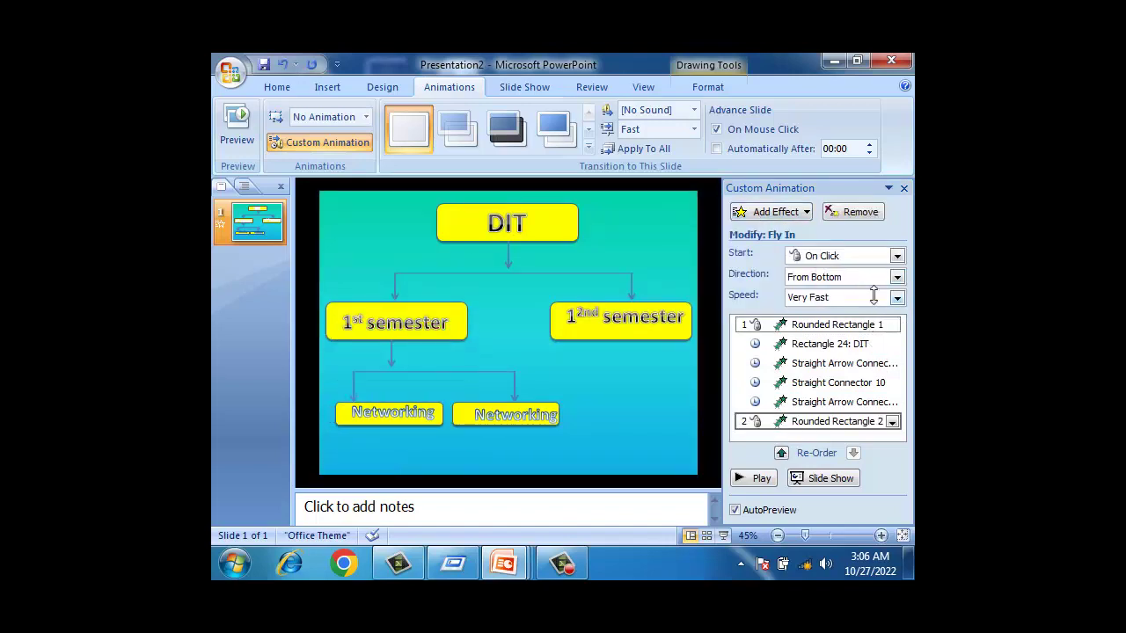
click(896, 277)
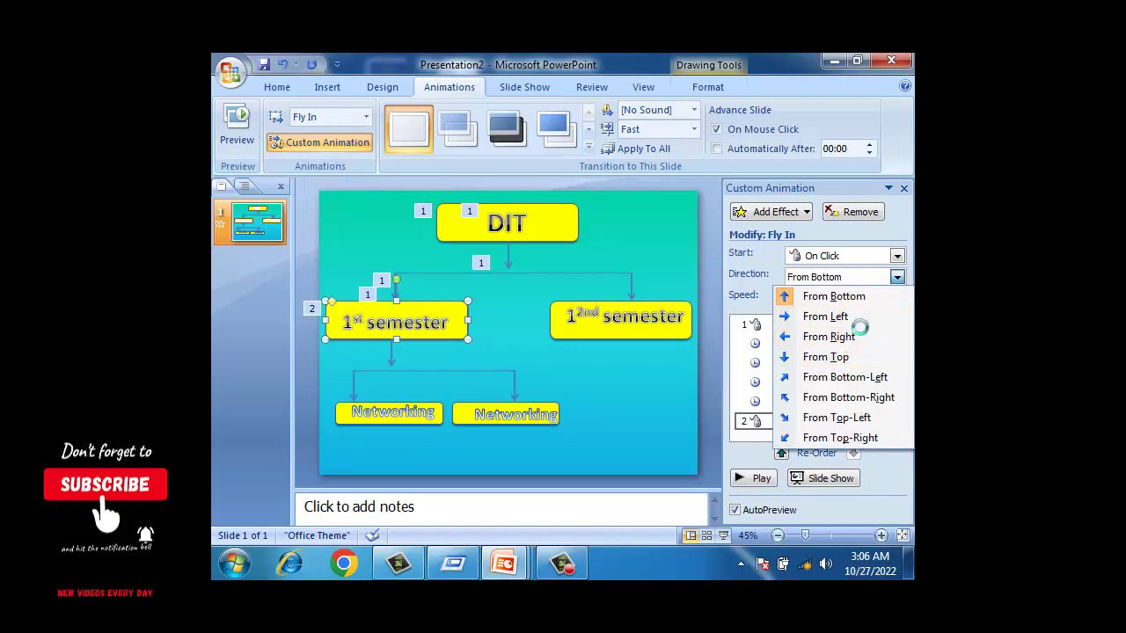
click(828, 337)
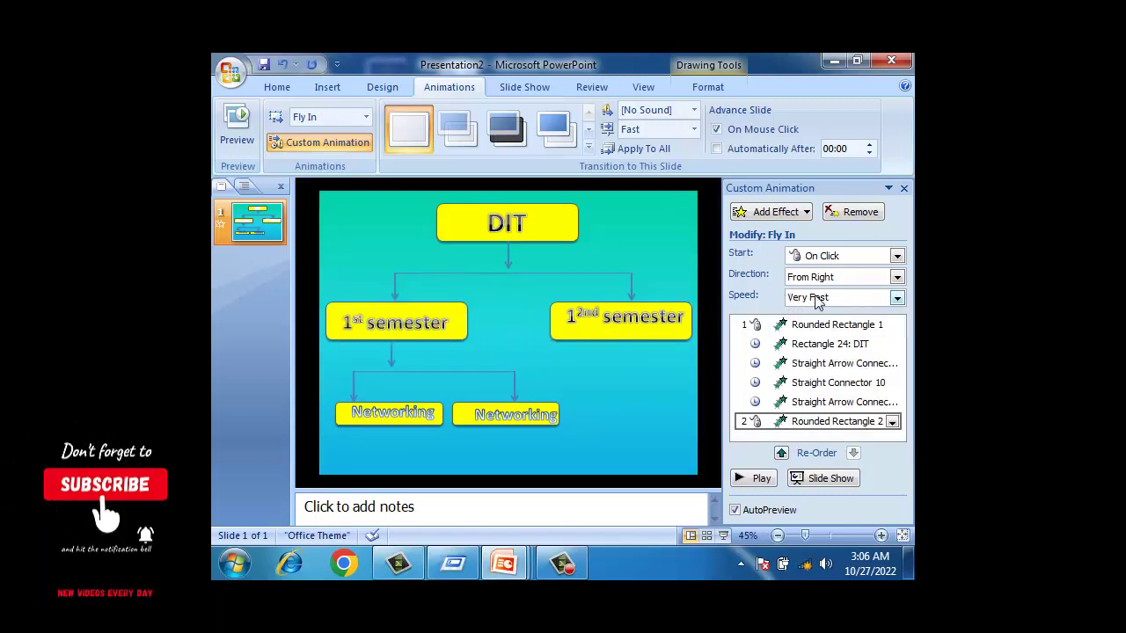
click(892, 423)
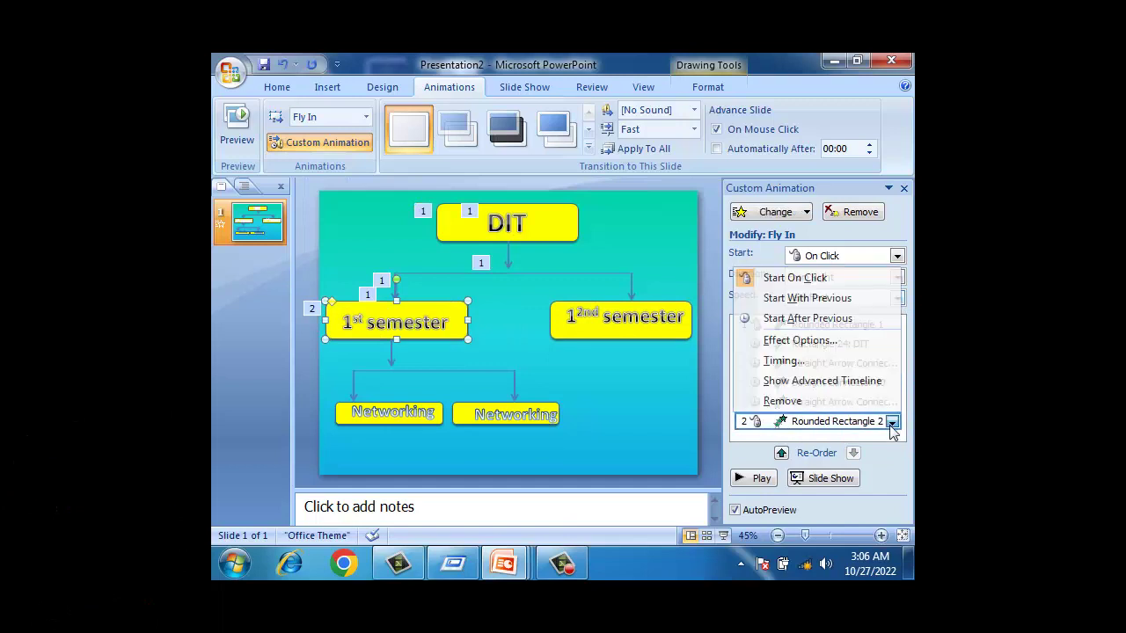
click(820, 318)
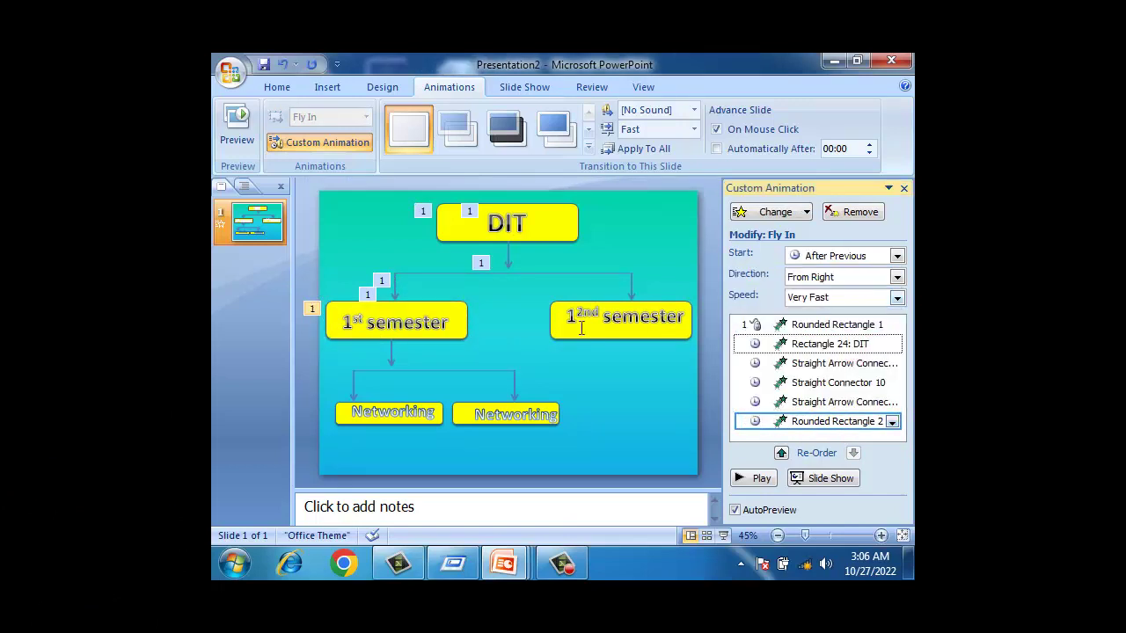
- Make the 1st semester text fly in from the left, after the previous animation
click(427, 321)
click(775, 212)
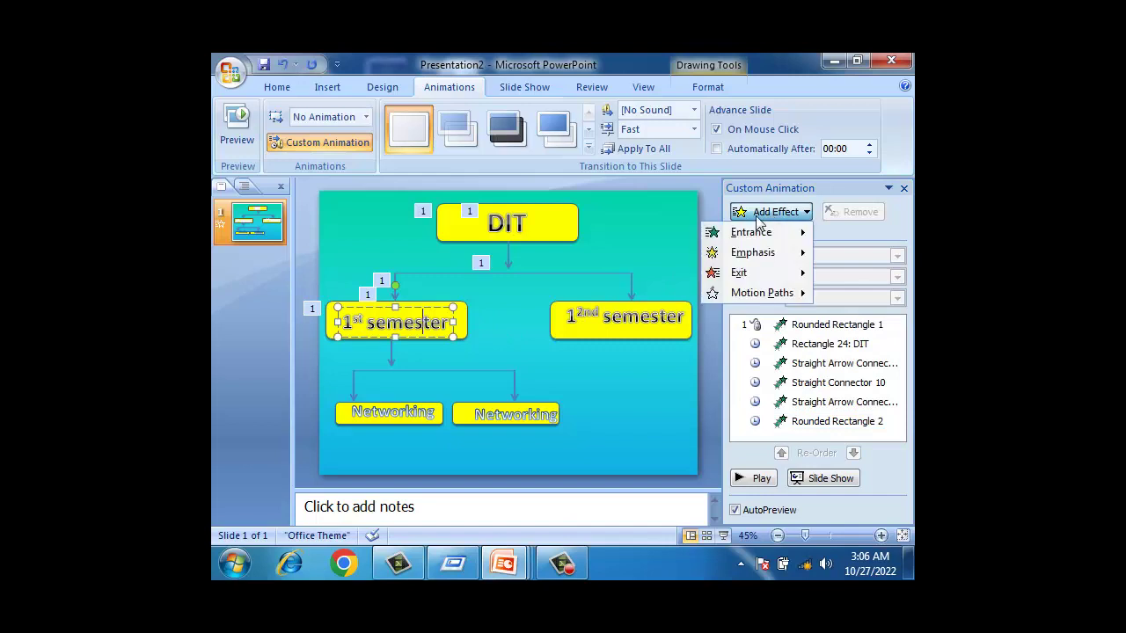
click(627, 314)
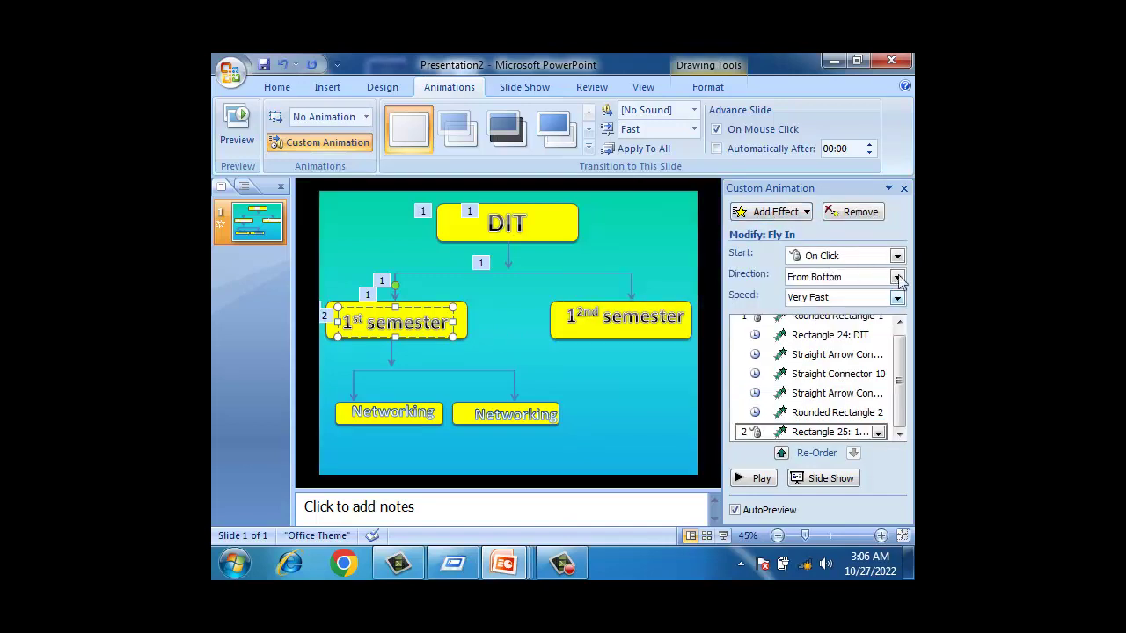
click(897, 277)
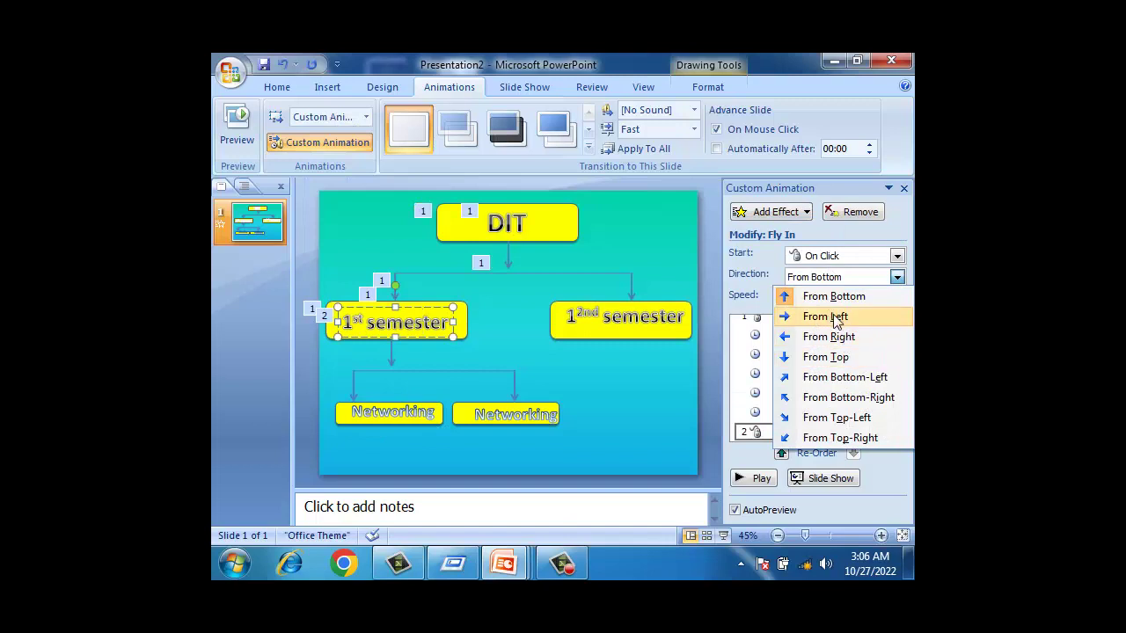
click(835, 317)
click(877, 432)
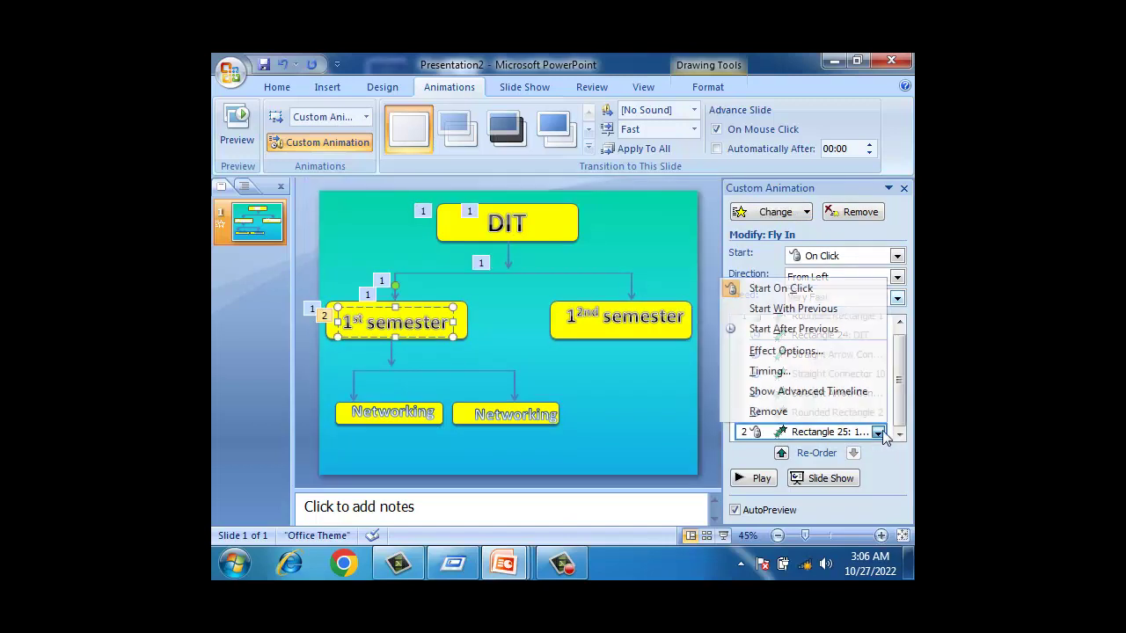
click(793, 329)
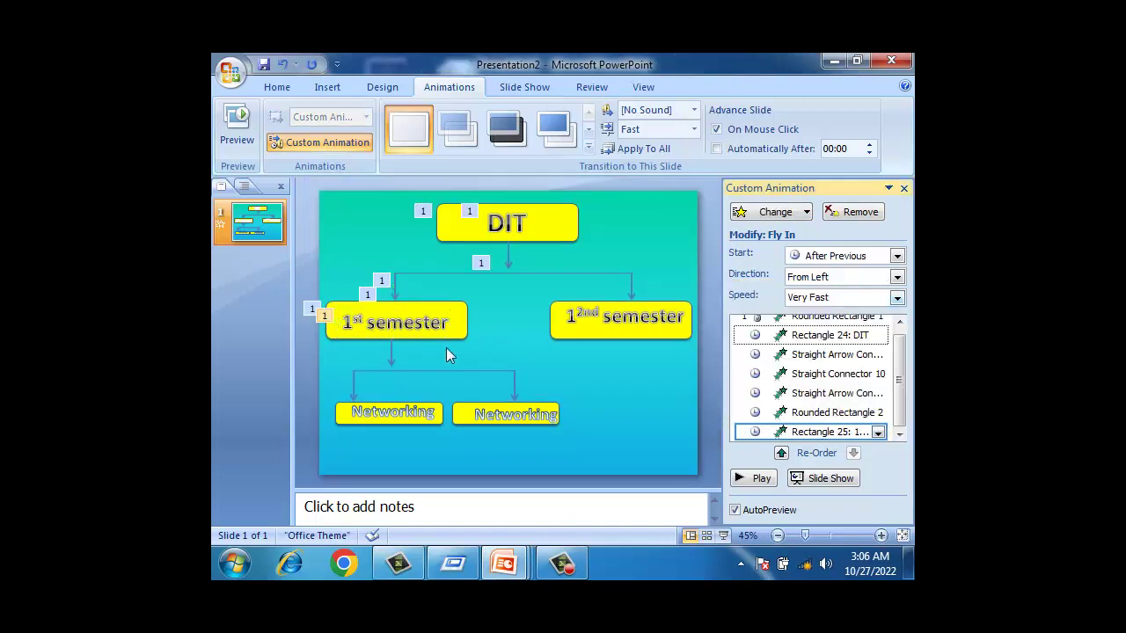
click(631, 290)
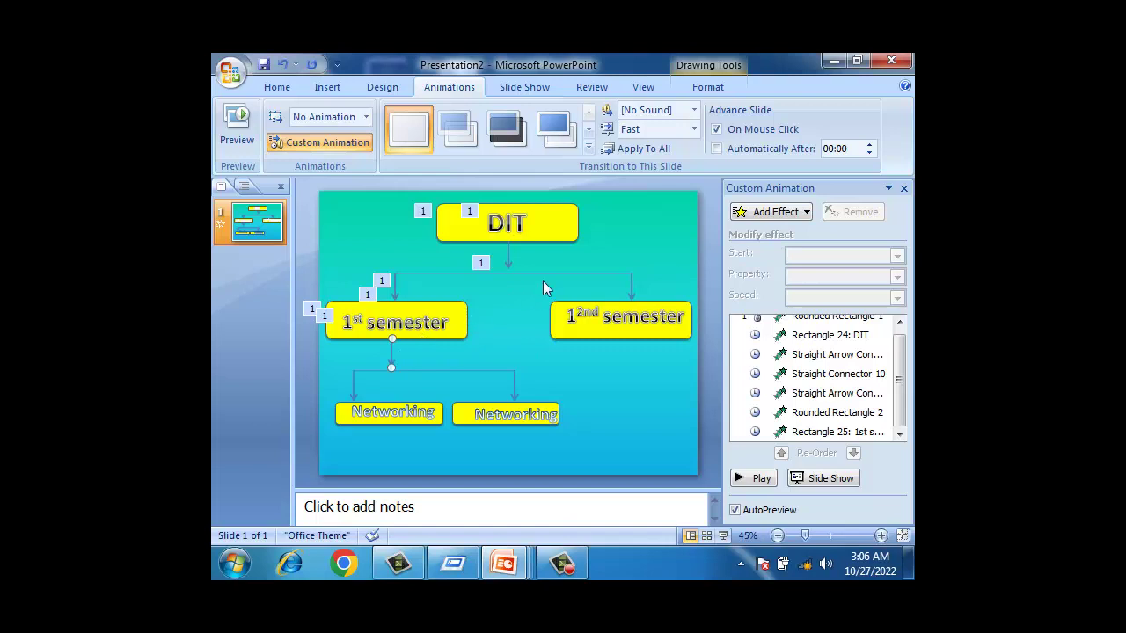
- Add an after-previous Fly In entrance to the connector below 1st semester
click(772, 212)
mouse_move(751, 233)
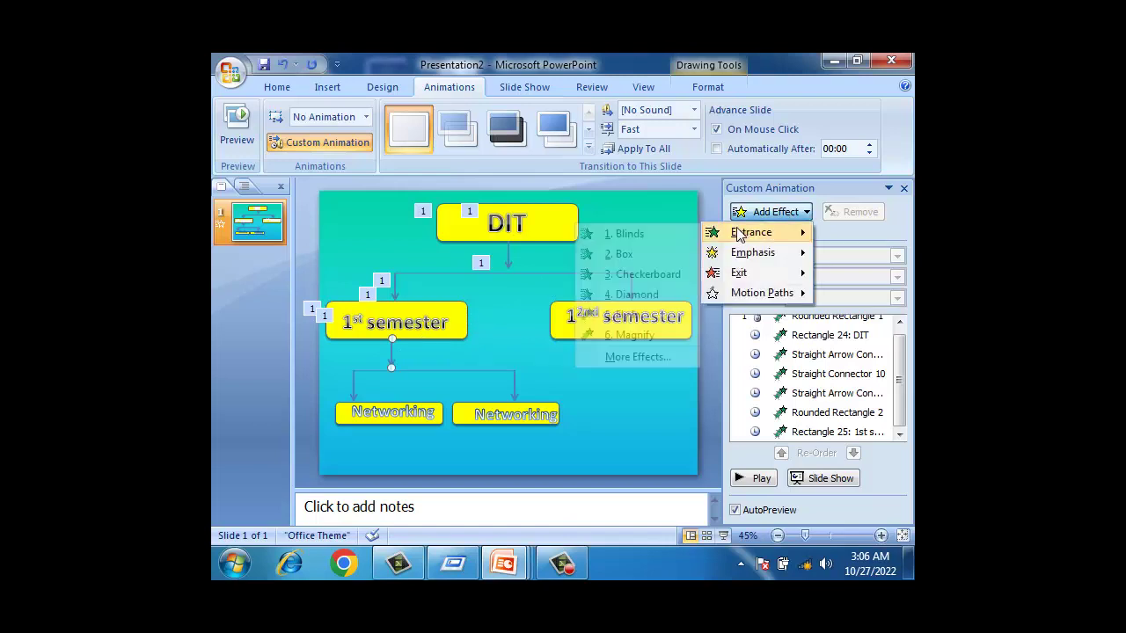
click(626, 313)
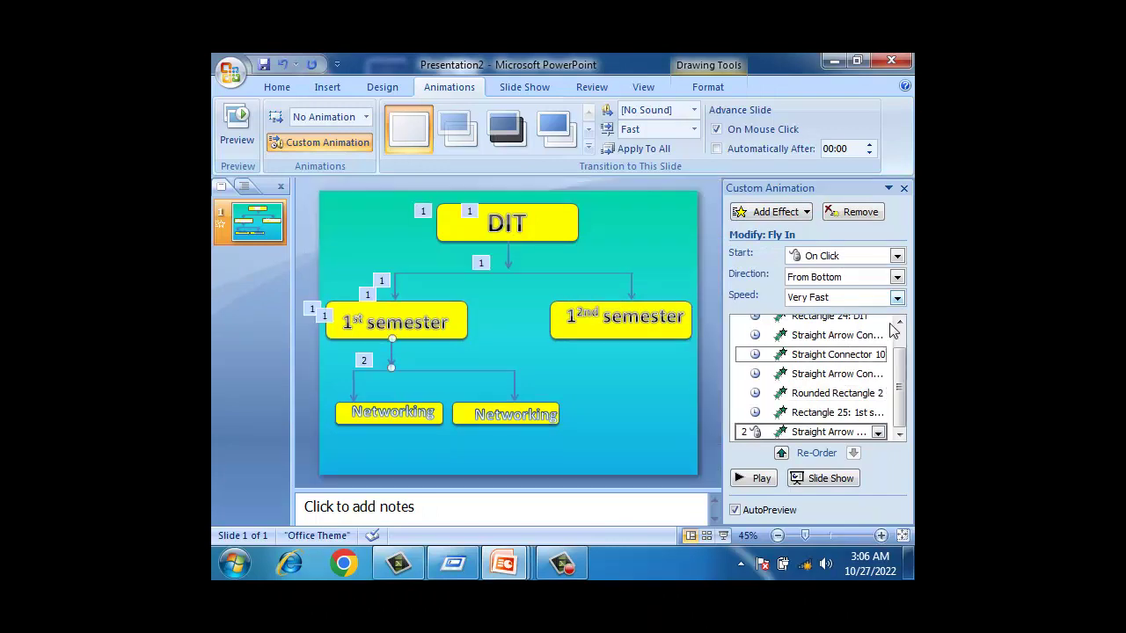
click(878, 432)
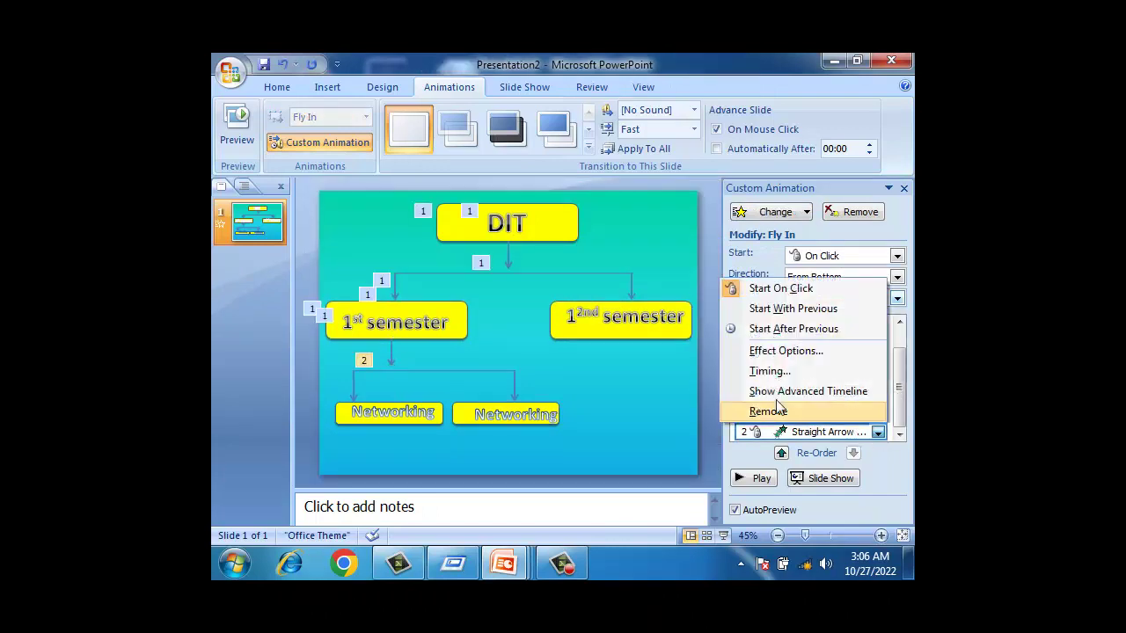
click(794, 330)
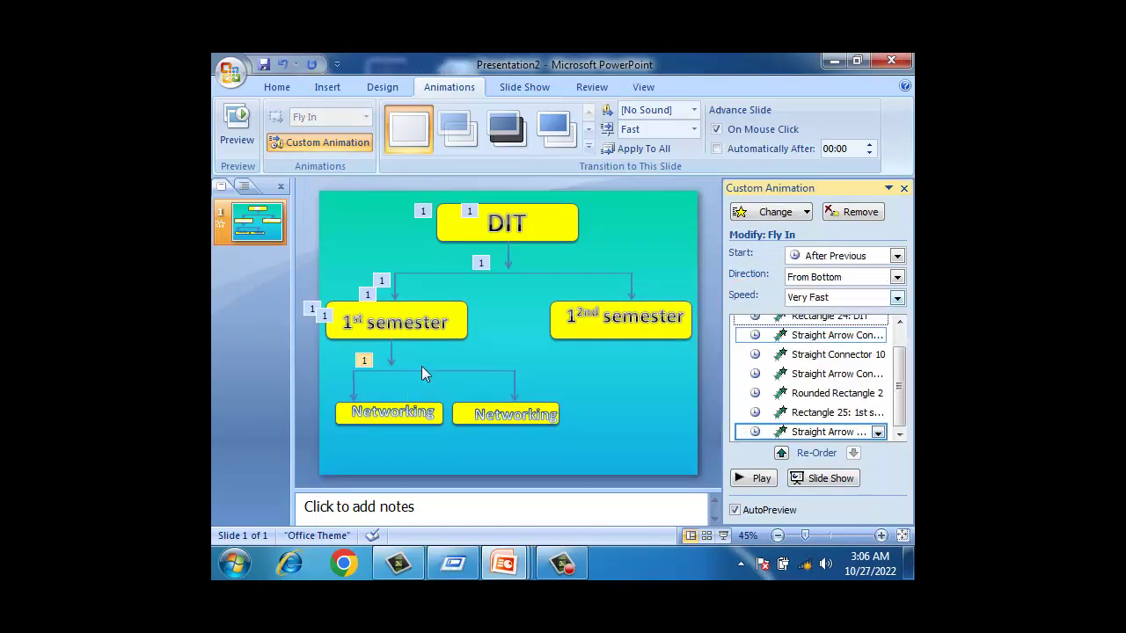
- Make the horizontal connector above the Networking boxes fly in from the left, after previous
click(422, 371)
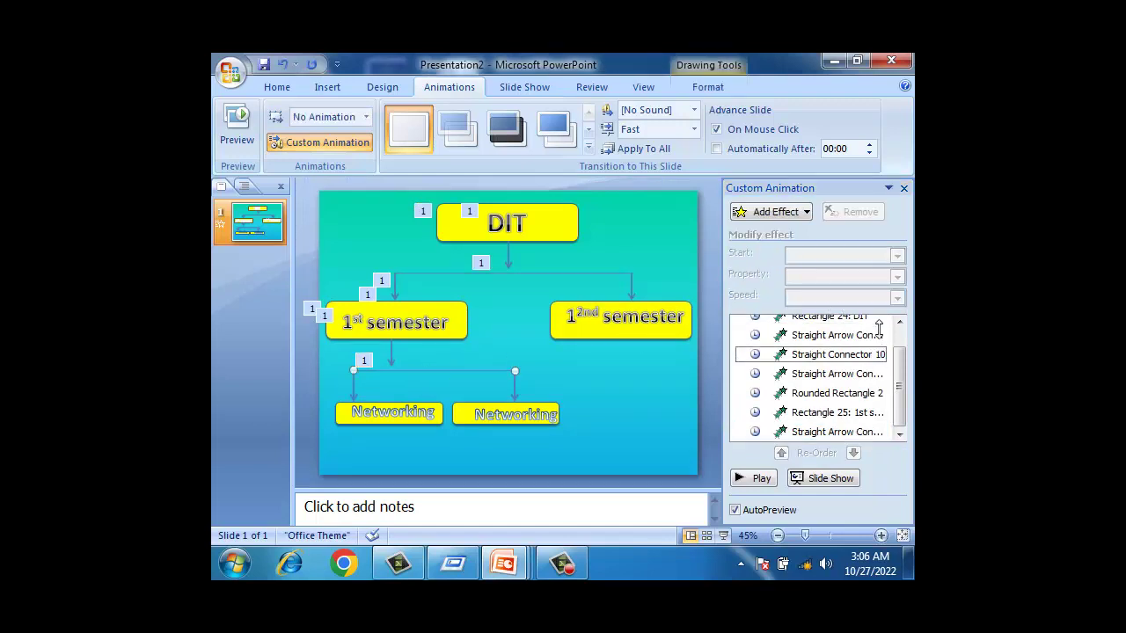
click(774, 214)
click(626, 314)
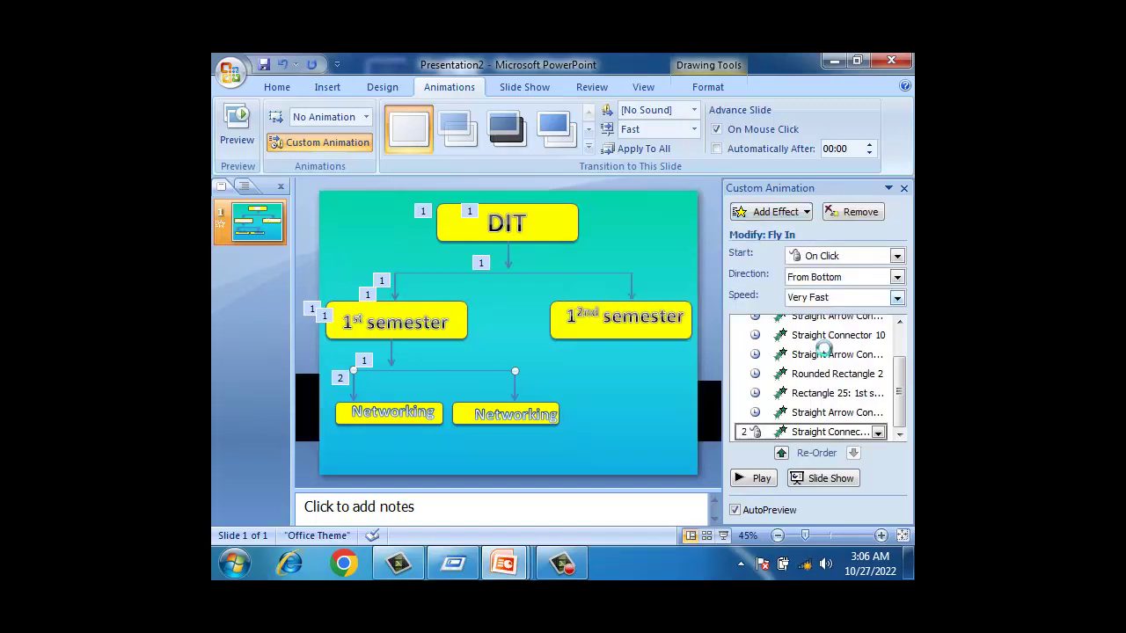
click(896, 276)
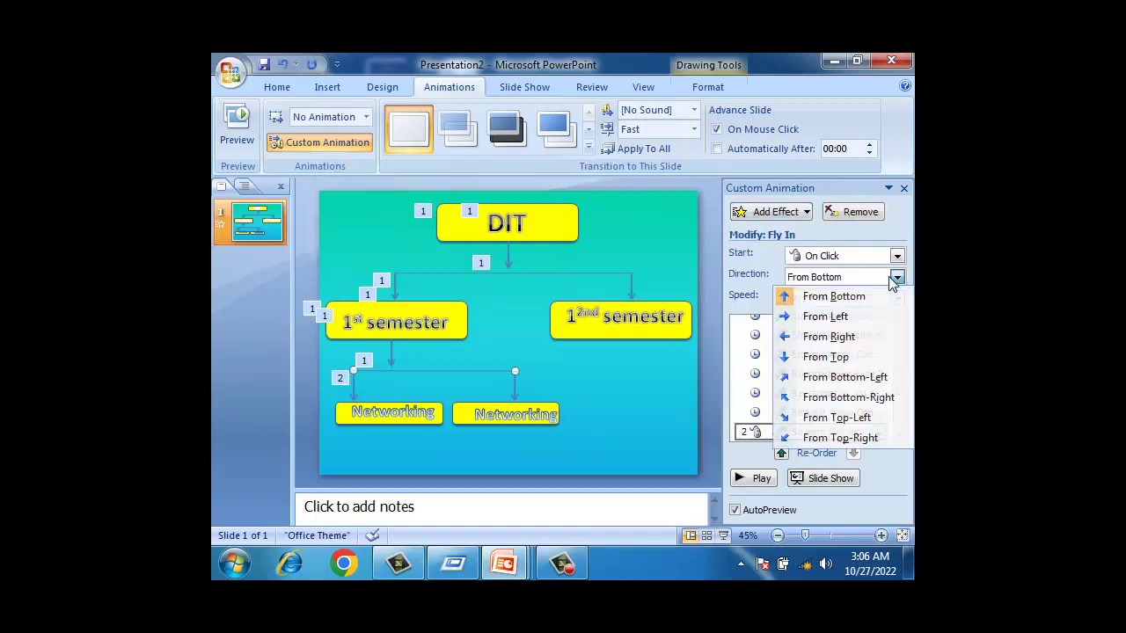
click(841, 318)
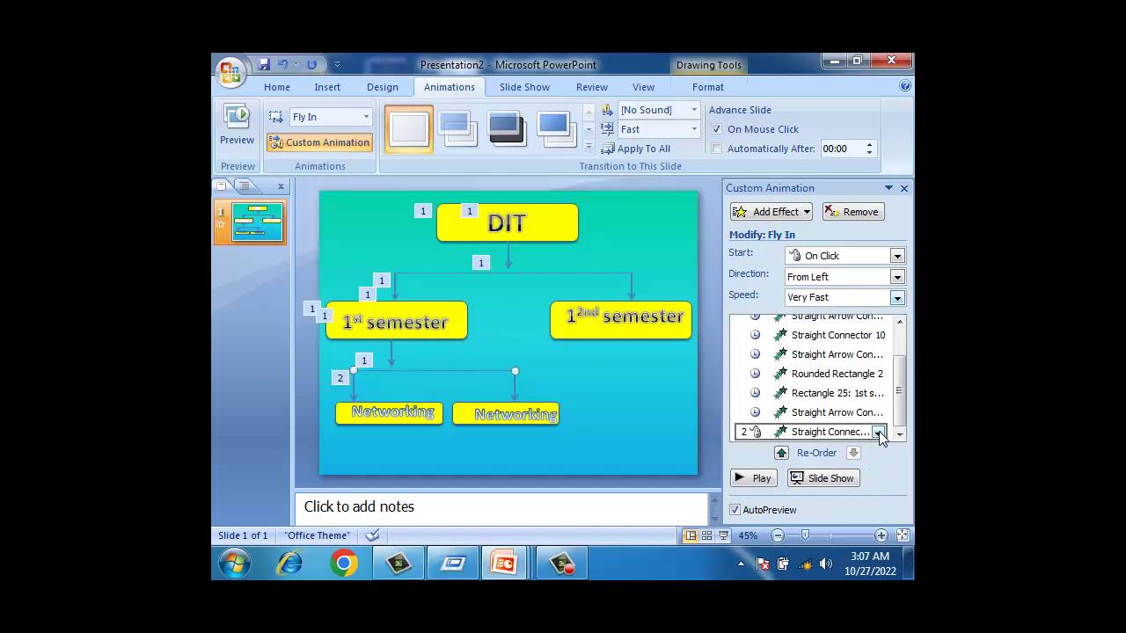
click(878, 431)
click(801, 327)
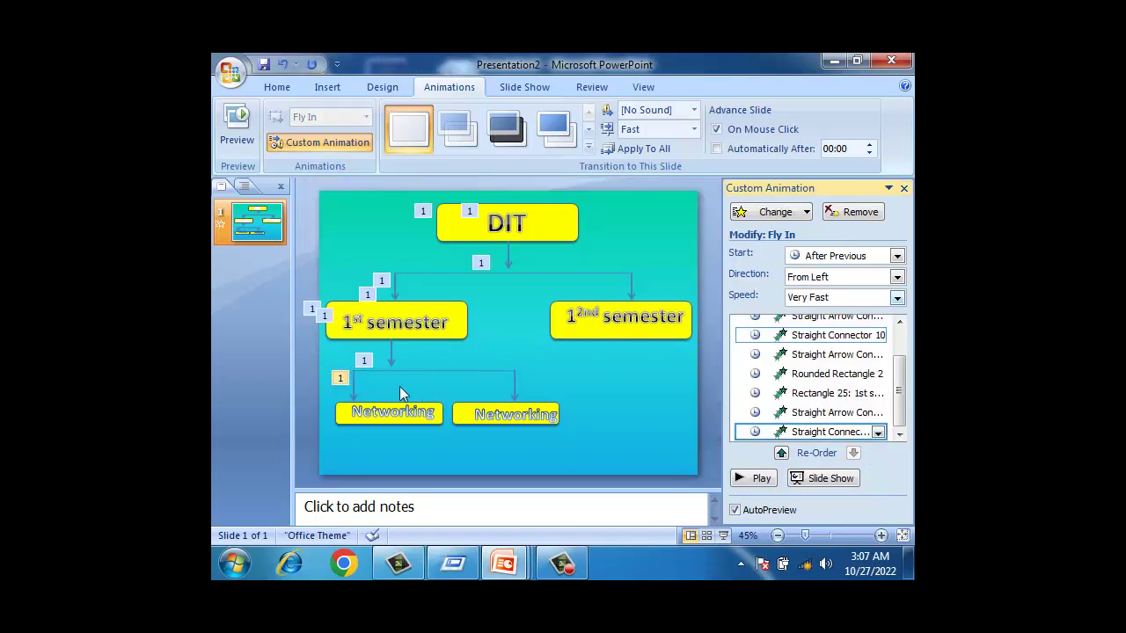
- Add an after-previous Fly In entrance to the arrow leading to the left Networking box
click(352, 391)
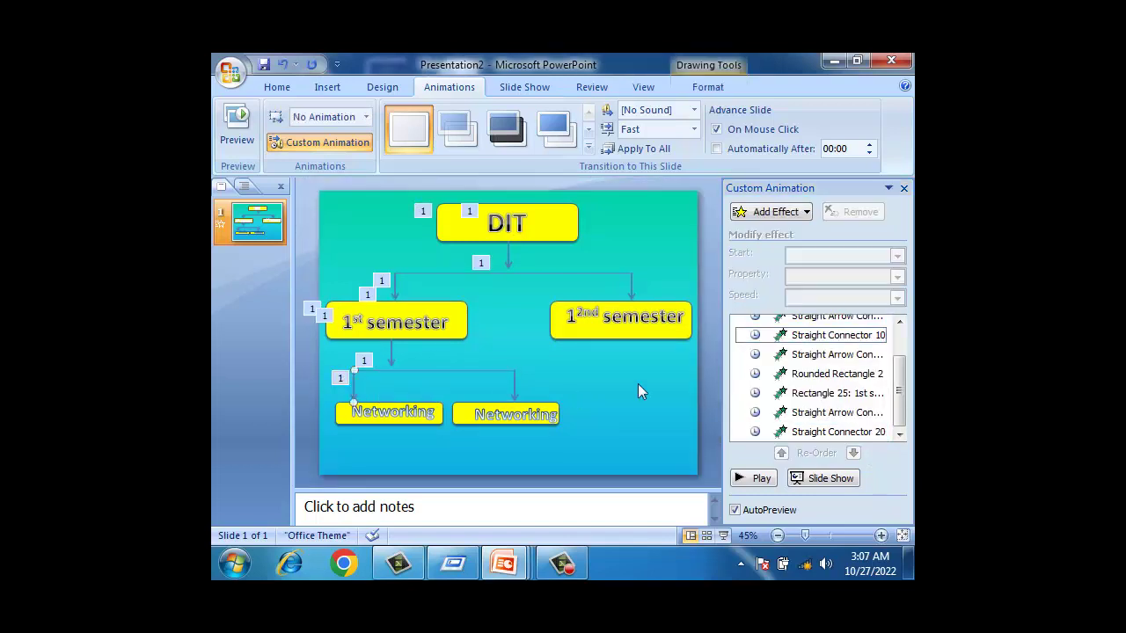
click(774, 211)
mouse_move(752, 232)
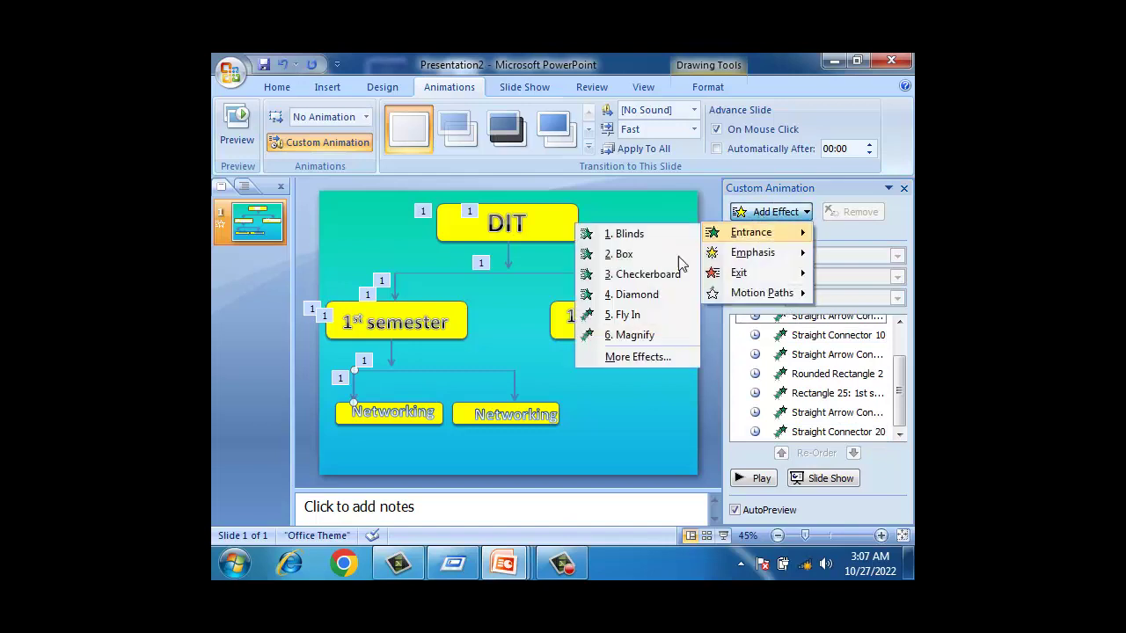
click(620, 314)
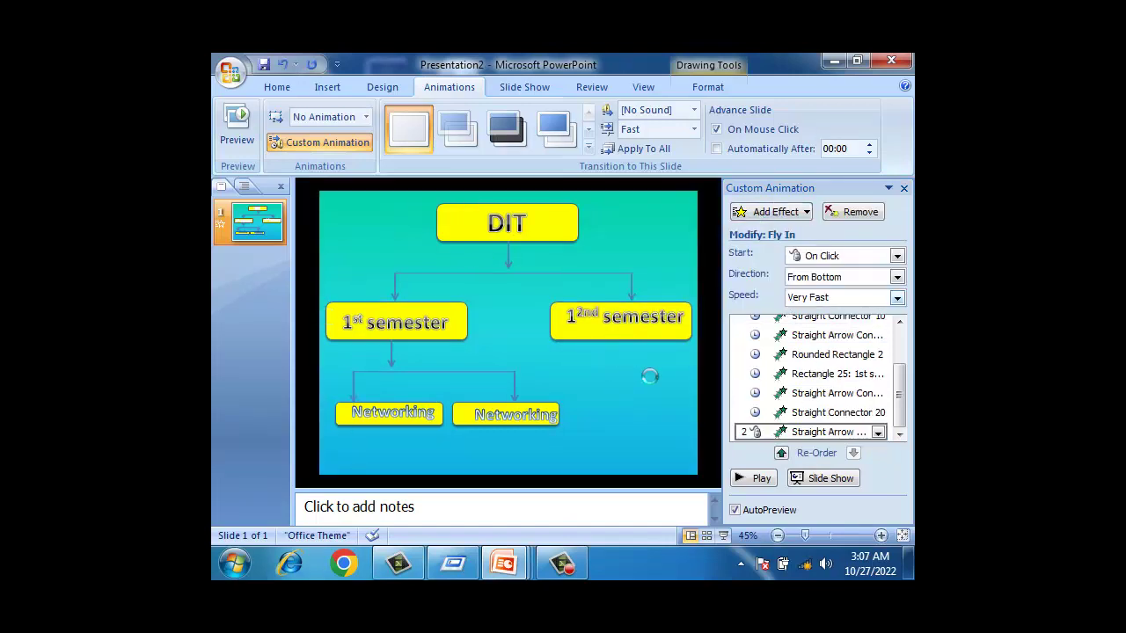
click(878, 432)
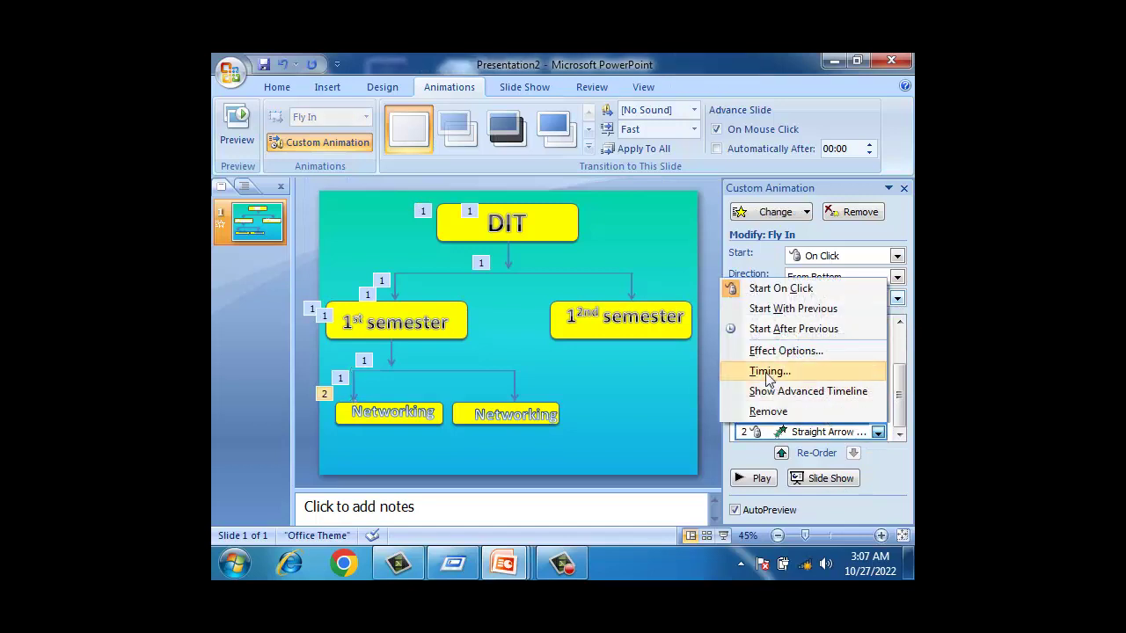
click(807, 328)
- Make the left Networking box fly in from the left, after the previous animation
click(390, 409)
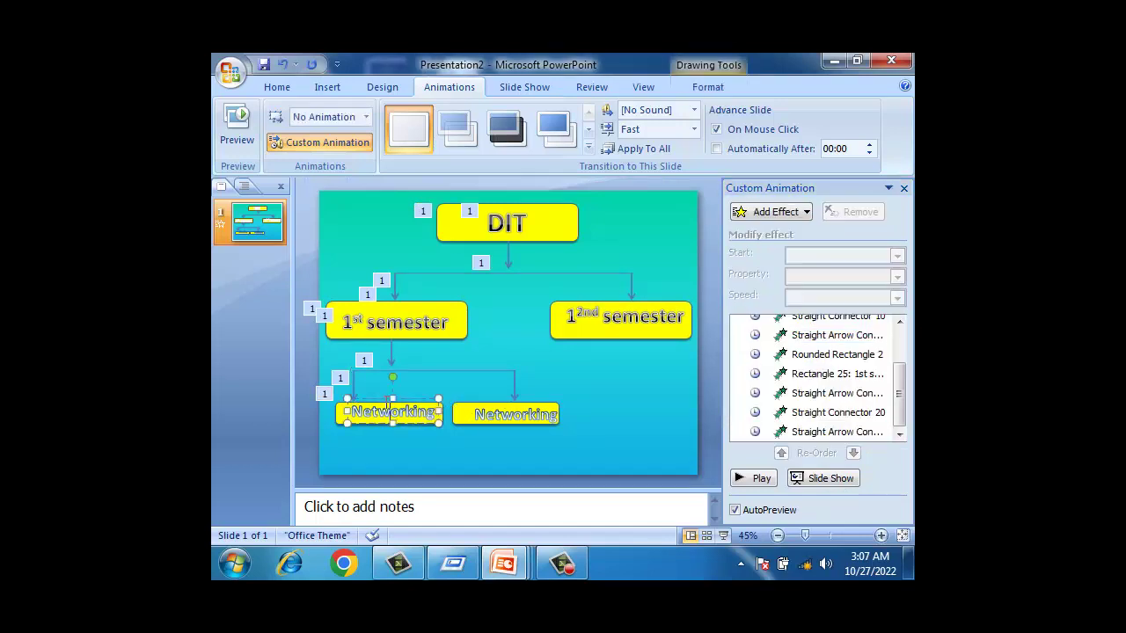
click(333, 413)
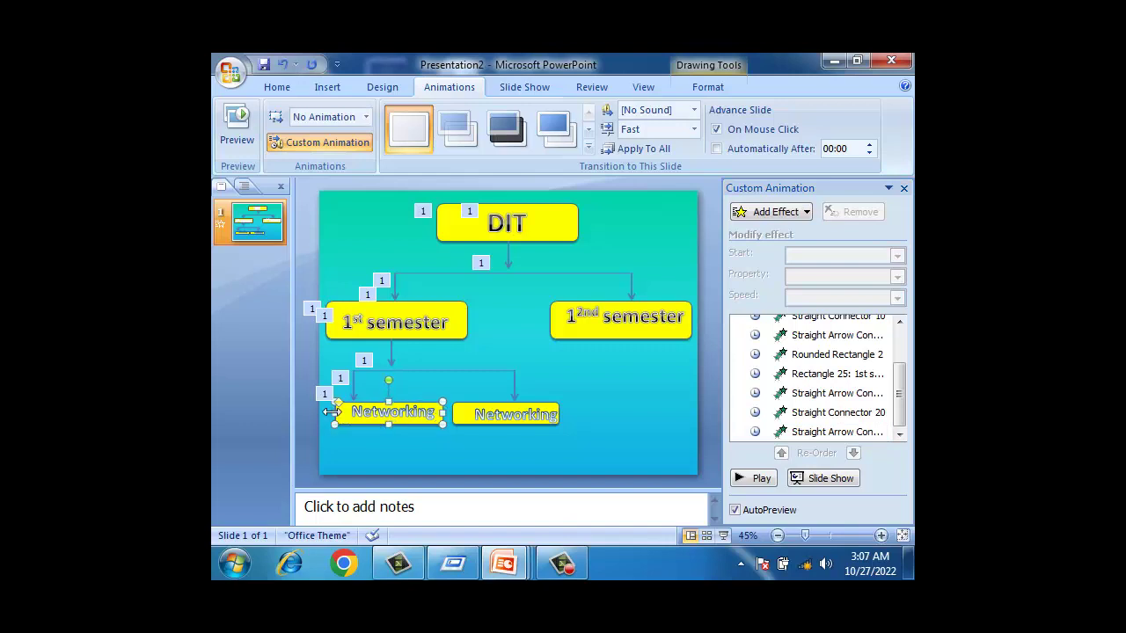
click(774, 212)
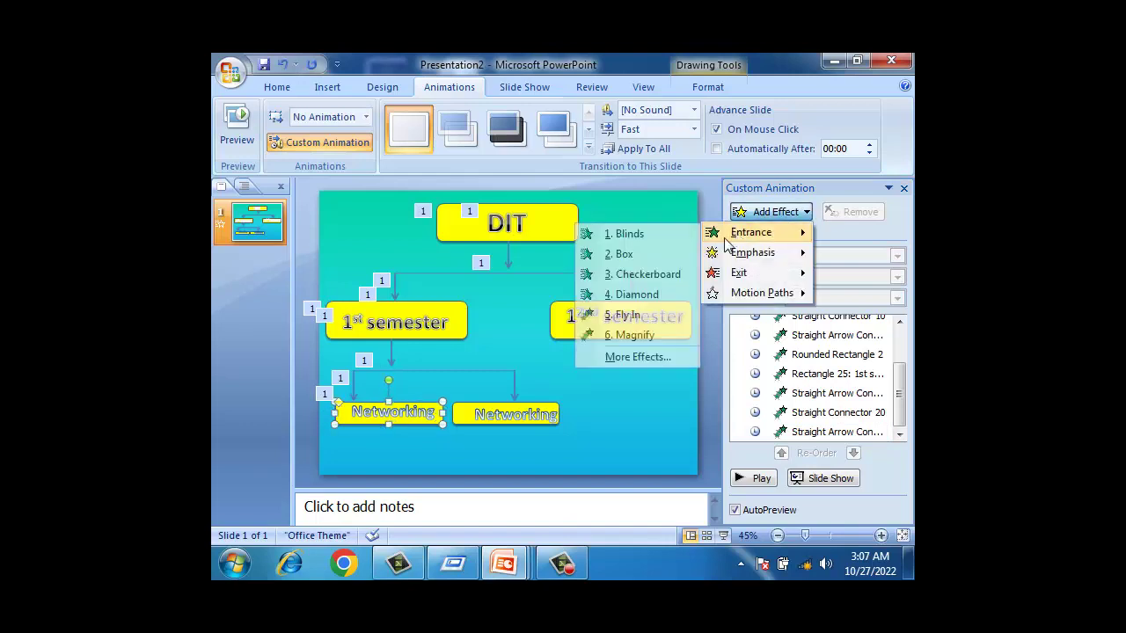
click(668, 317)
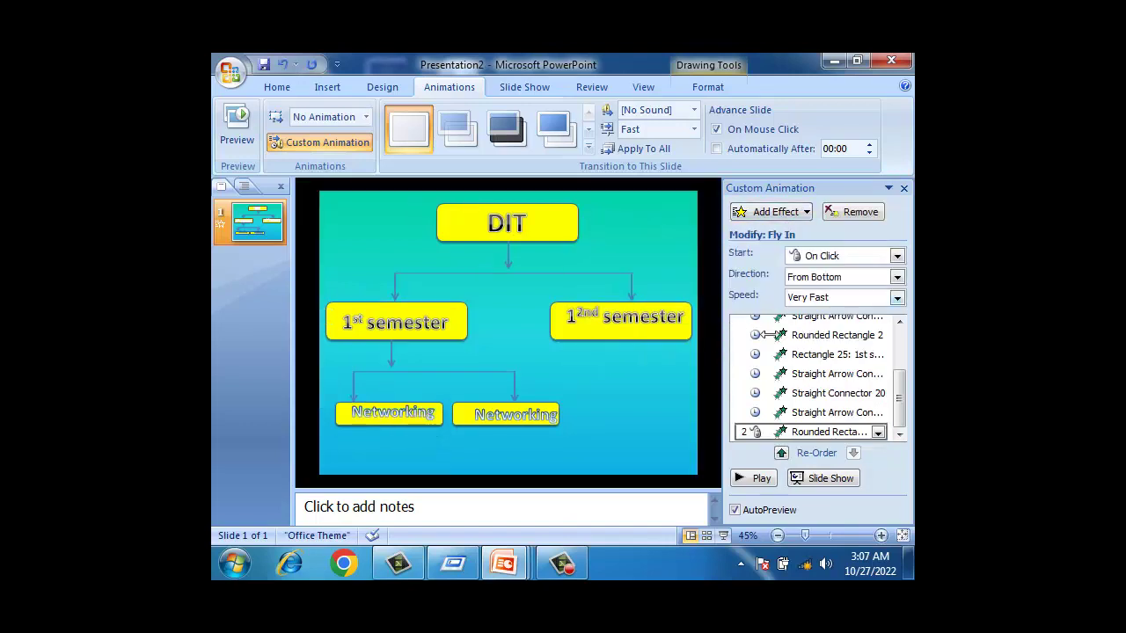
click(897, 277)
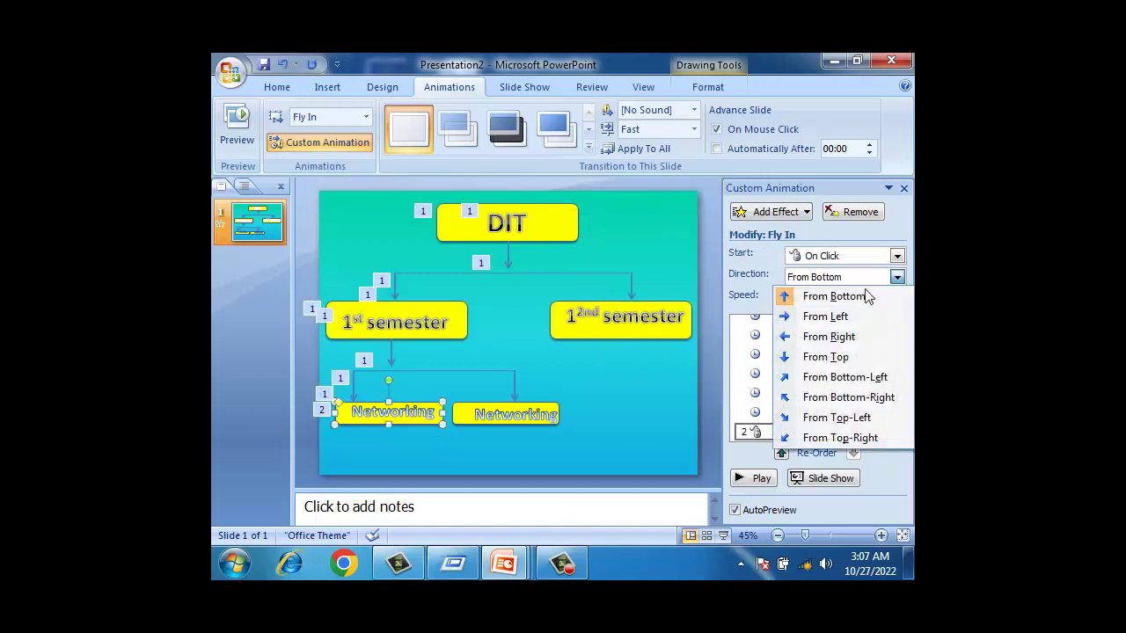
click(840, 318)
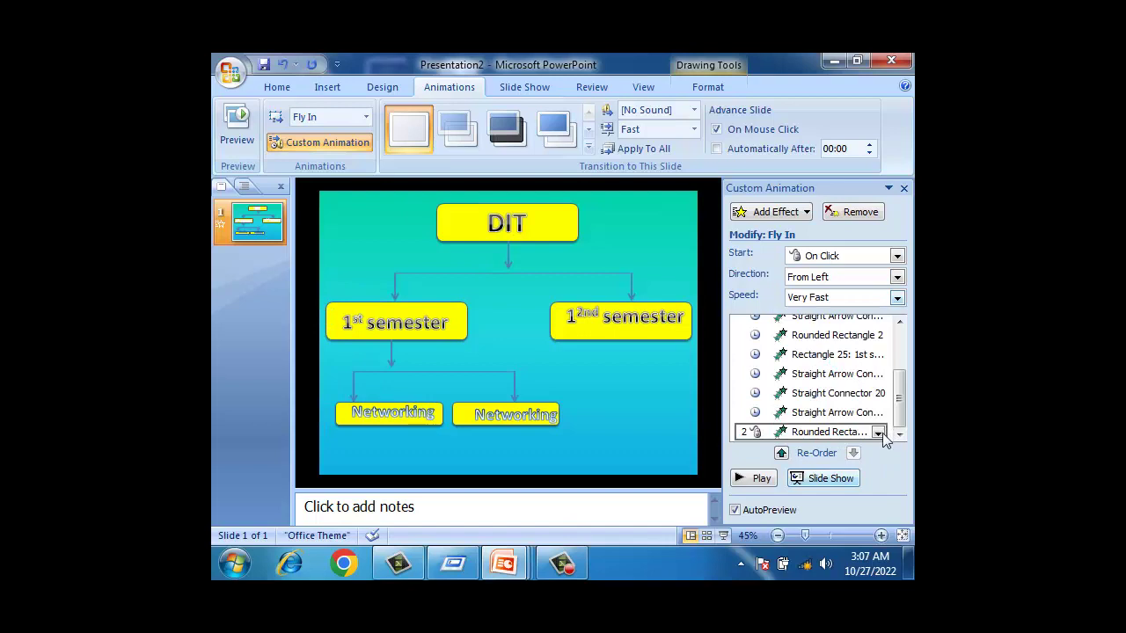
click(878, 432)
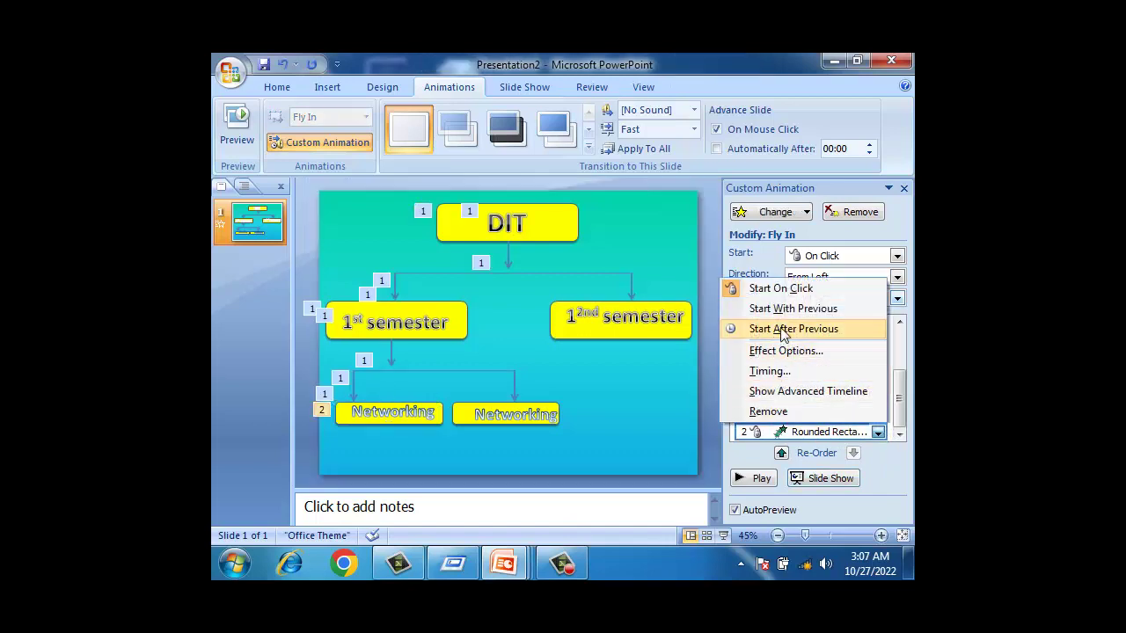
click(781, 330)
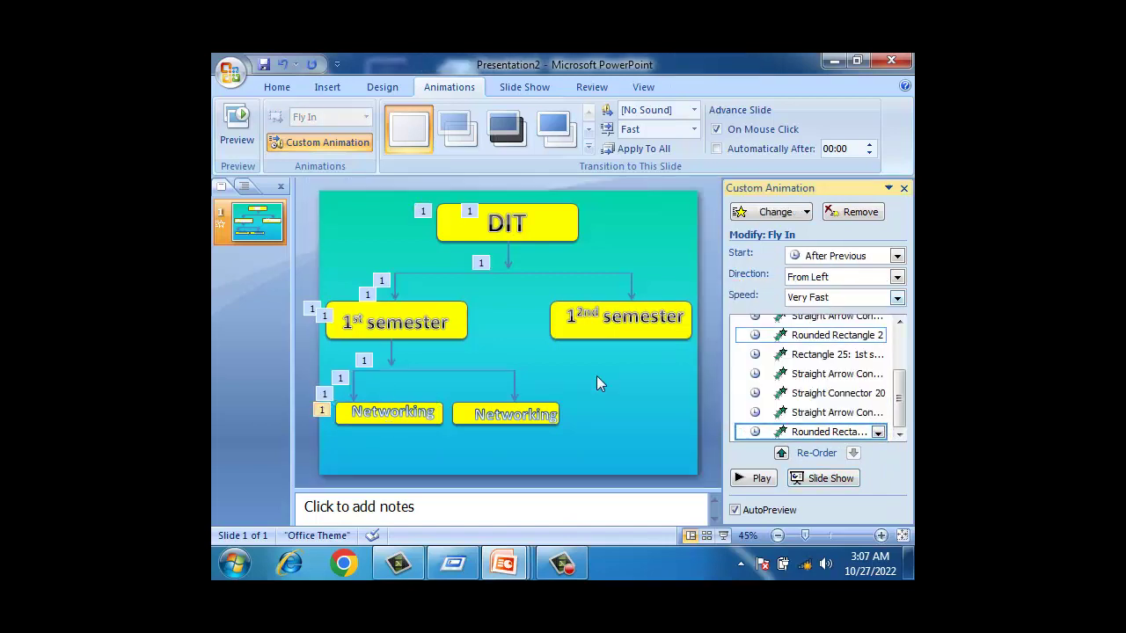
- Make the left Networking label fly in from the top, after the previous animation
click(415, 417)
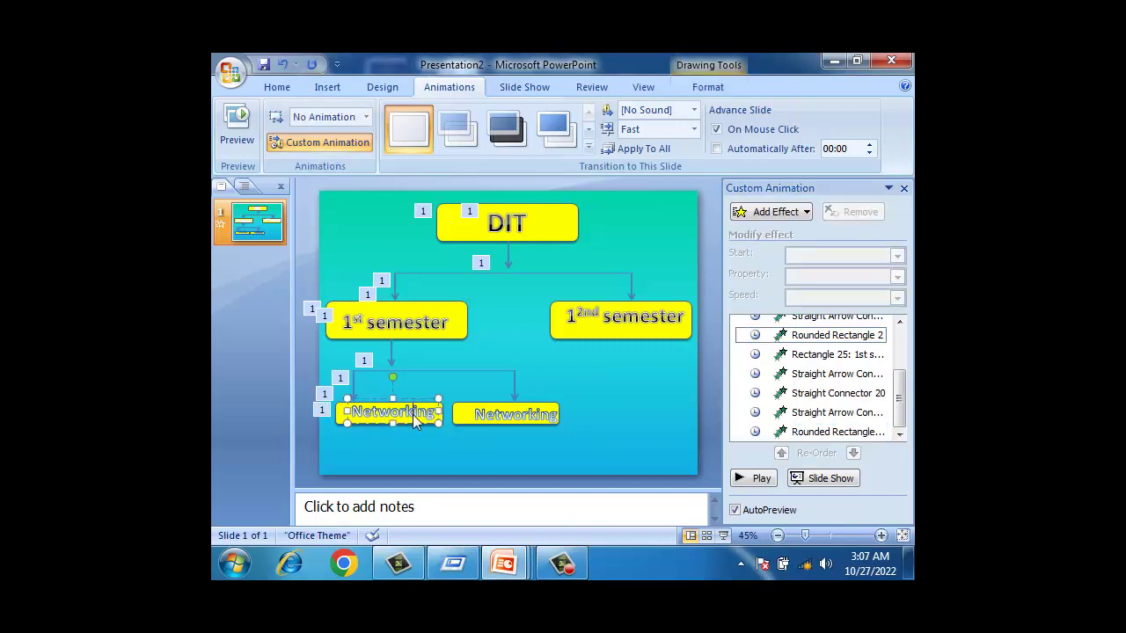
click(778, 212)
mouse_move(751, 232)
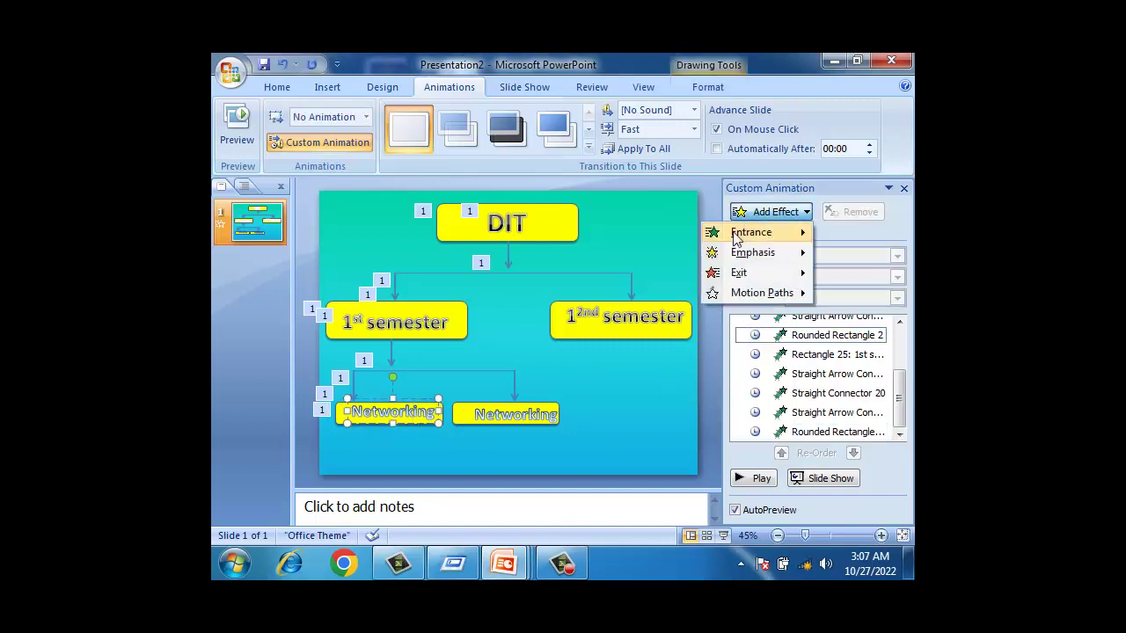
click(624, 315)
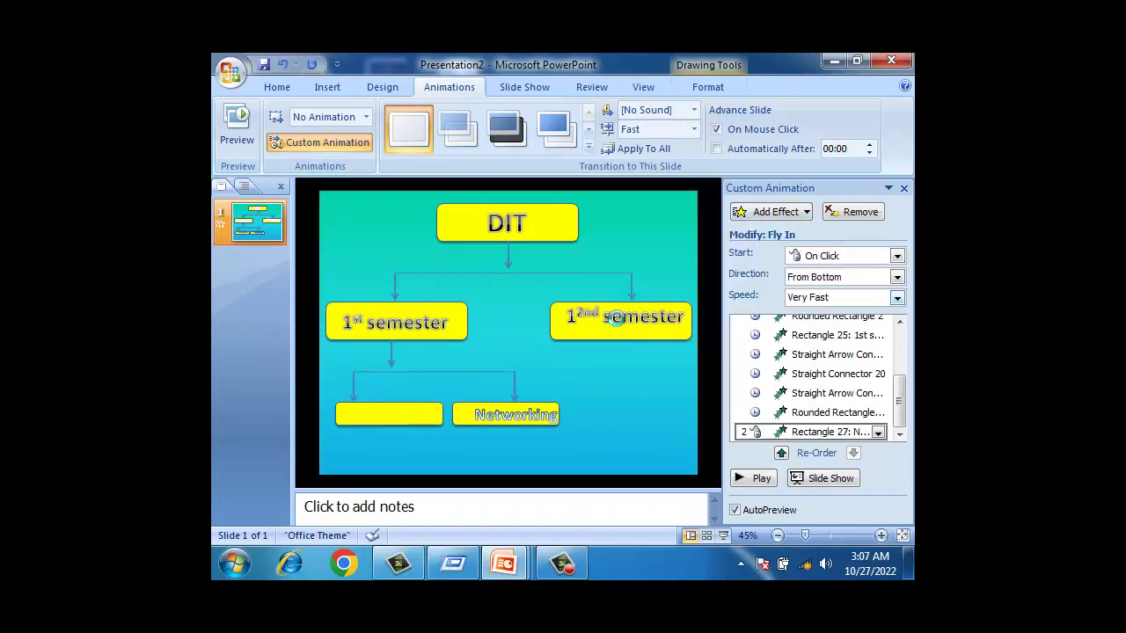
click(897, 276)
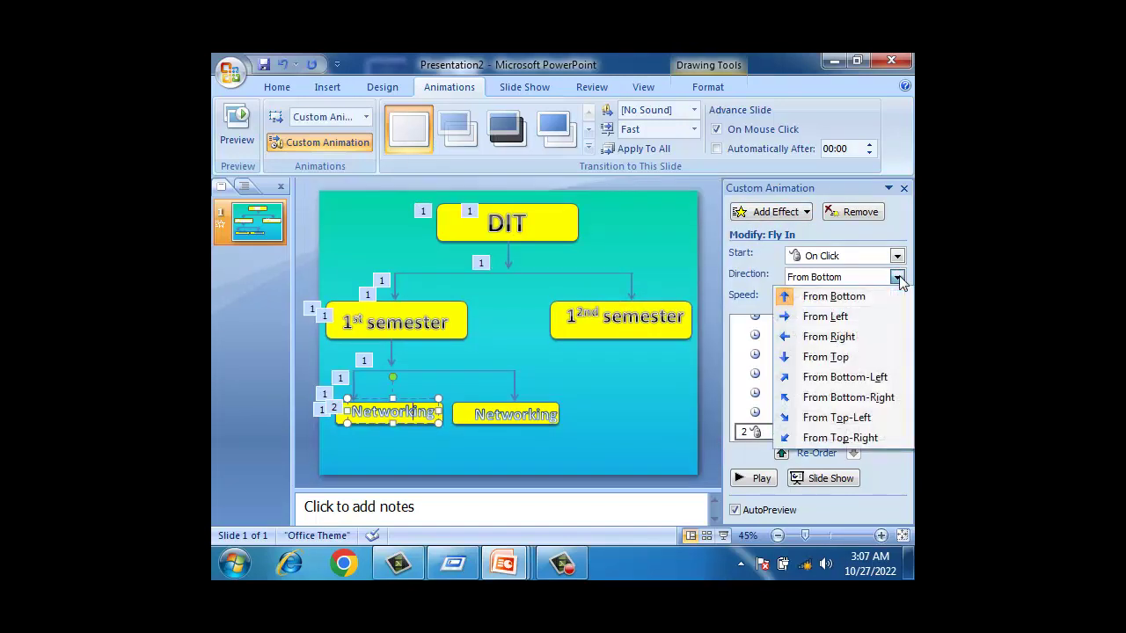
click(857, 357)
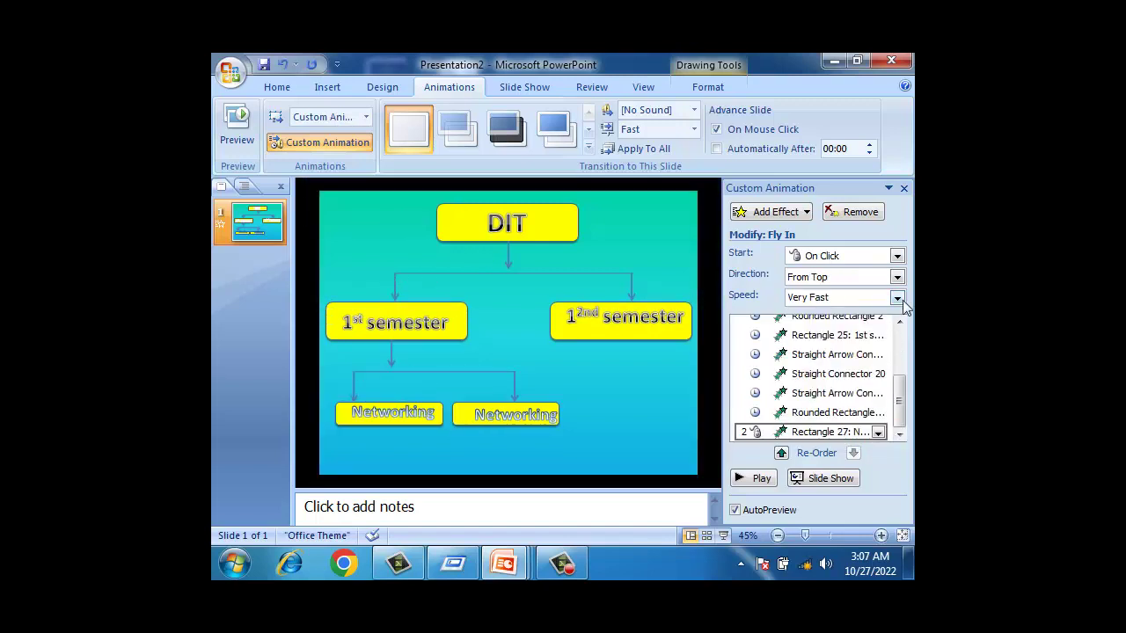
click(878, 432)
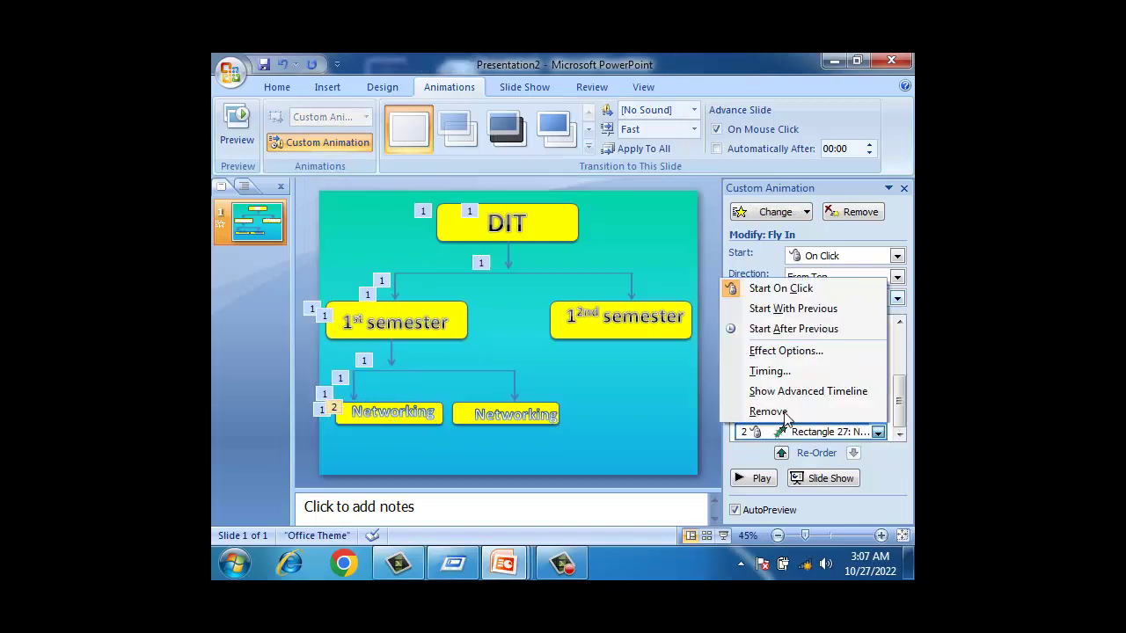
click(775, 329)
click(518, 377)
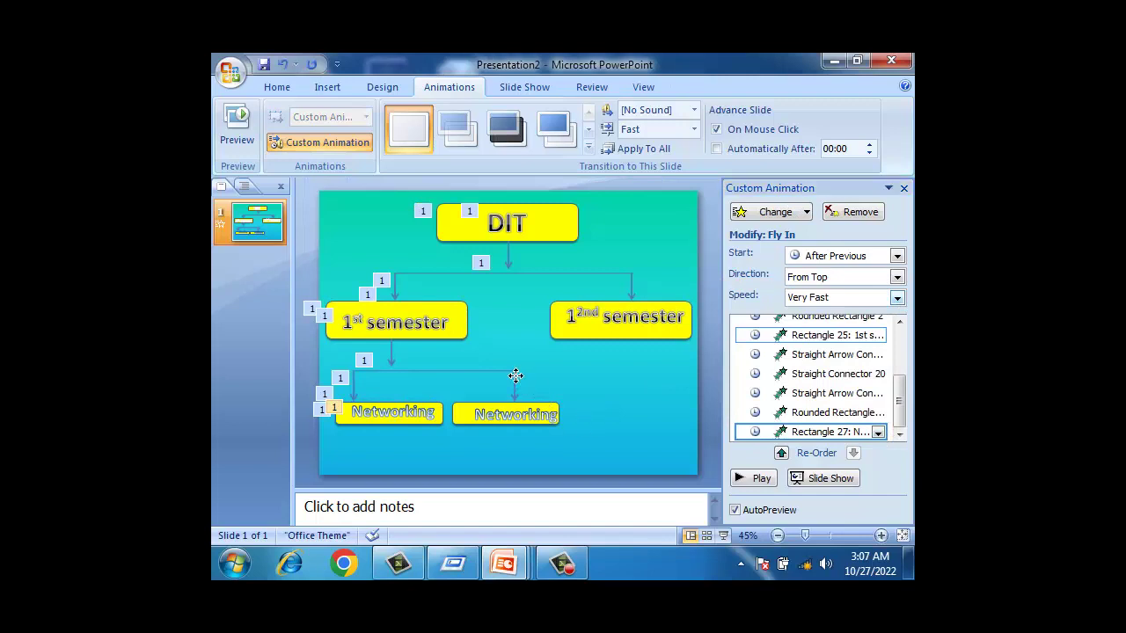
click(770, 212)
mouse_move(751, 232)
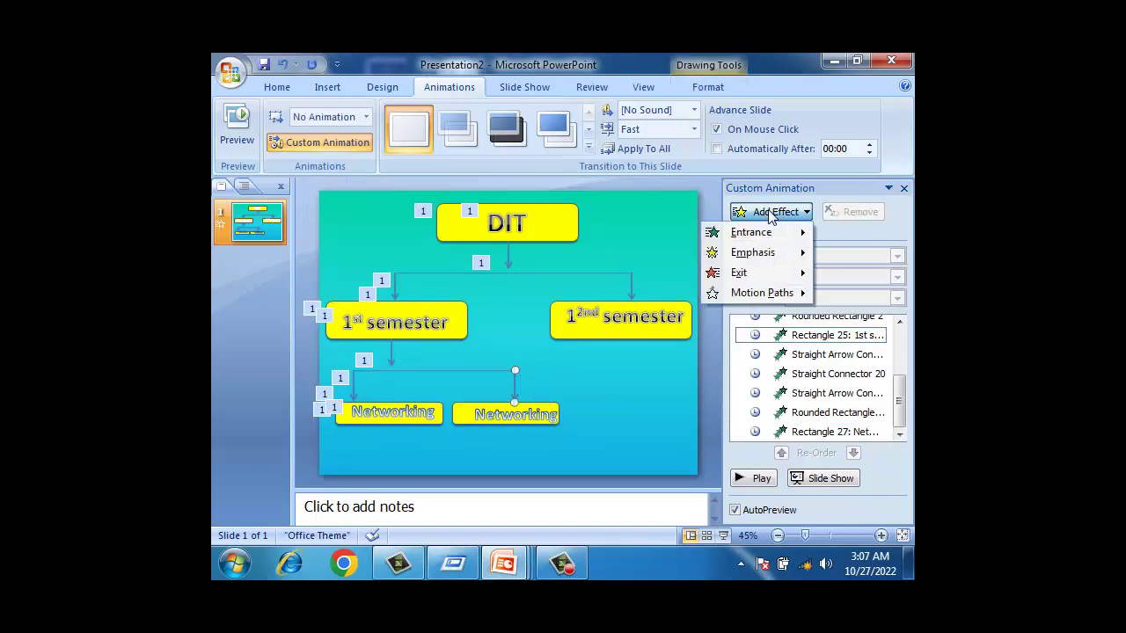
- Give the connectors above the right Networking and 2nd semester boxes after-previous Fly In entrances
click(627, 315)
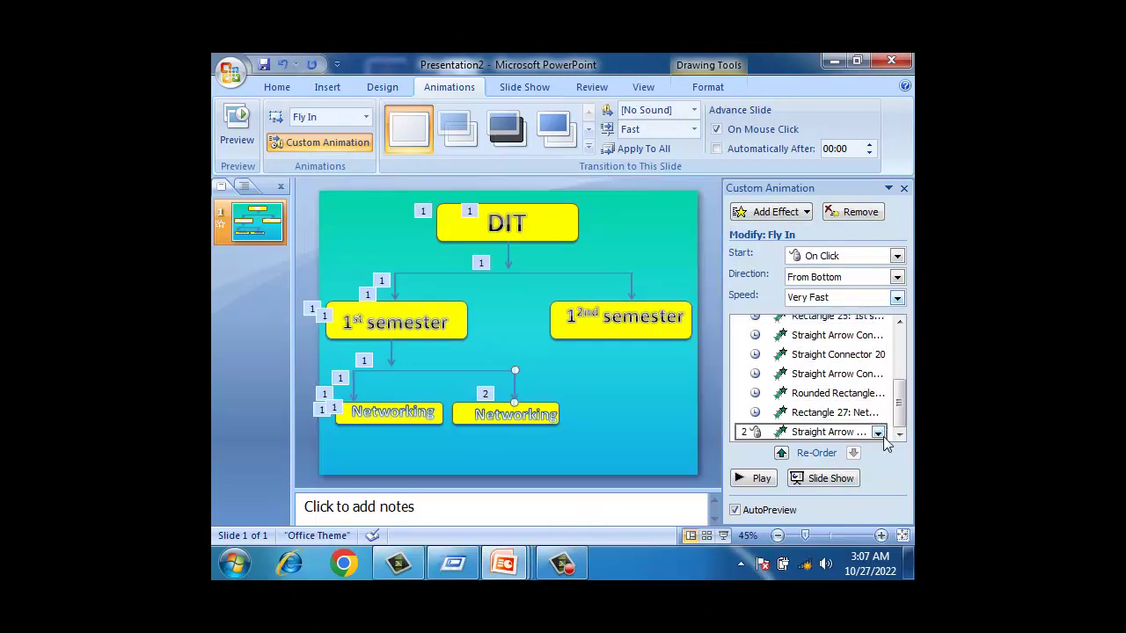
click(877, 432)
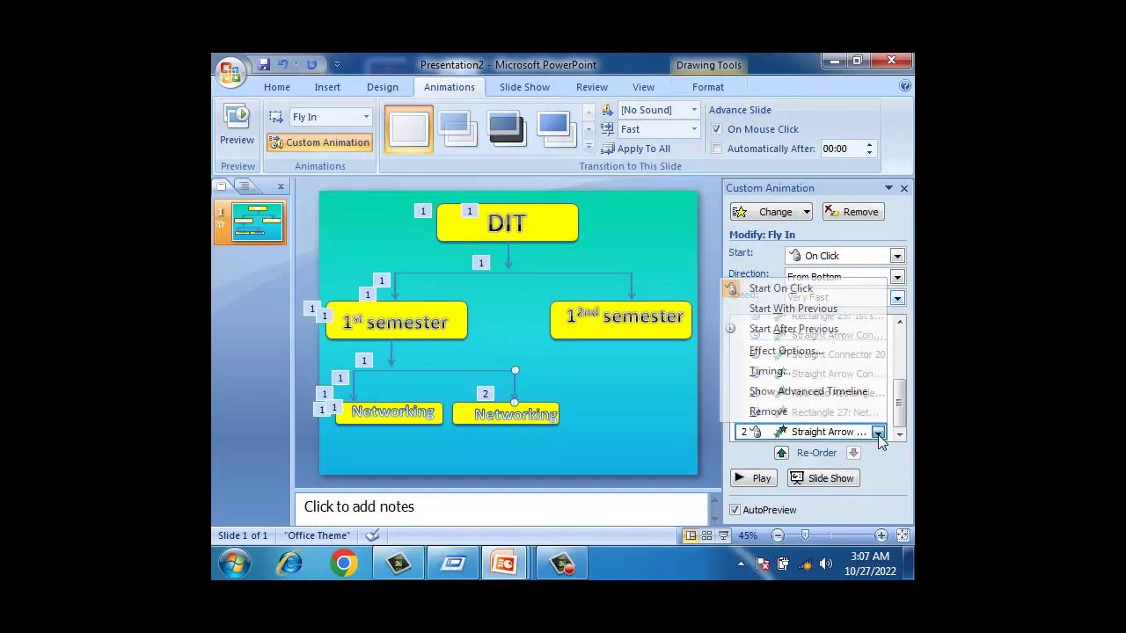
click(787, 328)
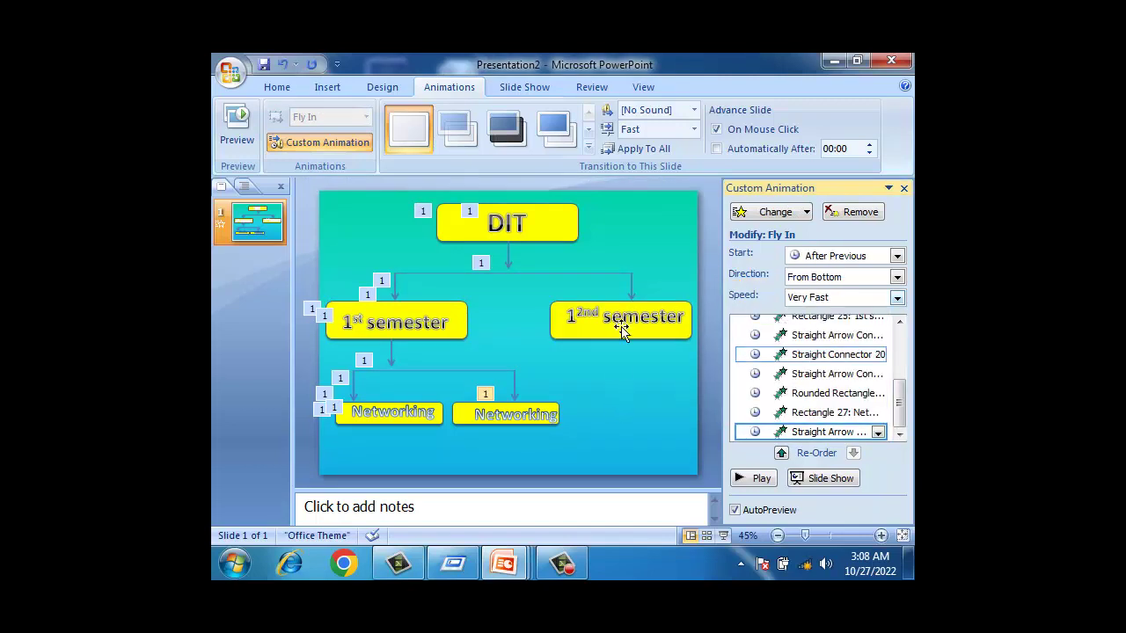
click(634, 286)
click(771, 212)
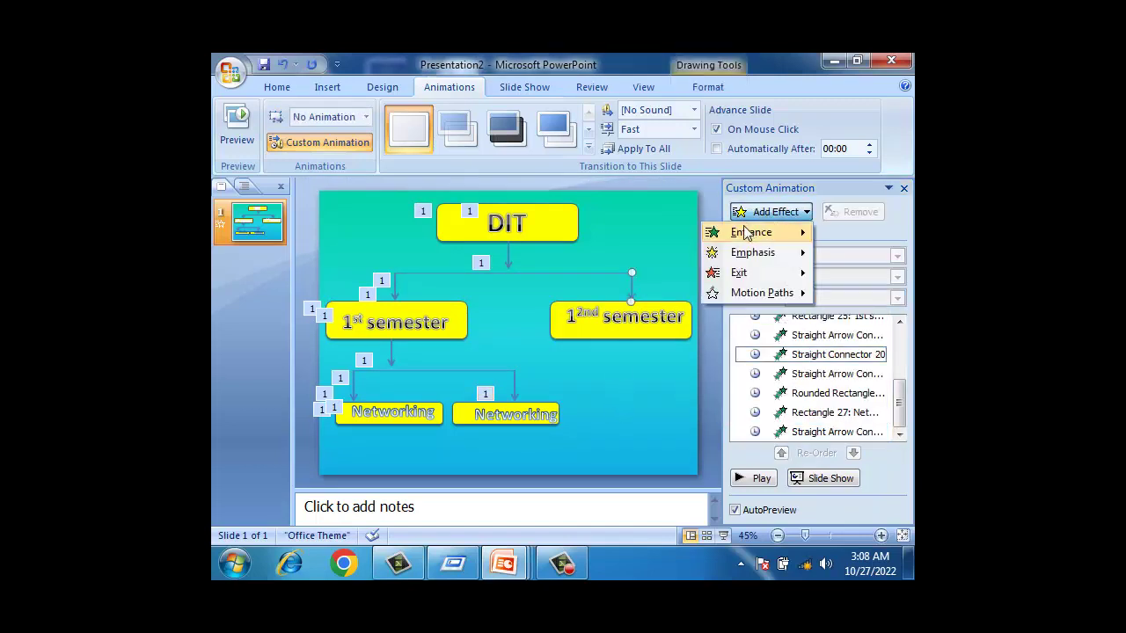
click(631, 315)
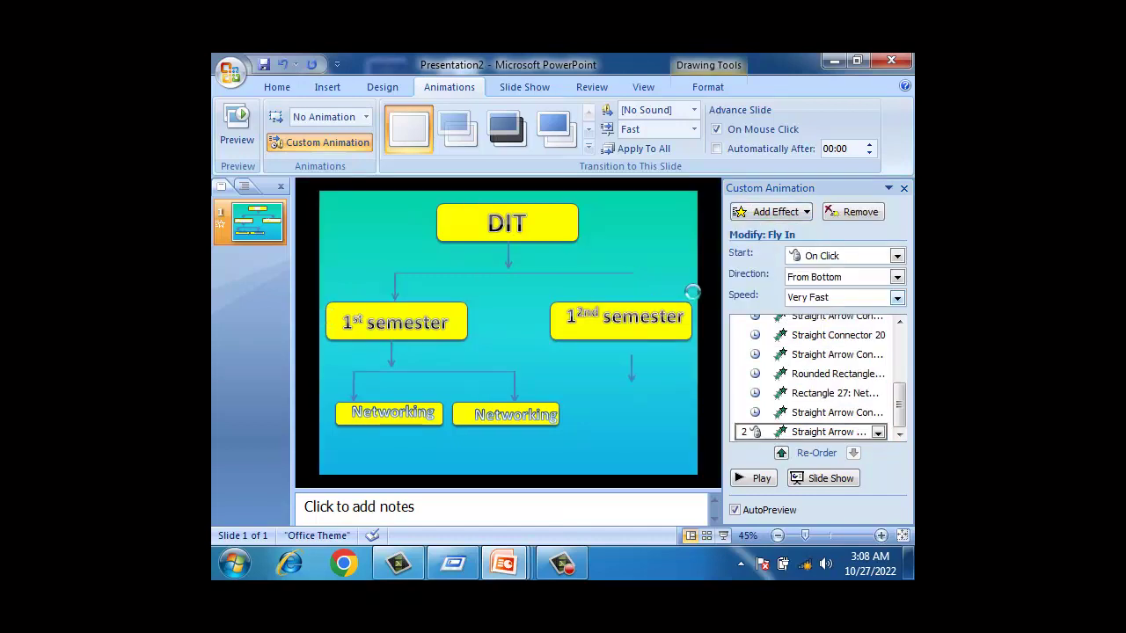
click(877, 432)
click(787, 332)
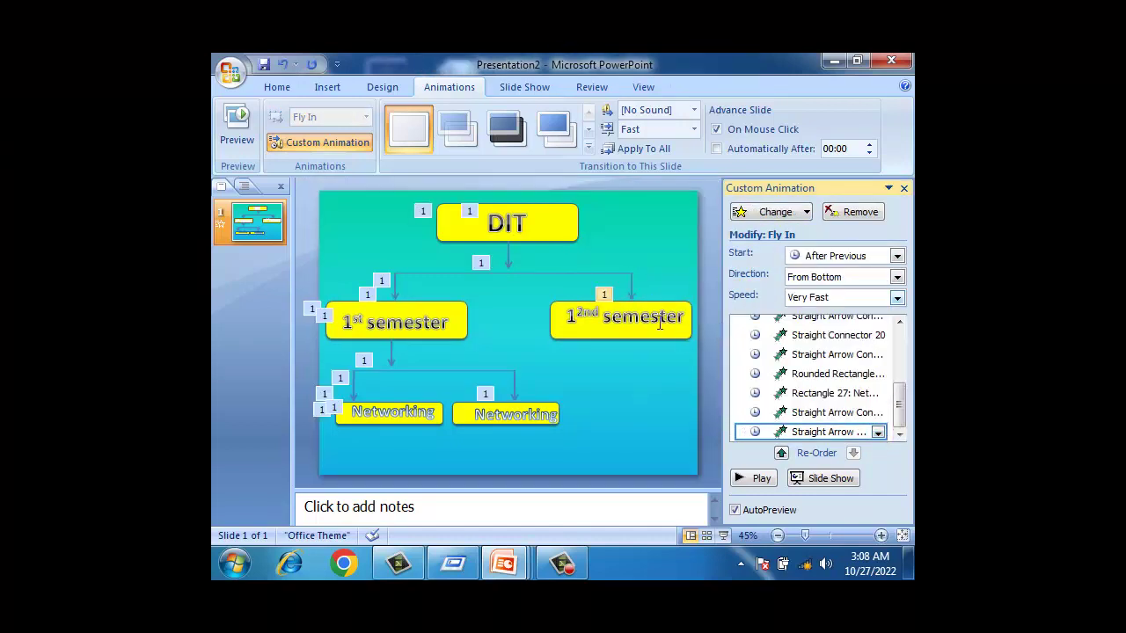
- Make the 2nd semester box fly in from the right, after the previous animation
click(646, 315)
click(657, 339)
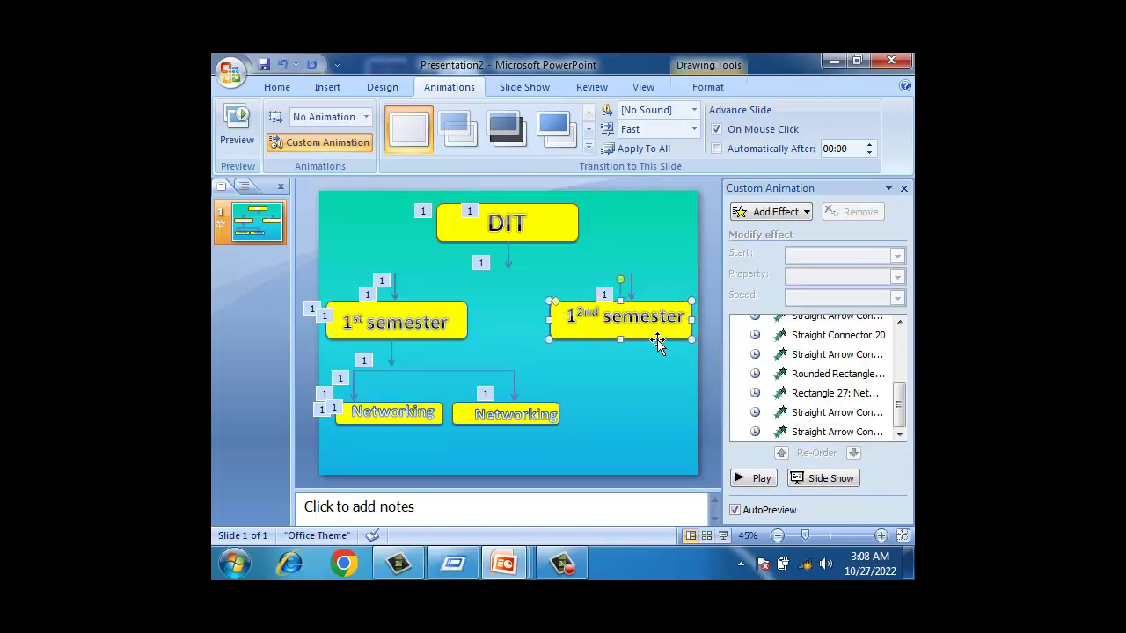
click(771, 212)
mouse_move(752, 232)
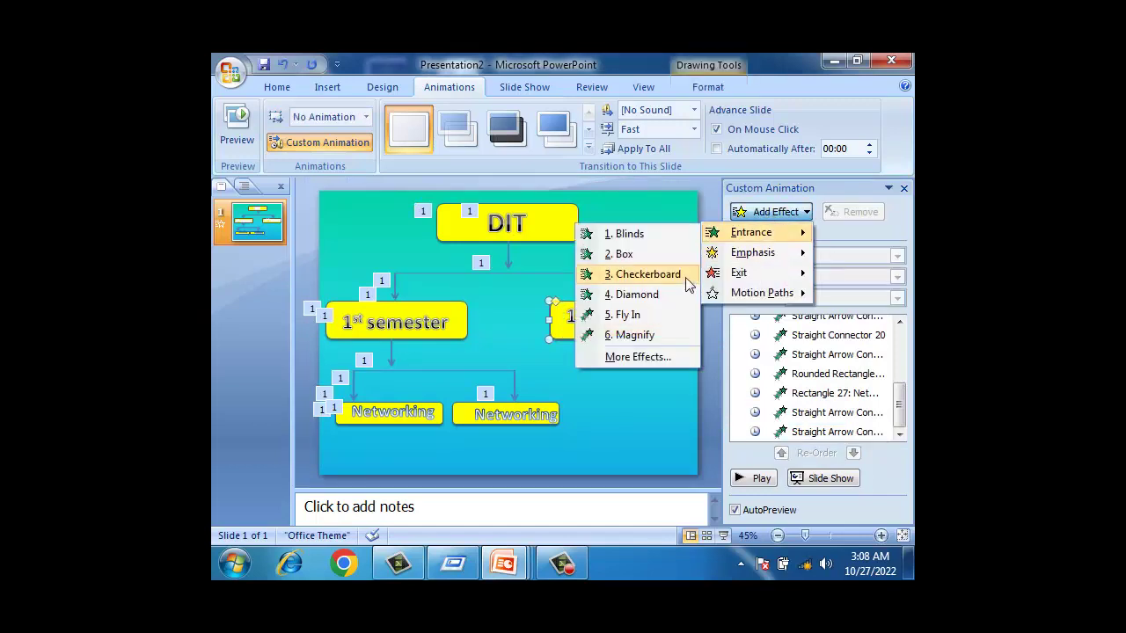
click(626, 312)
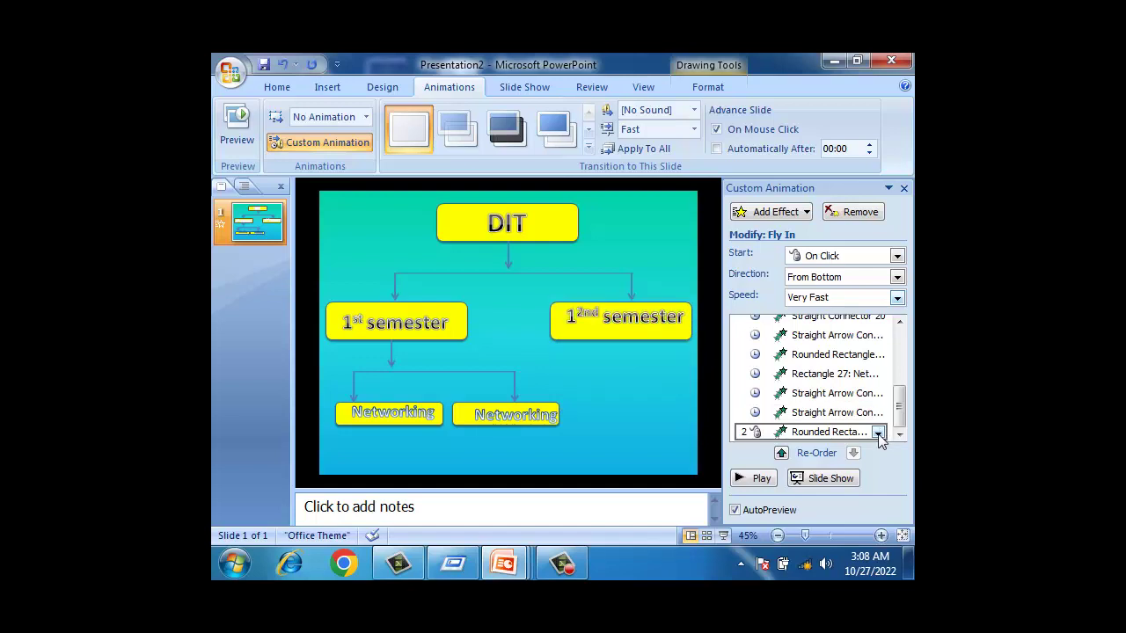
click(897, 277)
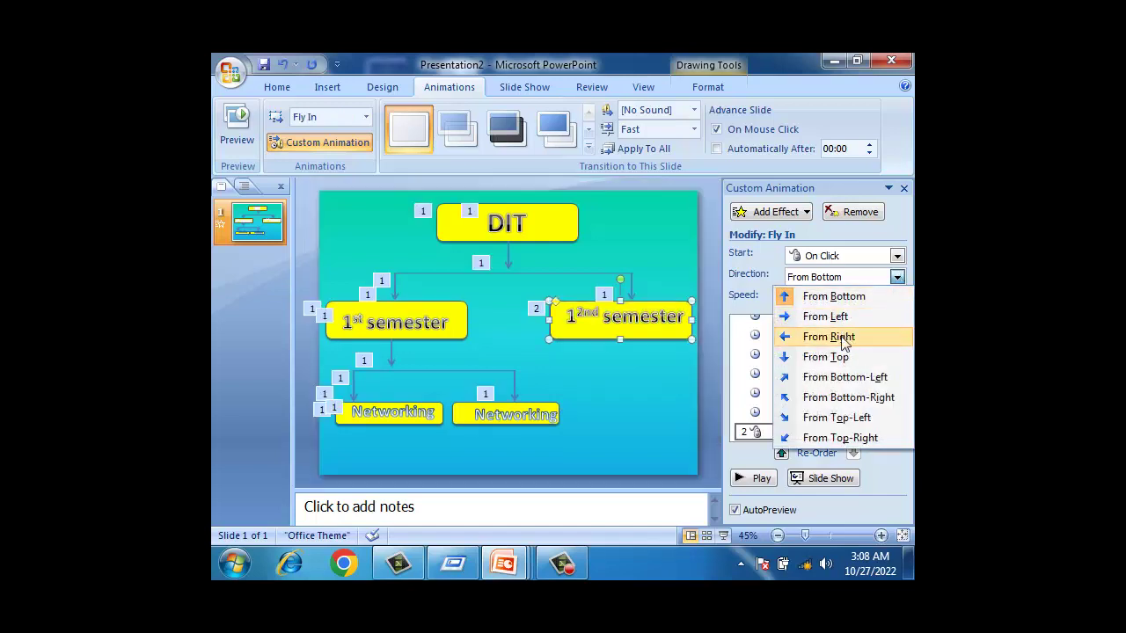
click(869, 330)
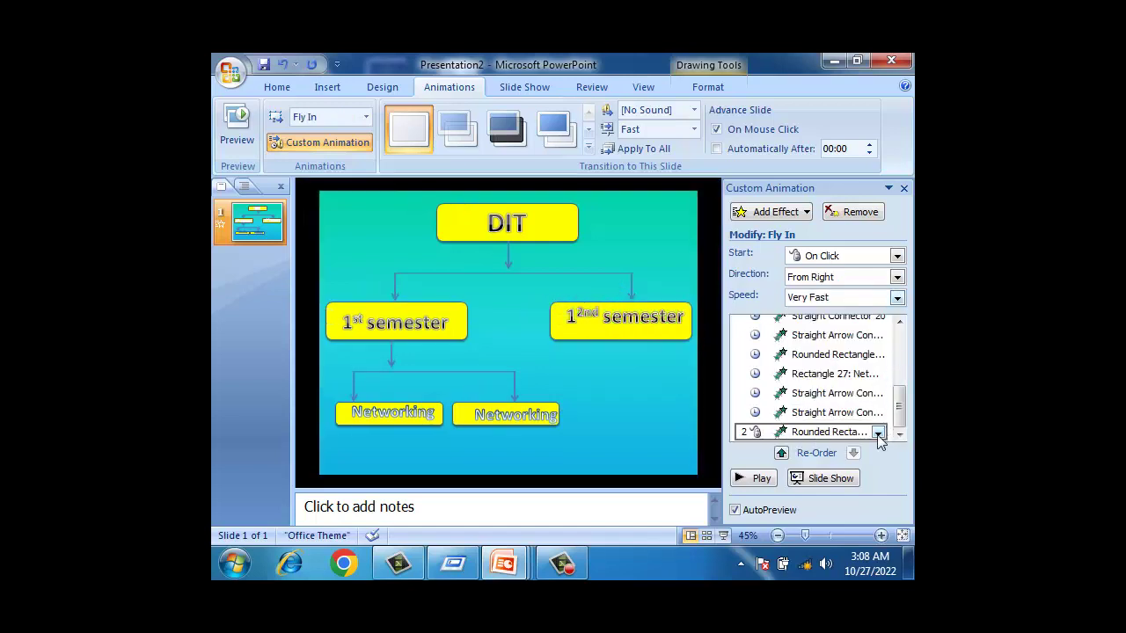
click(877, 432)
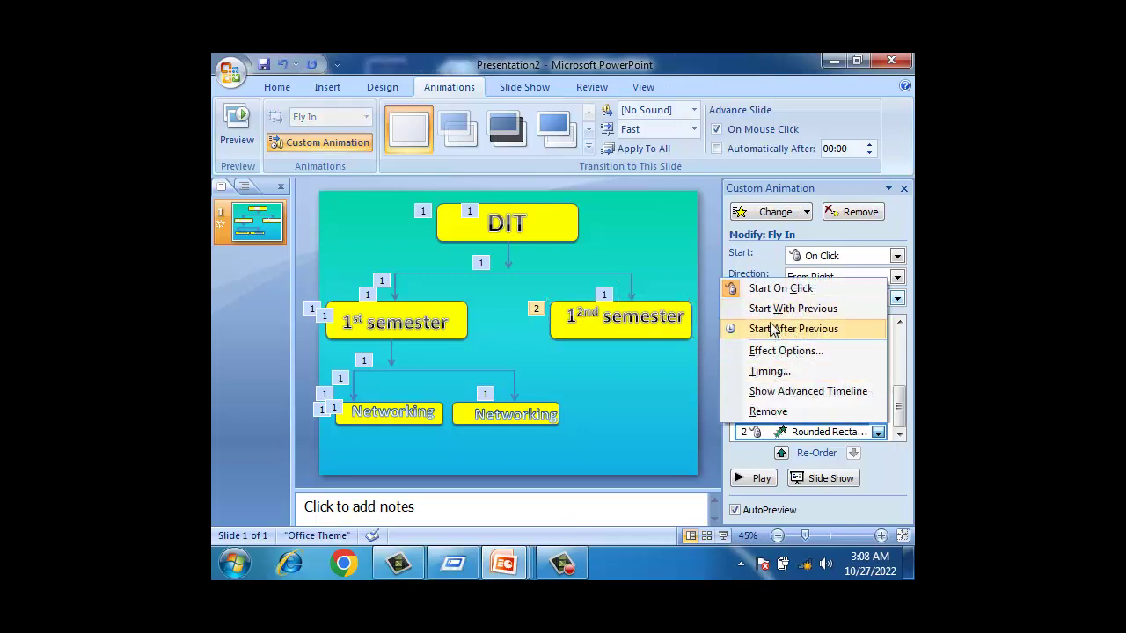
click(769, 327)
- Add an after-previous Fly In entrance from the bottom to the 2nd semester text
click(655, 323)
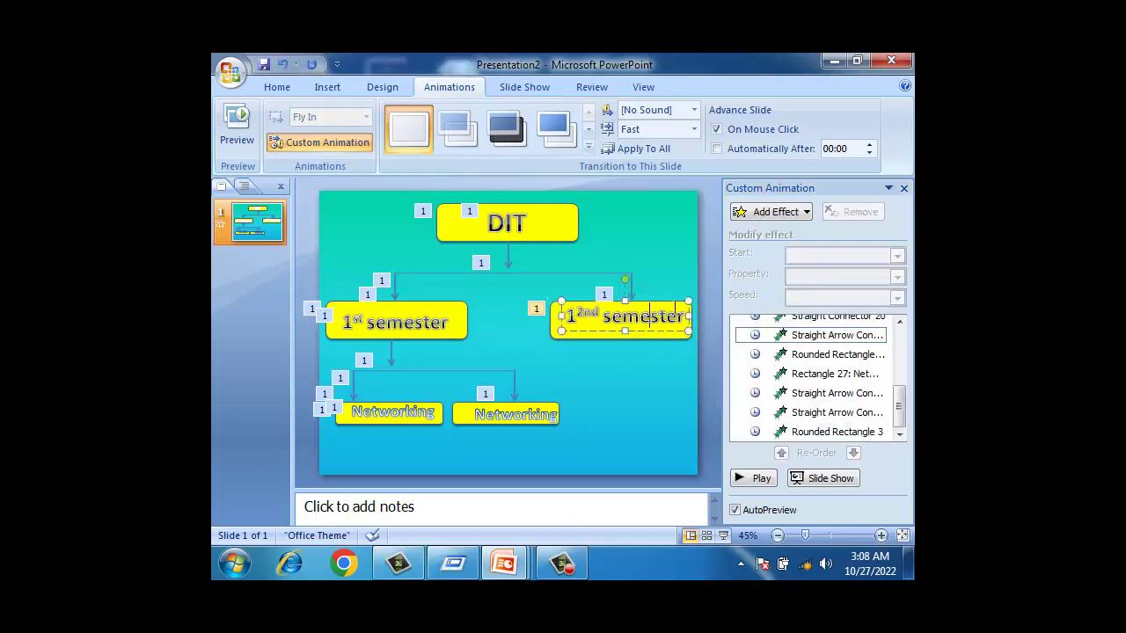
click(762, 215)
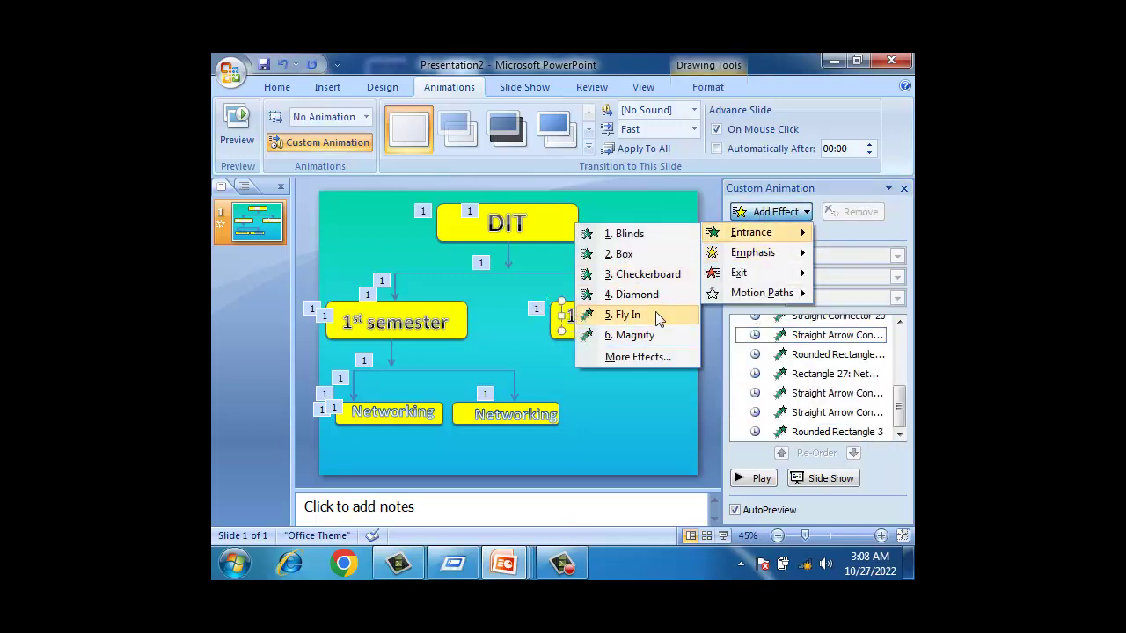
click(660, 316)
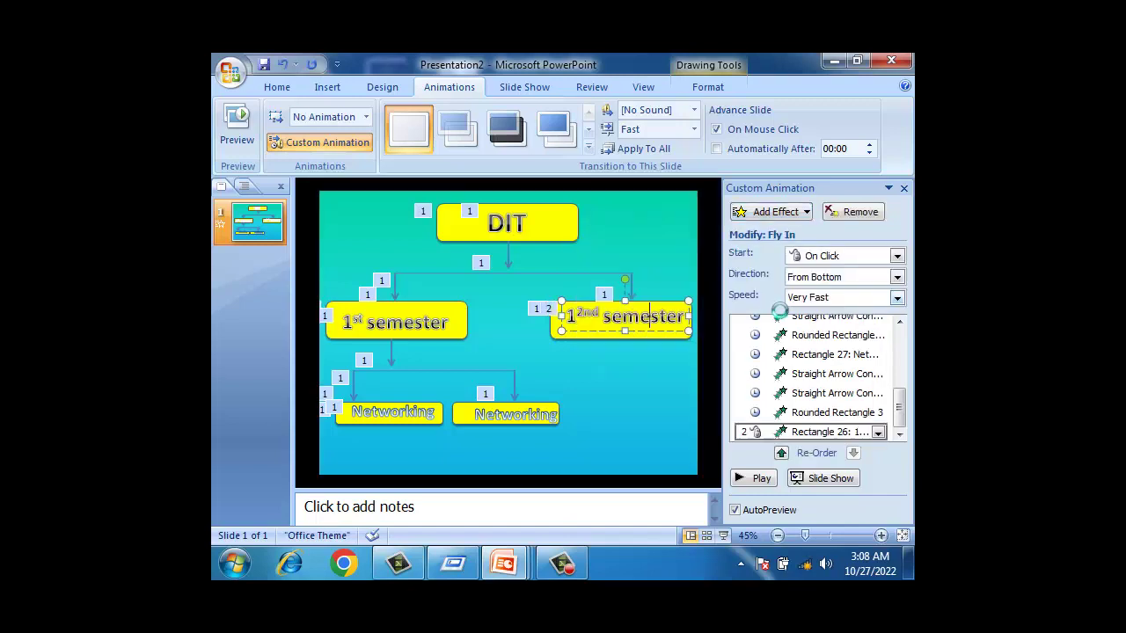
click(877, 432)
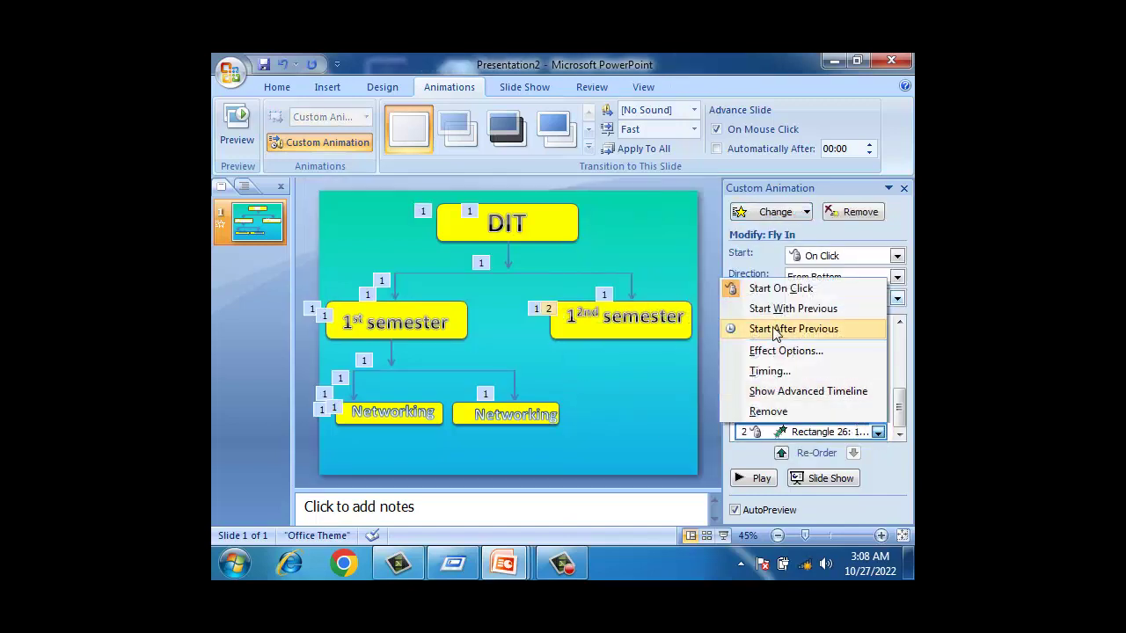
click(774, 331)
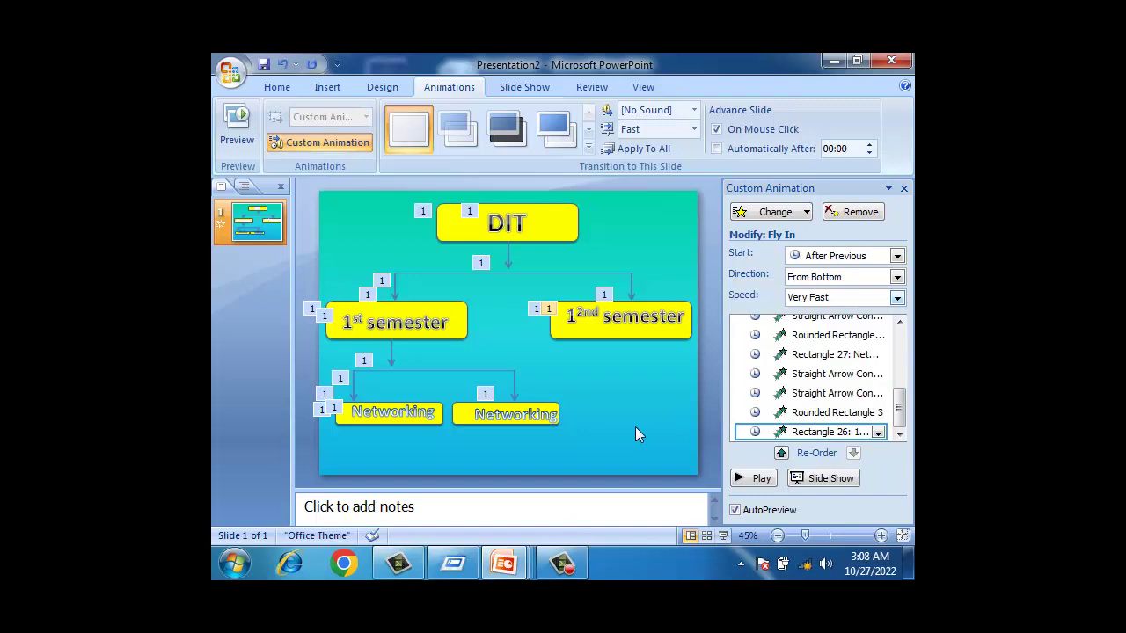
- Preview the slide 1 animations in a slide show, then return to editing
key(F5)
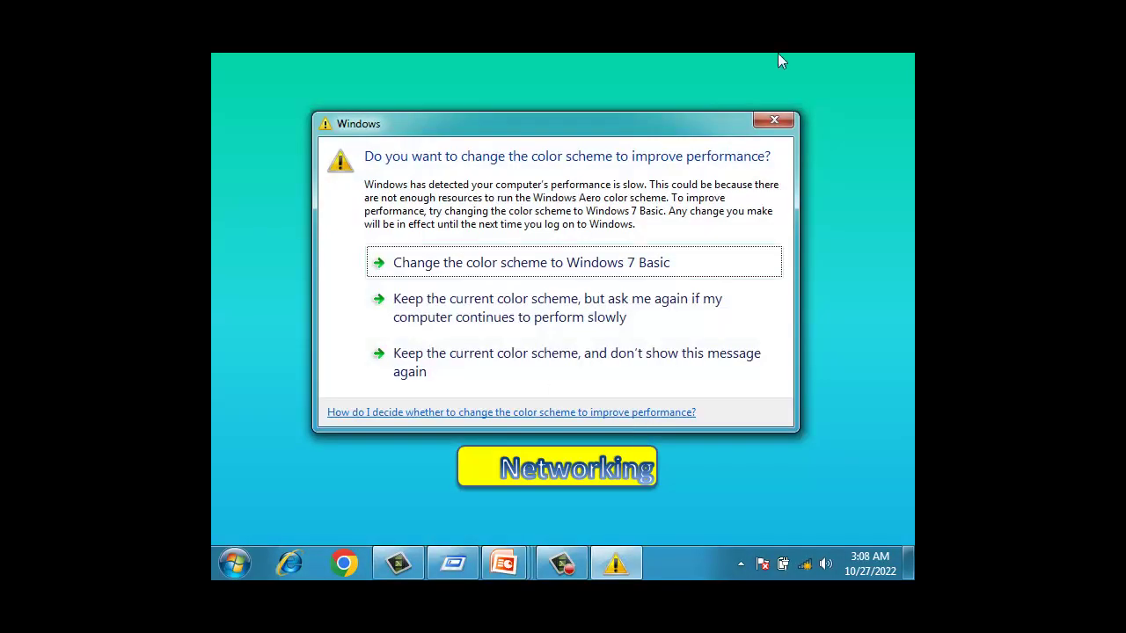
click(788, 123)
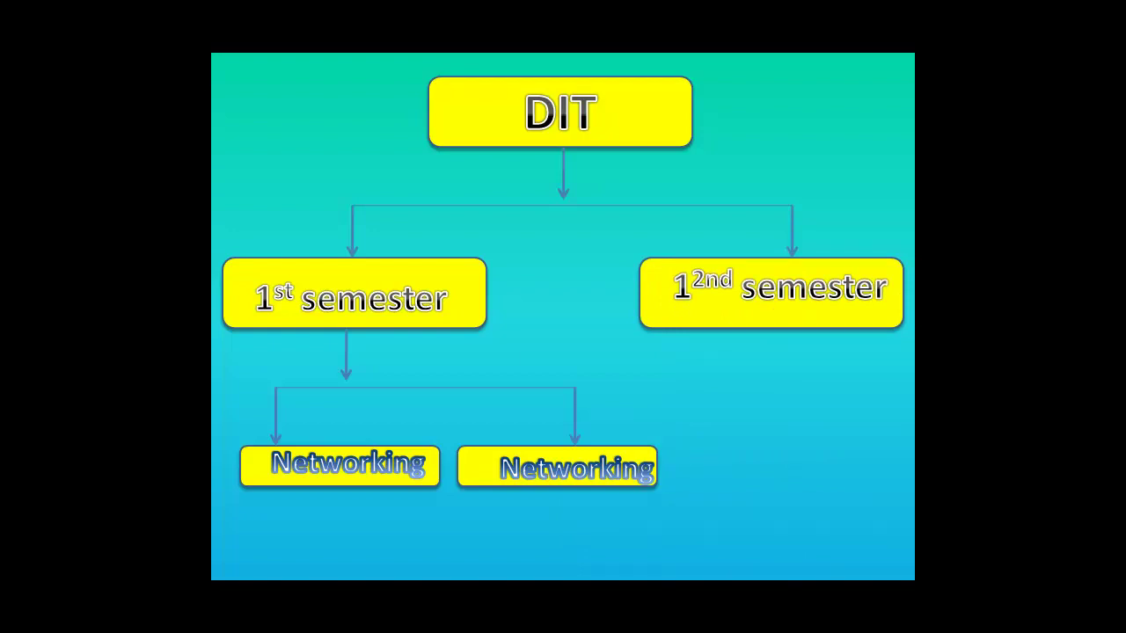
key(Escape)
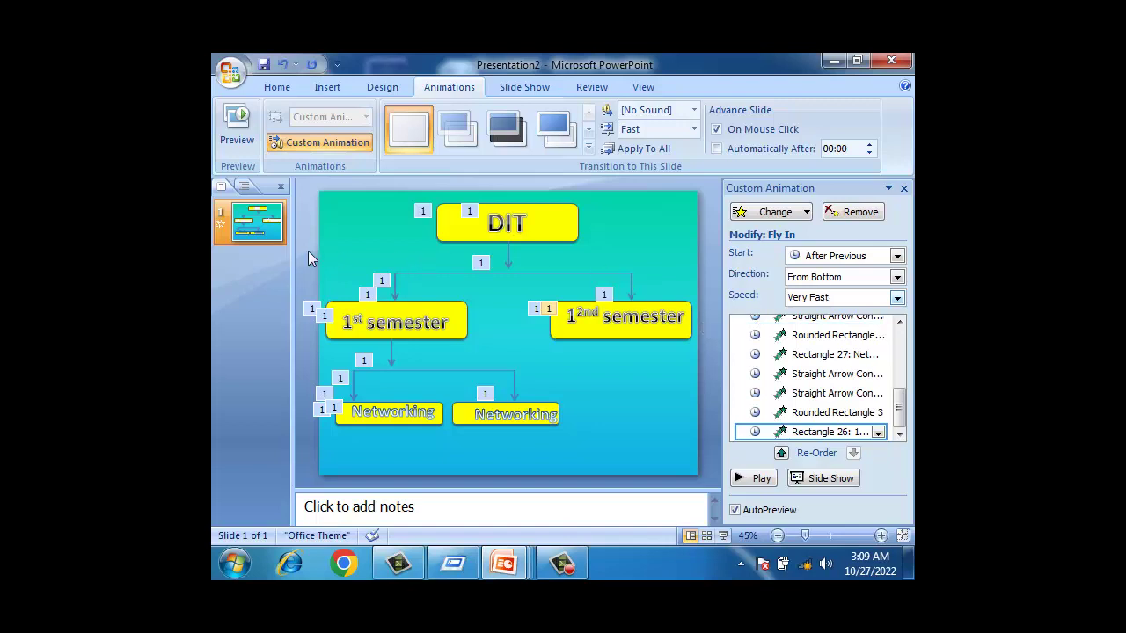
- Add a blank slide 2 and draw a text box across its top
key(ctrl+m)
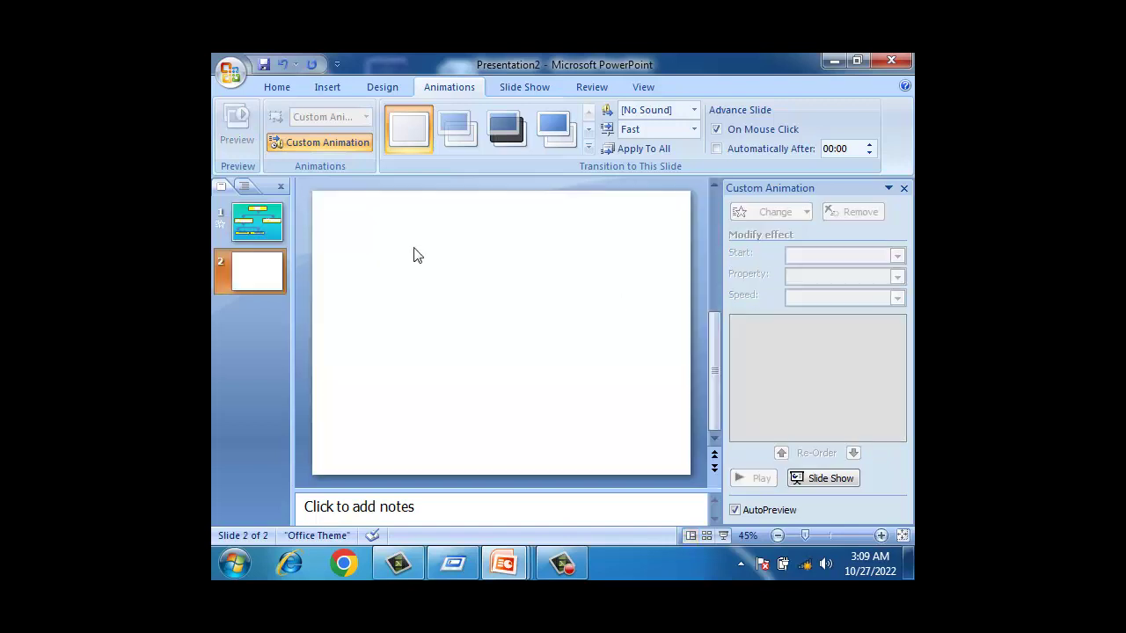
click(904, 188)
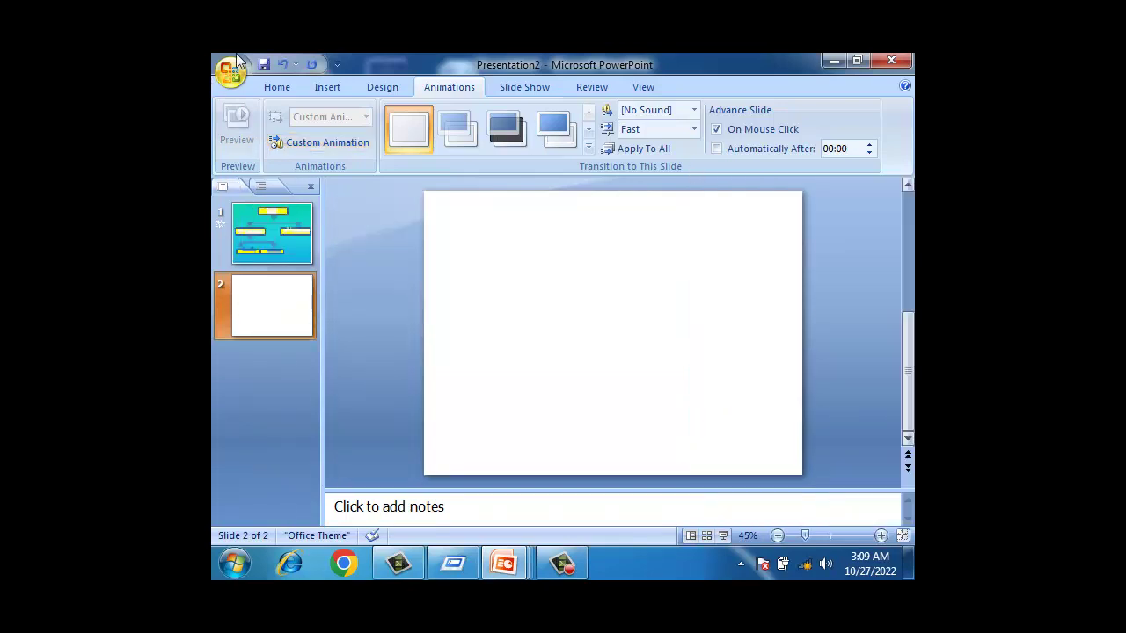
click(340, 88)
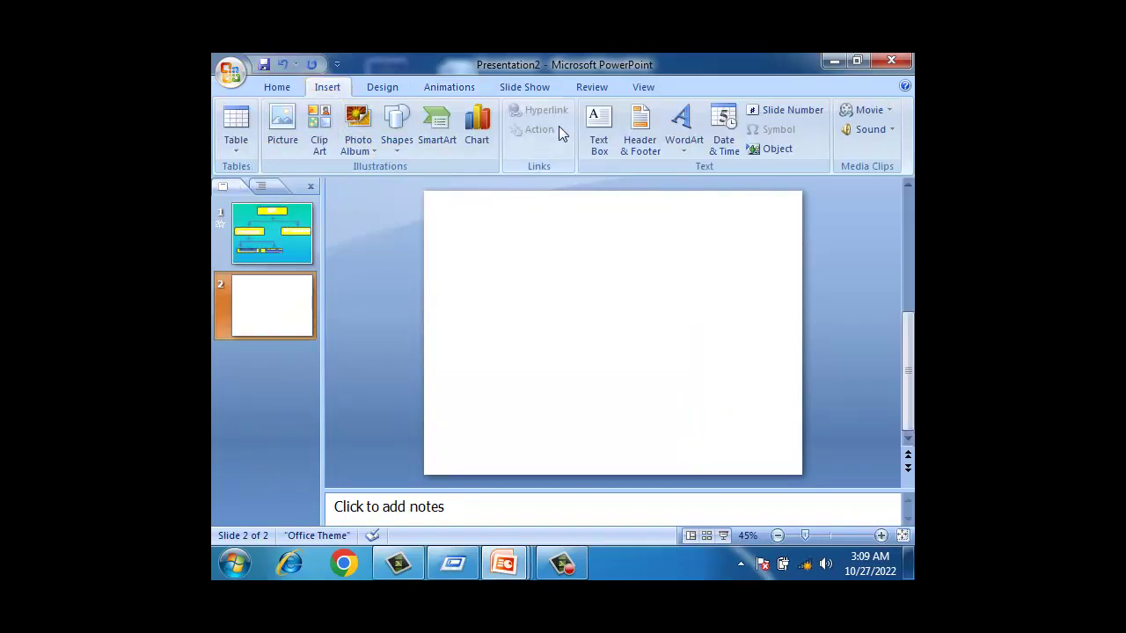
click(598, 127)
drag(443, 213, 763, 442)
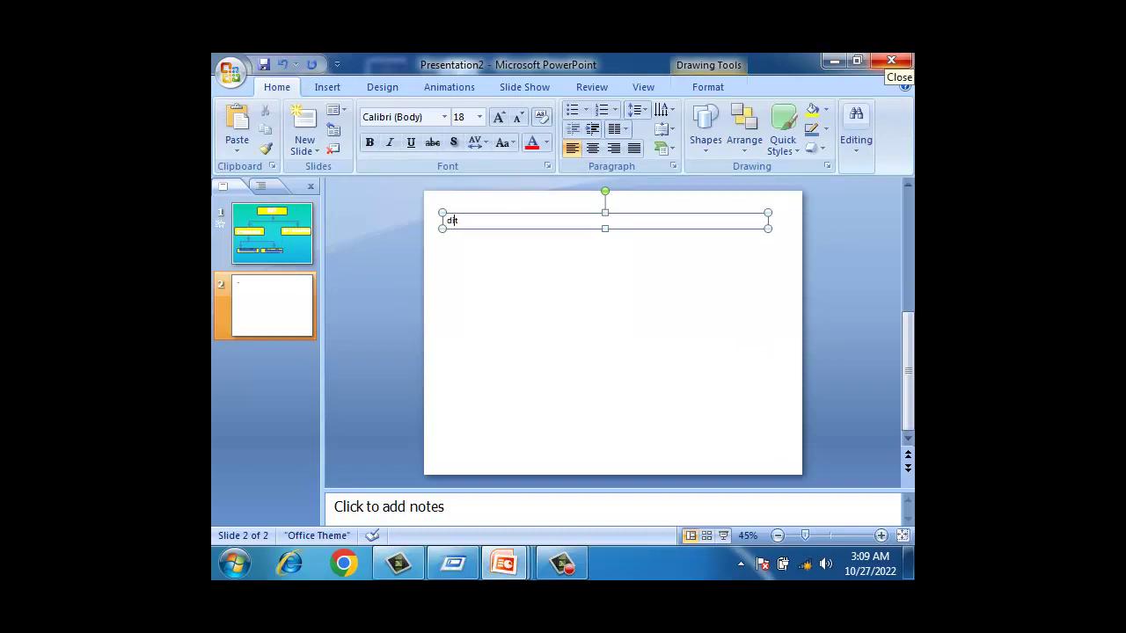
- Type DIT with indented lines '1st semest' and '2nd semester' below it
text(DIT)
key(Return)
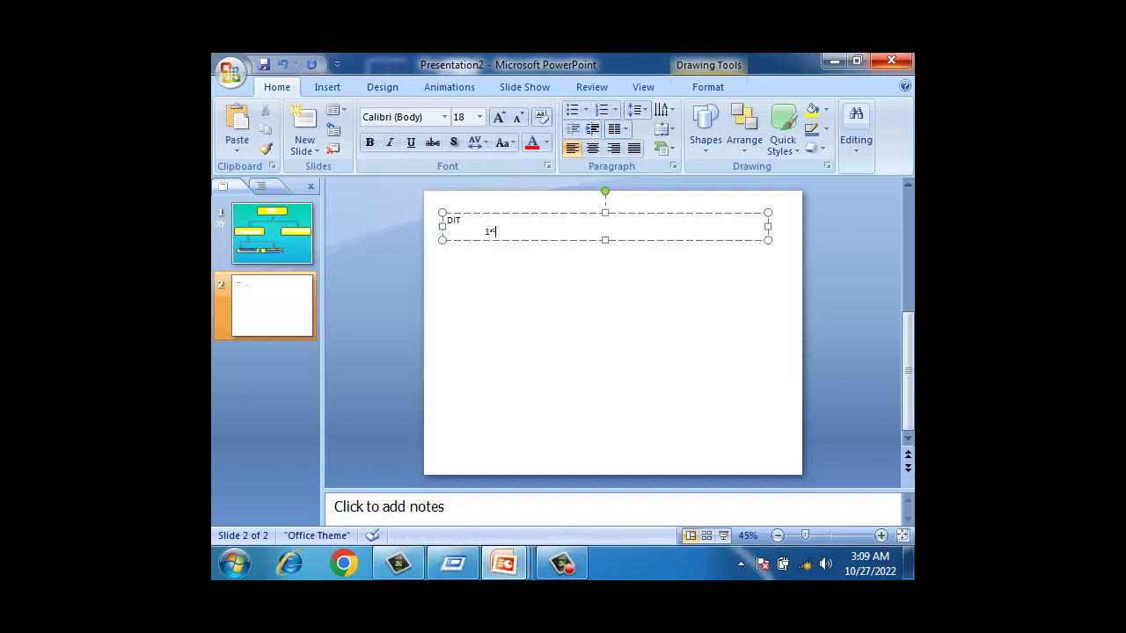
text( seme)
text(st)
key(alt+F4)
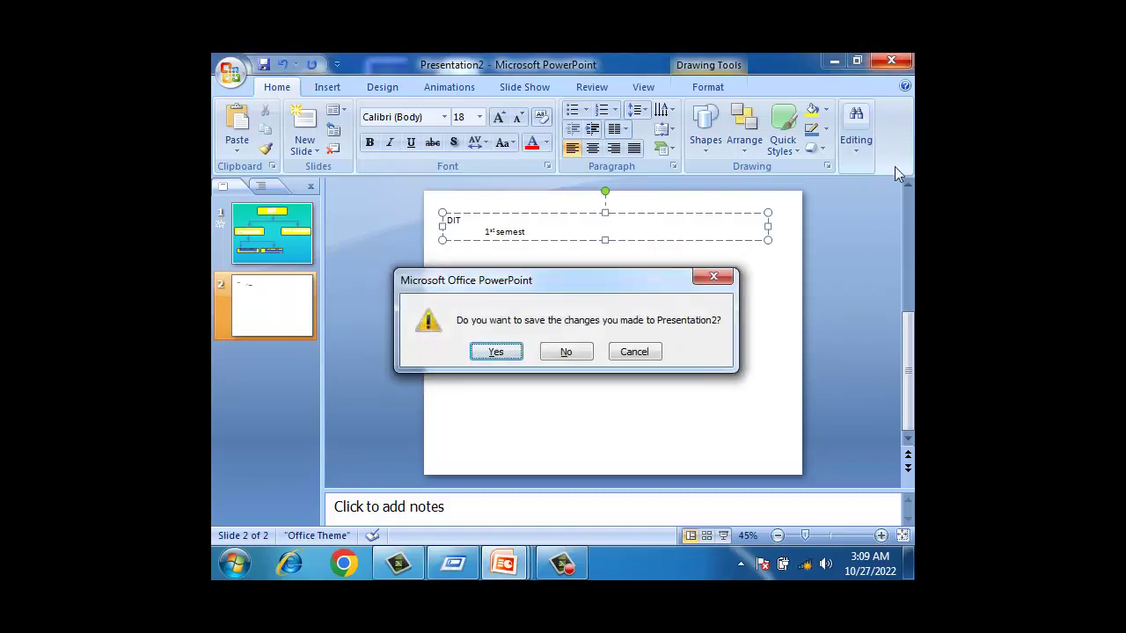
click(621, 357)
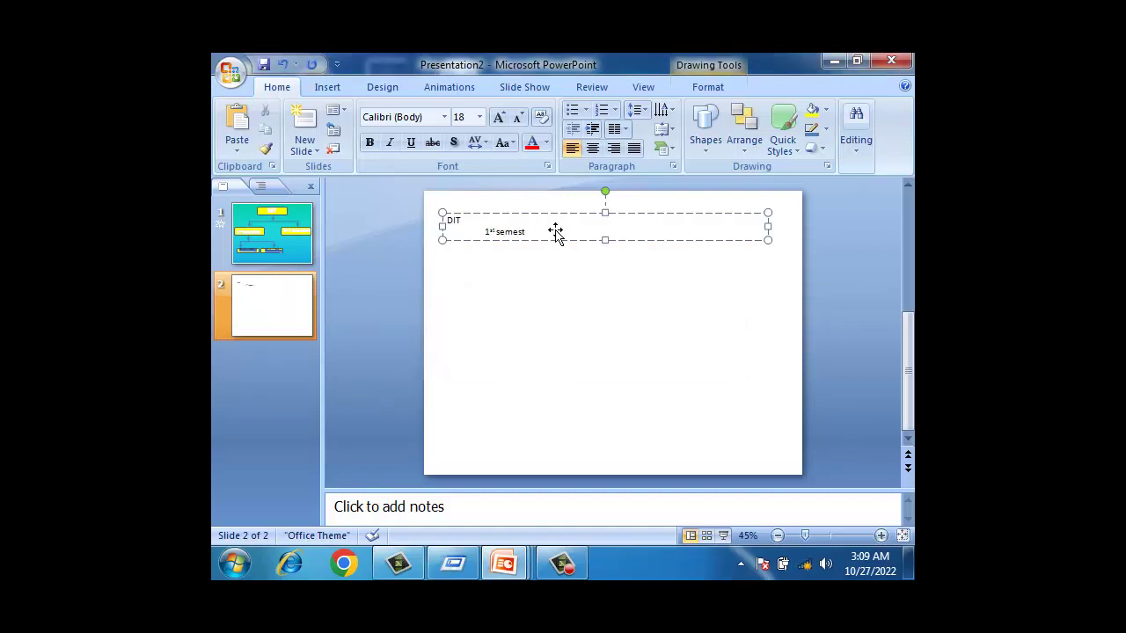
key(Return)
text(2)
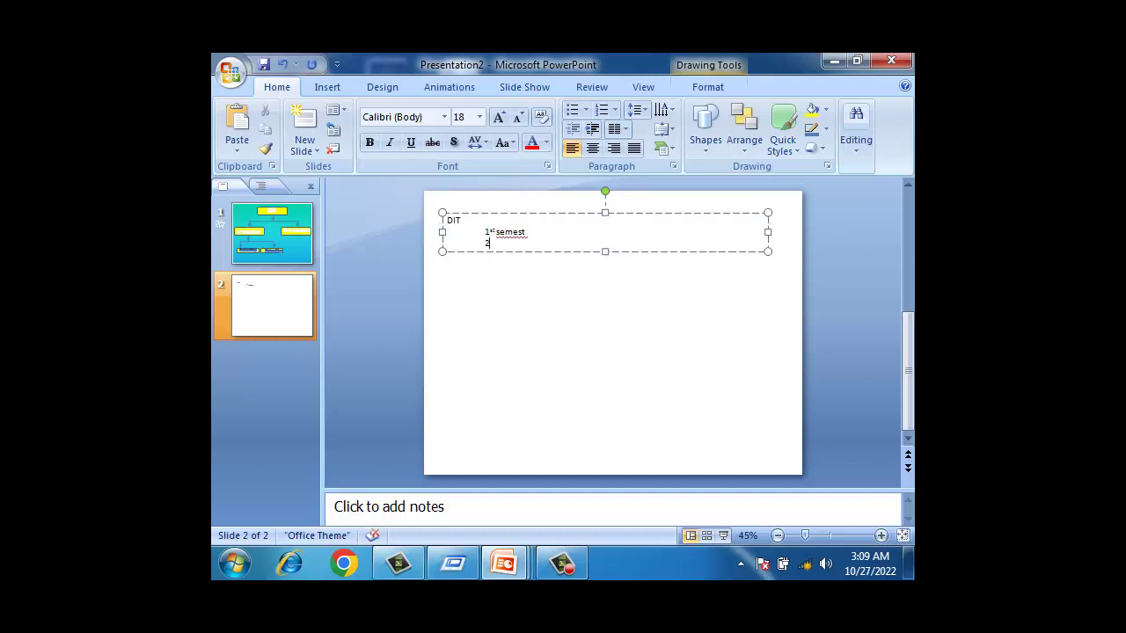
text(nd semest)
- Select all the text in the slide 2 text box
click(538, 244)
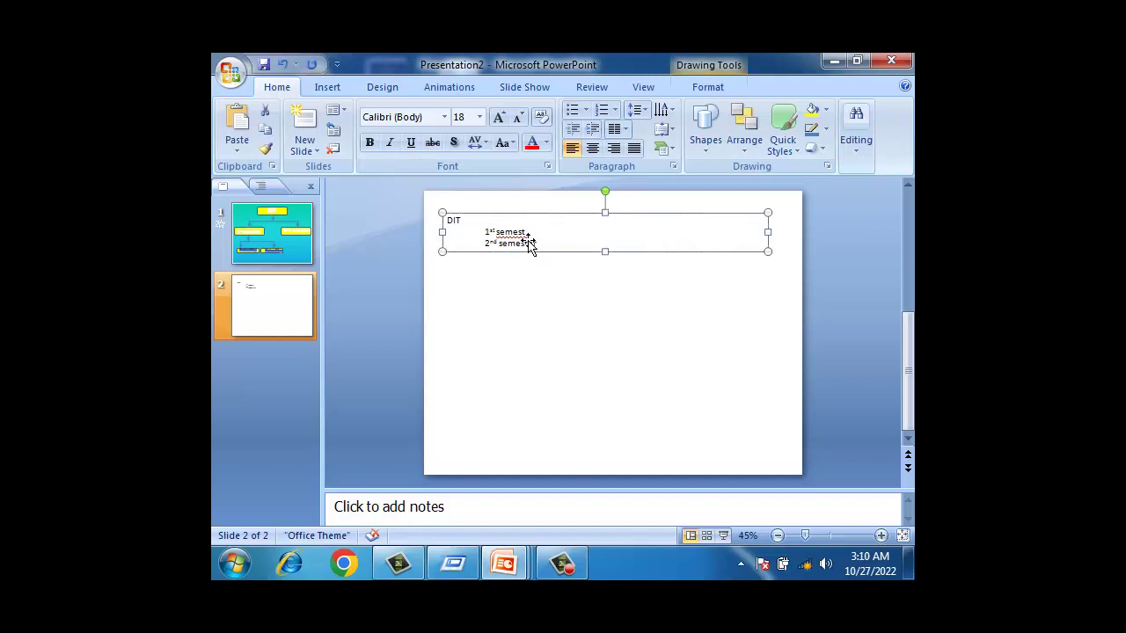
double_click(537, 244)
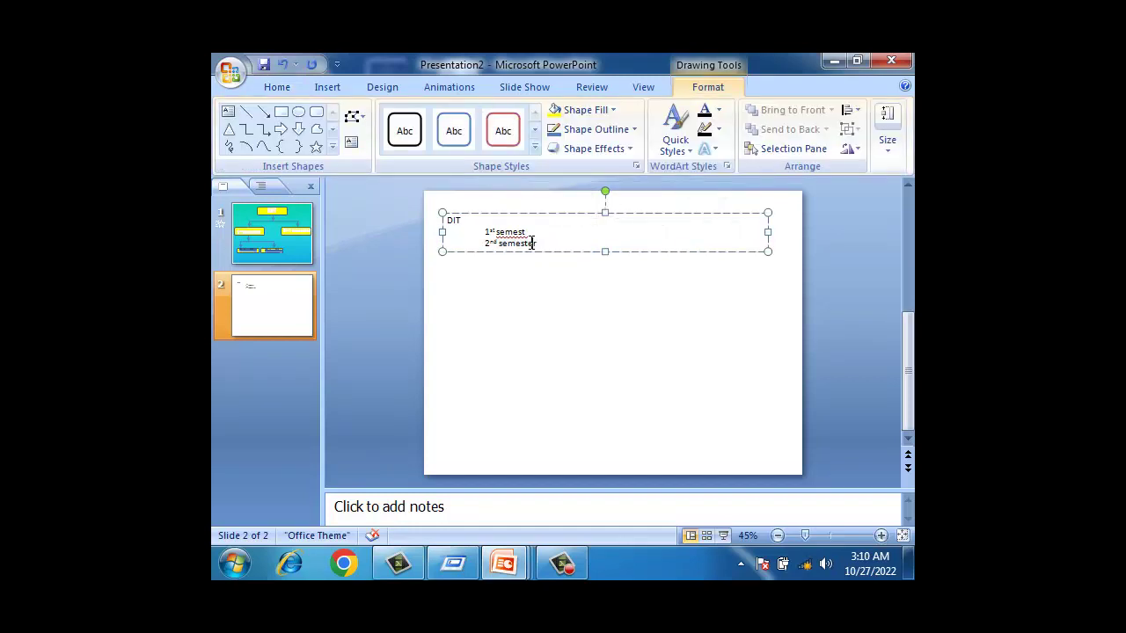
triple_click(533, 246)
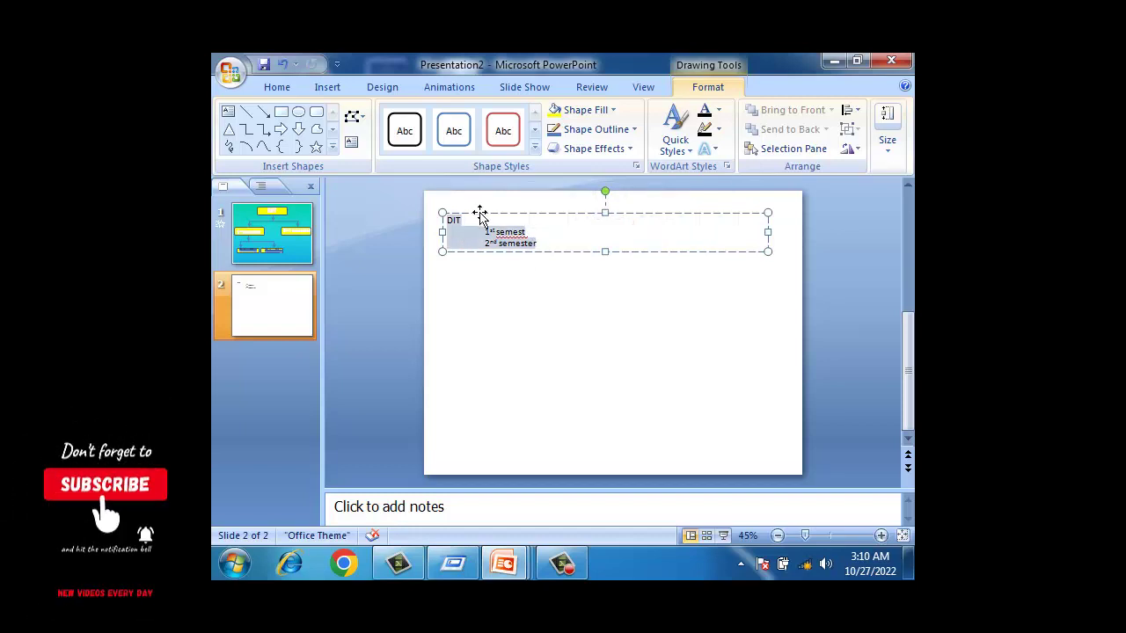
click(477, 212)
right_click(480, 213)
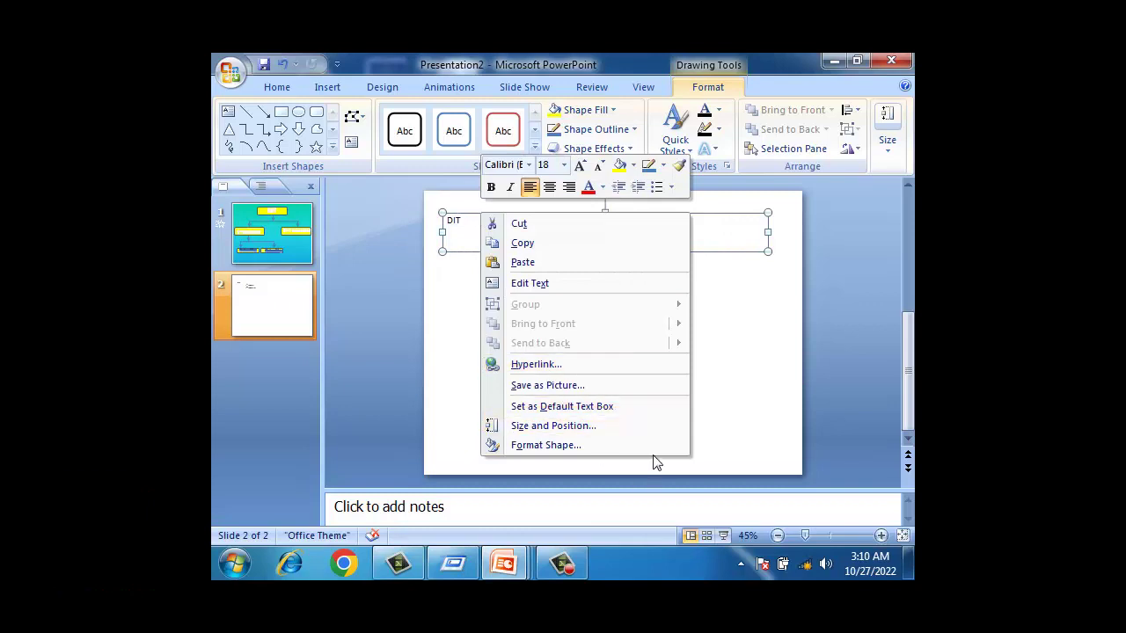
key(Escape)
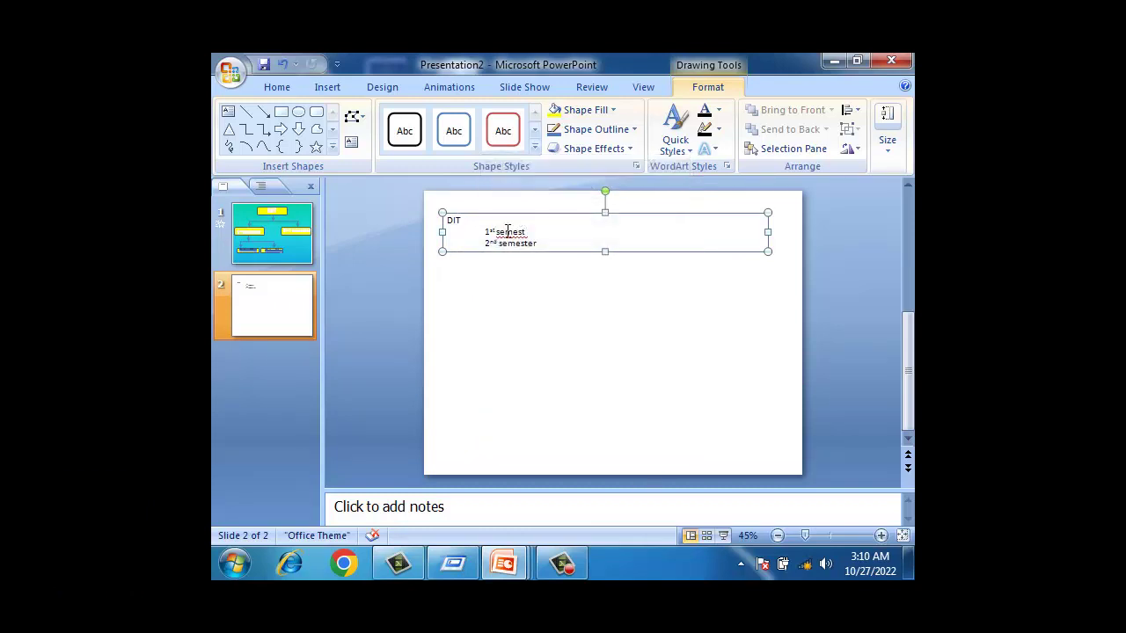
right_click(507, 231)
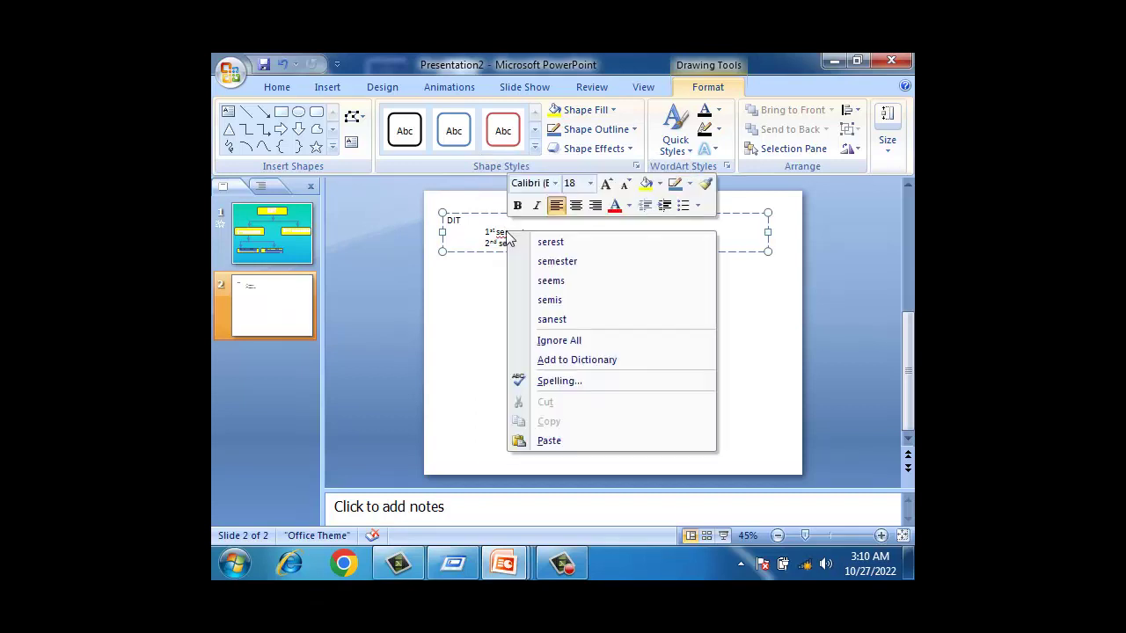
key(Escape)
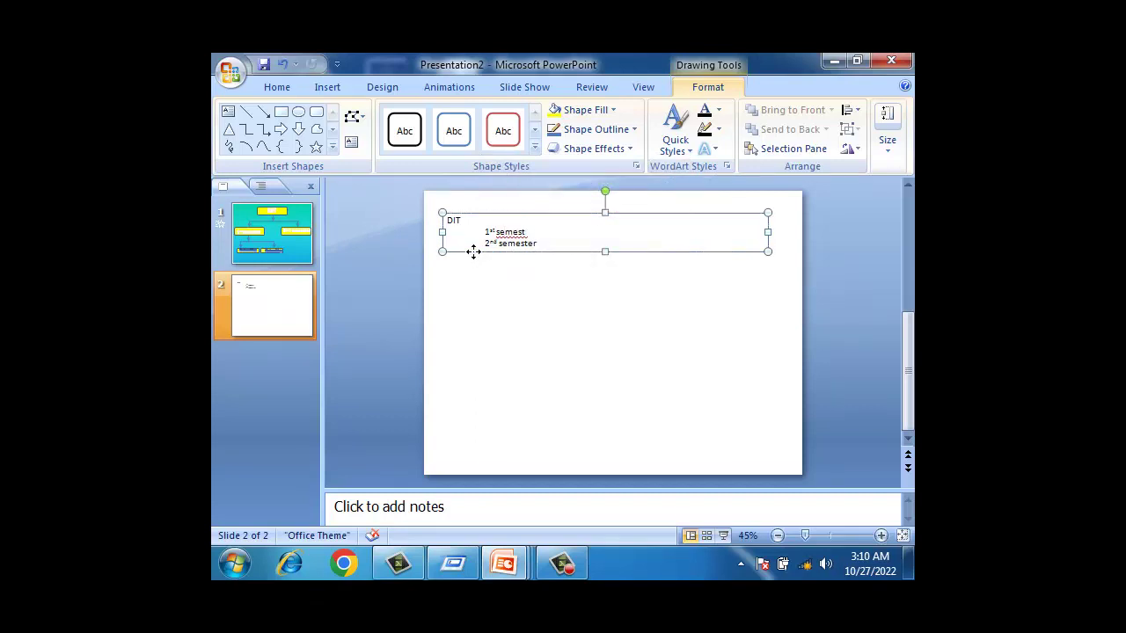
right_click(473, 252)
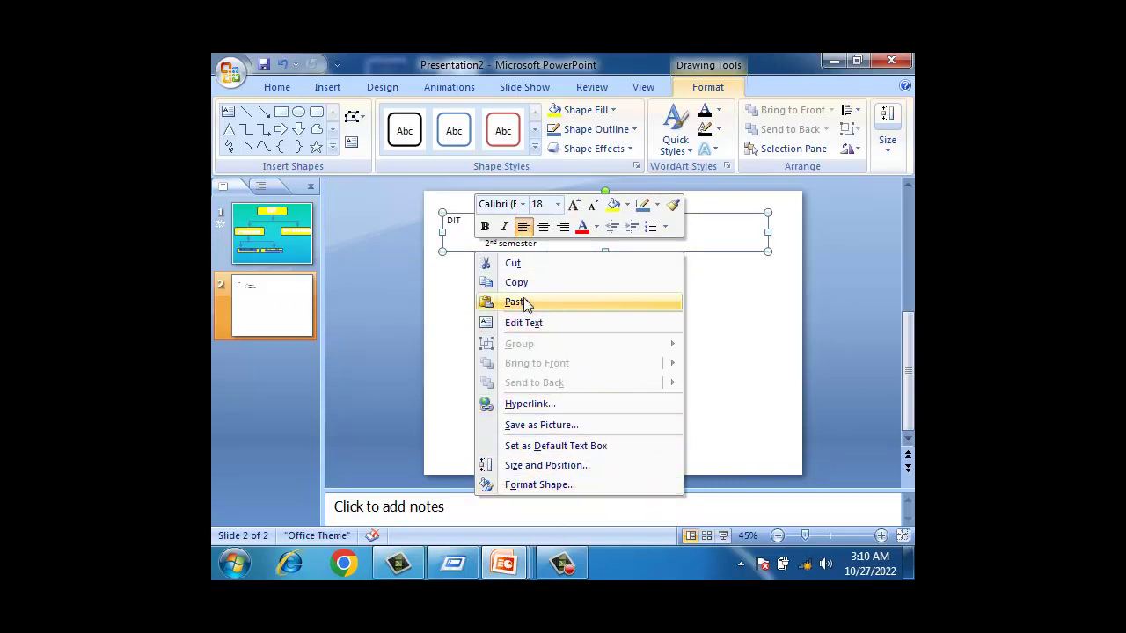
click(723, 290)
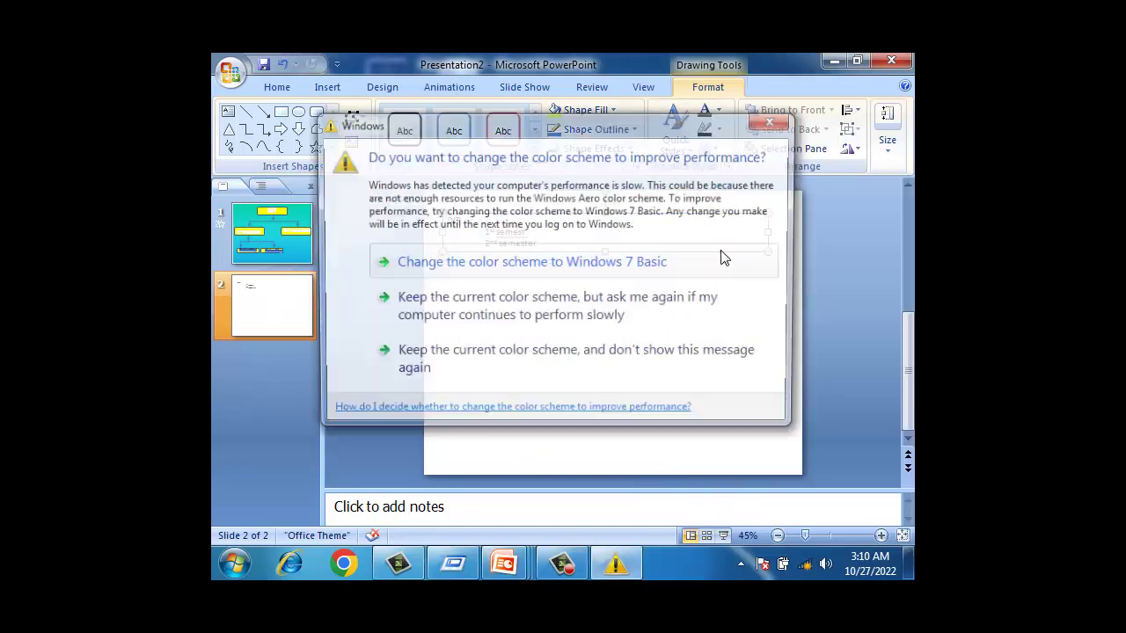
click(767, 121)
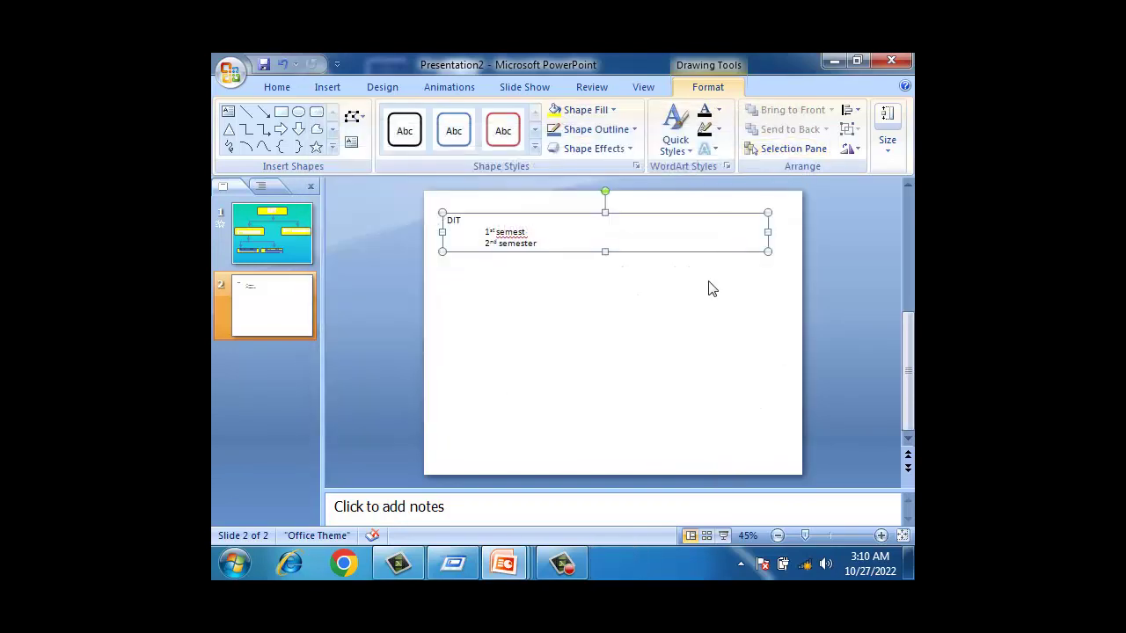
right_click(692, 254)
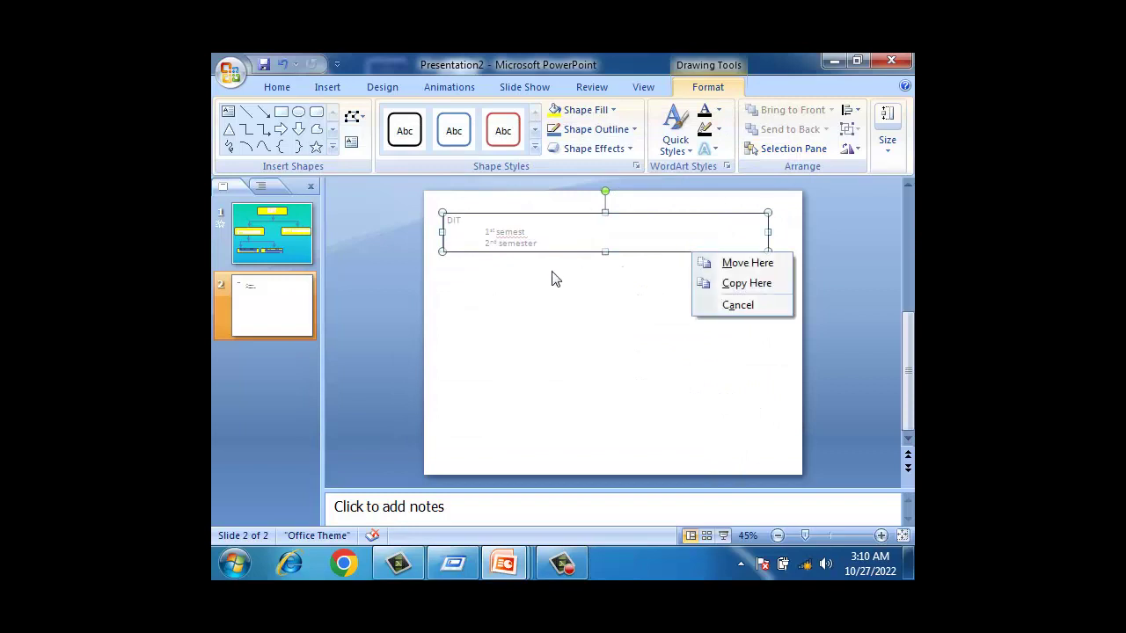
click(524, 243)
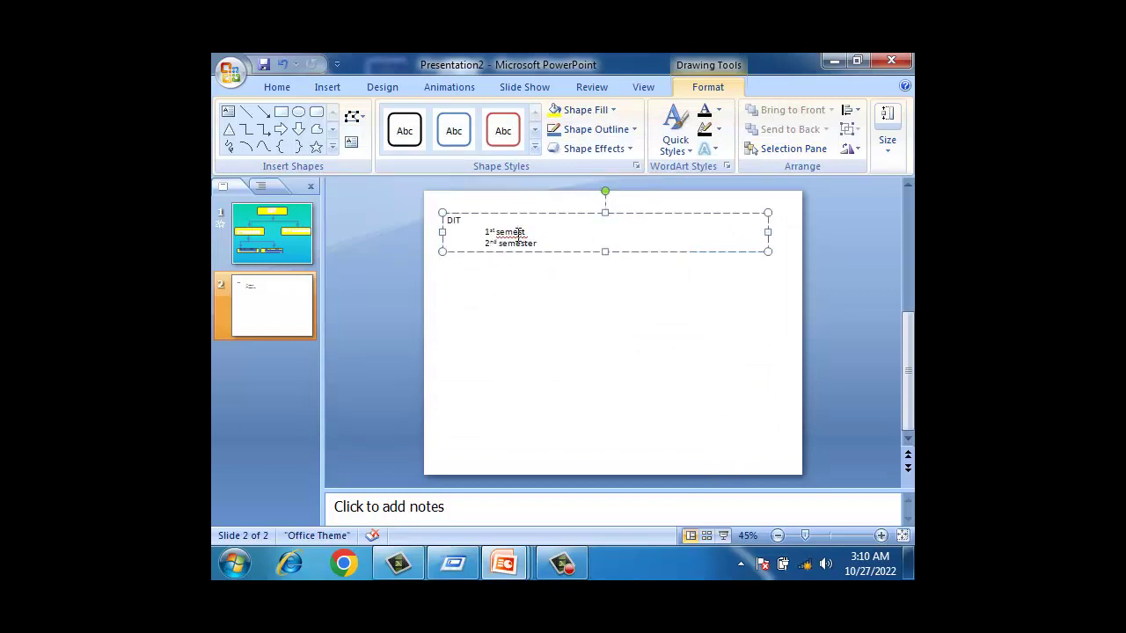
right_click(519, 235)
click(517, 239)
mouse_move(536, 243)
mouse_down()
mouse_move(360, 229)
mouse_move(357, 211)
mouse_up()
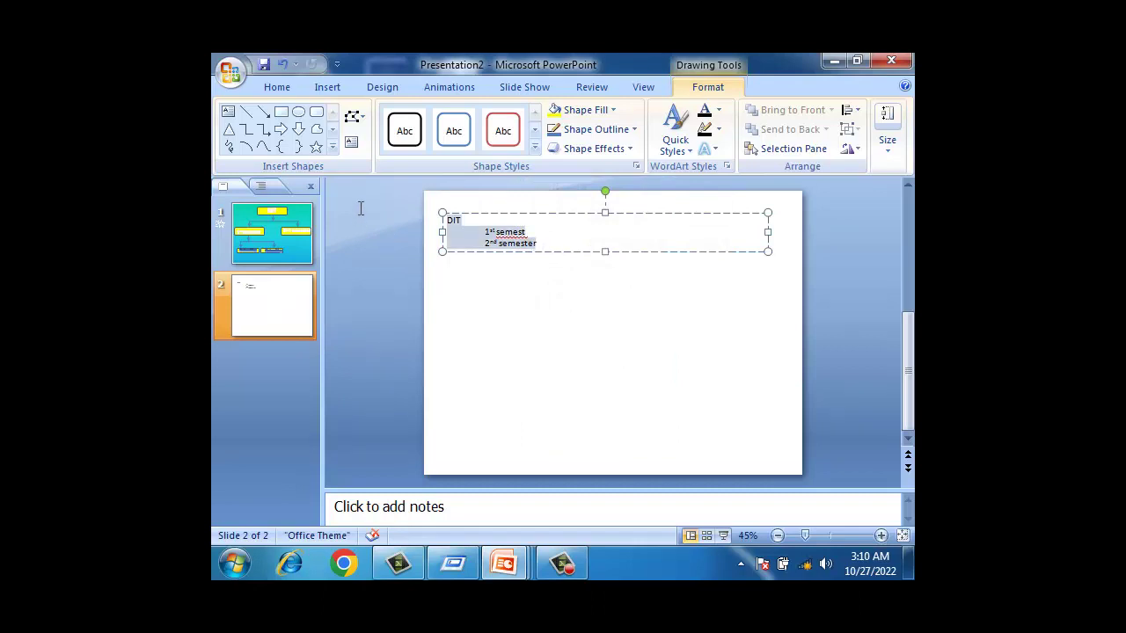
- Convert the text to an Organization Chart SmartArt and enlarge it across the slide
right_click(483, 232)
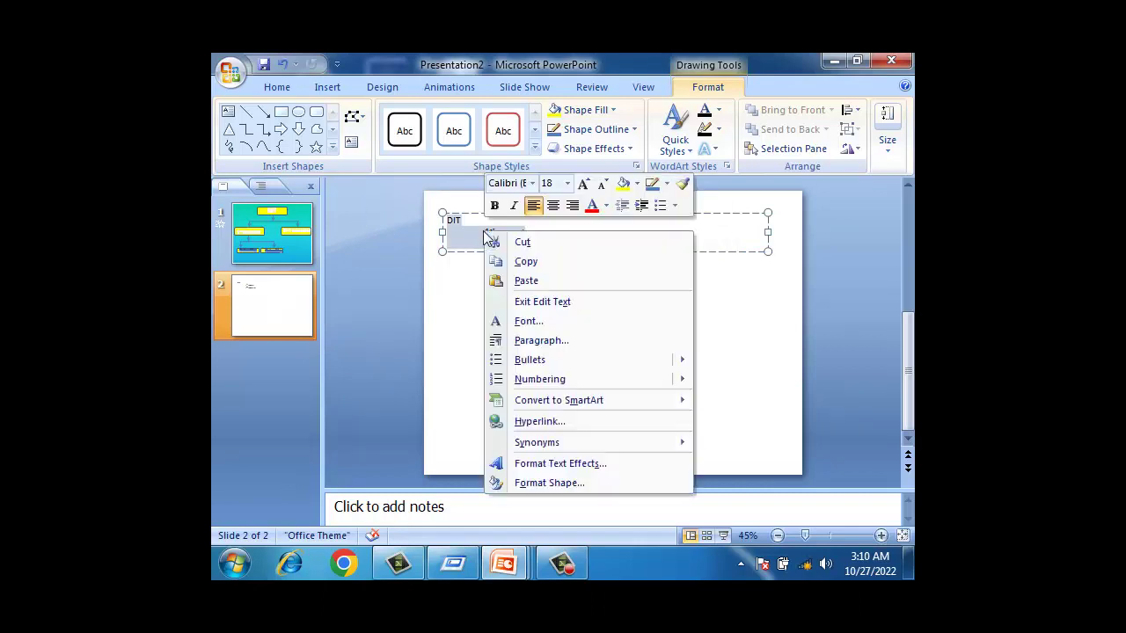
mouse_move(558, 400)
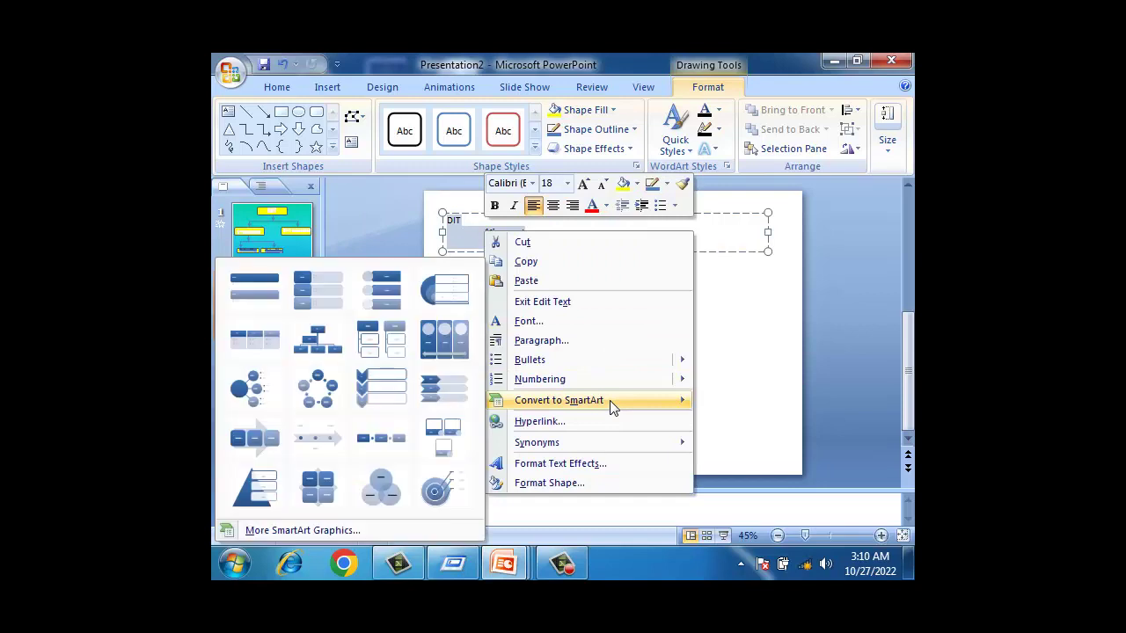
click(317, 345)
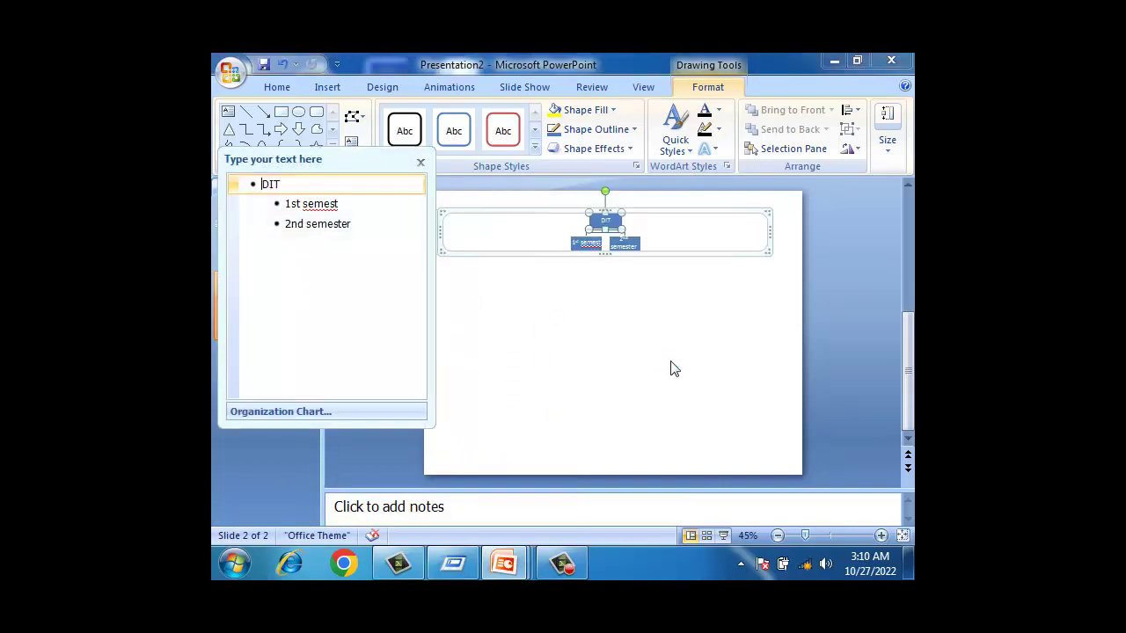
click(421, 161)
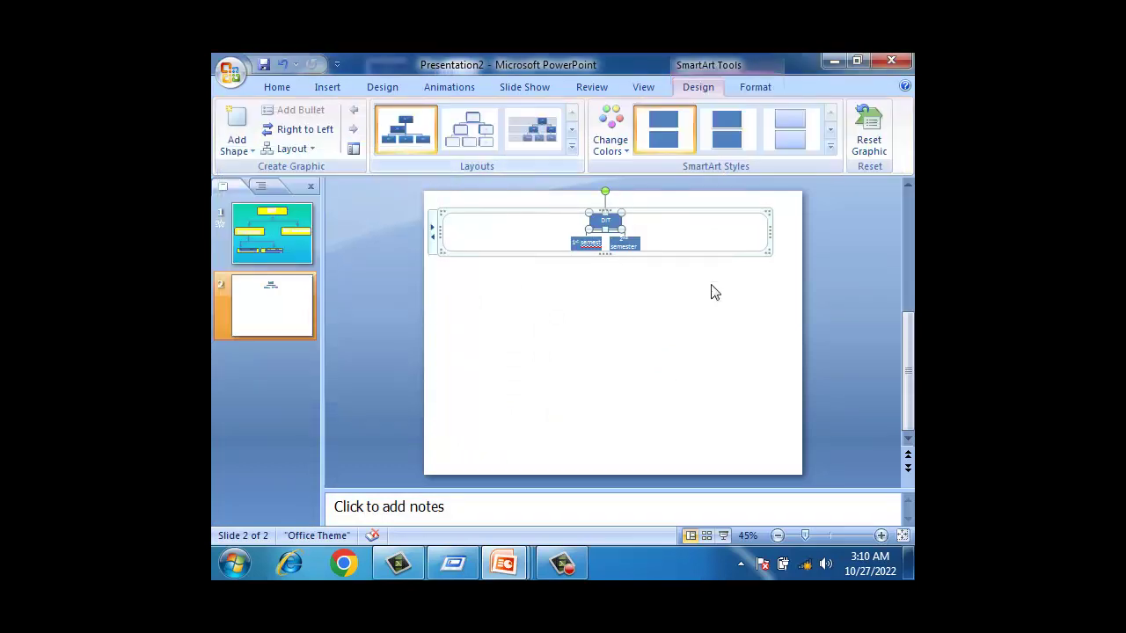
drag(771, 254, 805, 326)
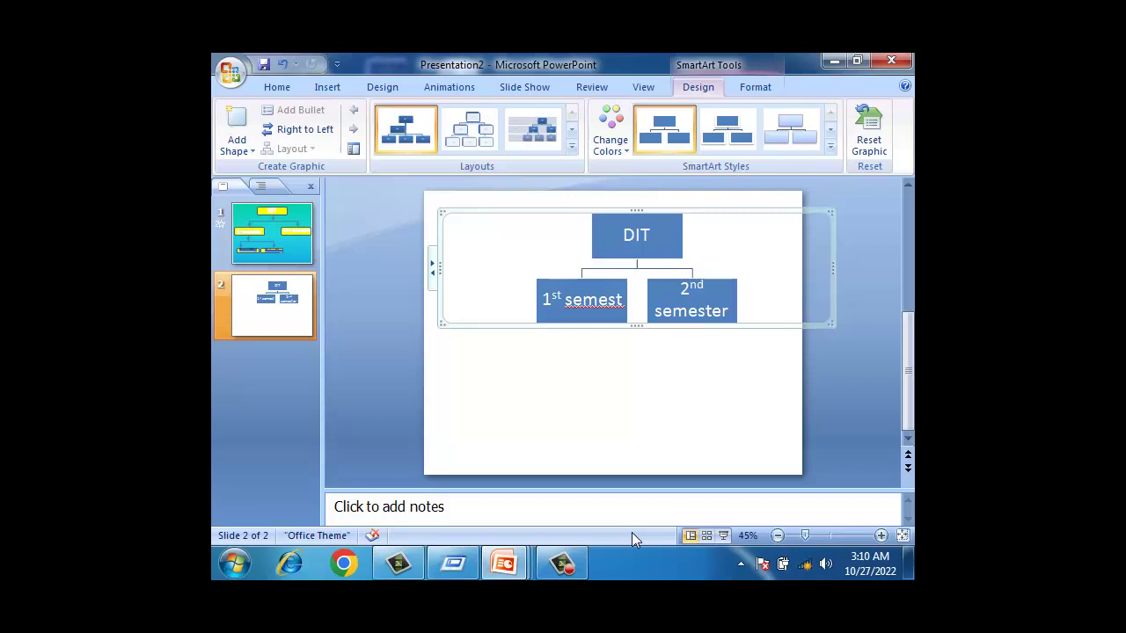
click(606, 416)
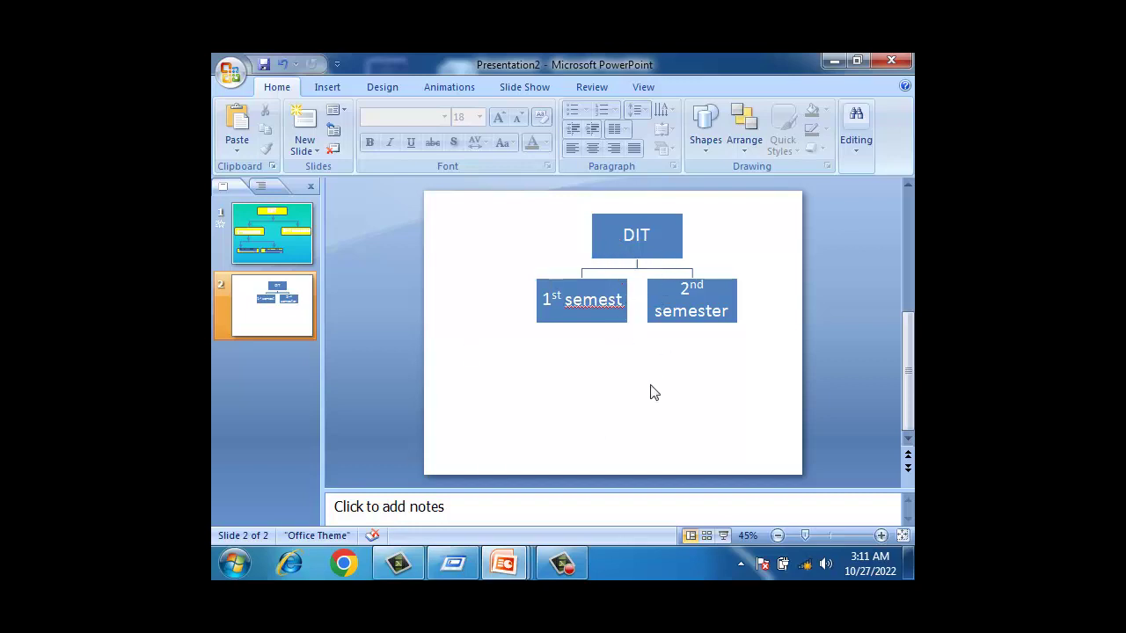
click(561, 563)
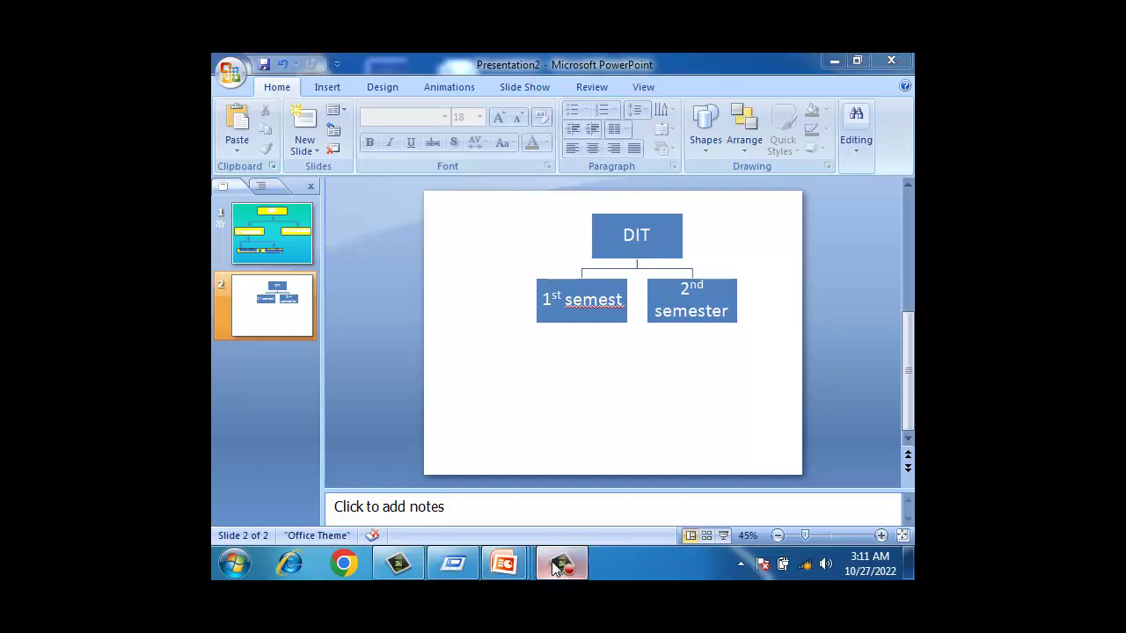